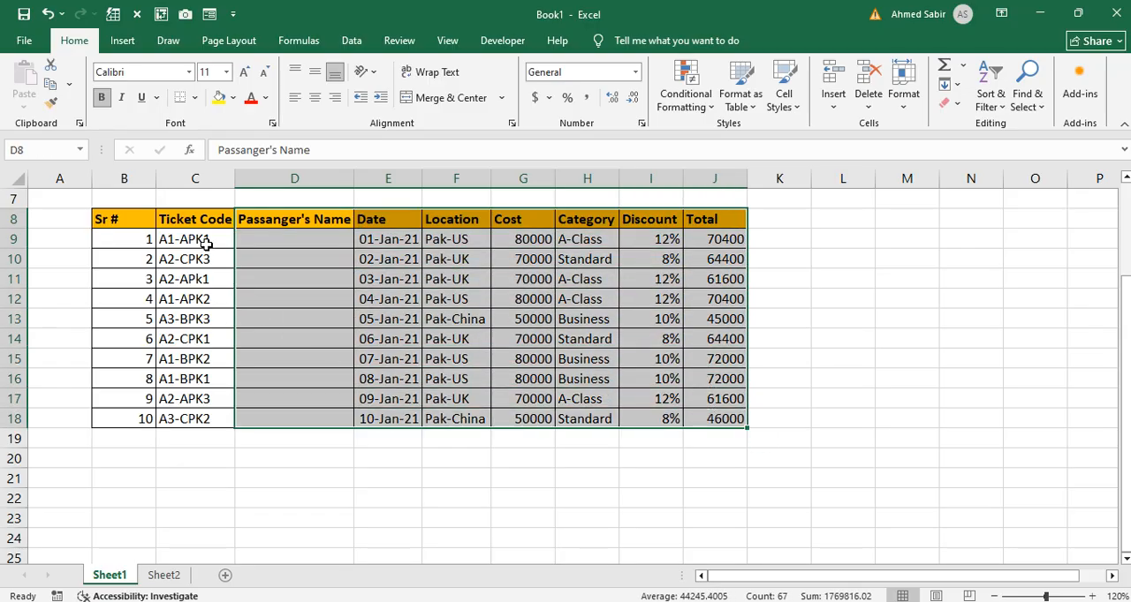
pyautogui.click(221, 496)
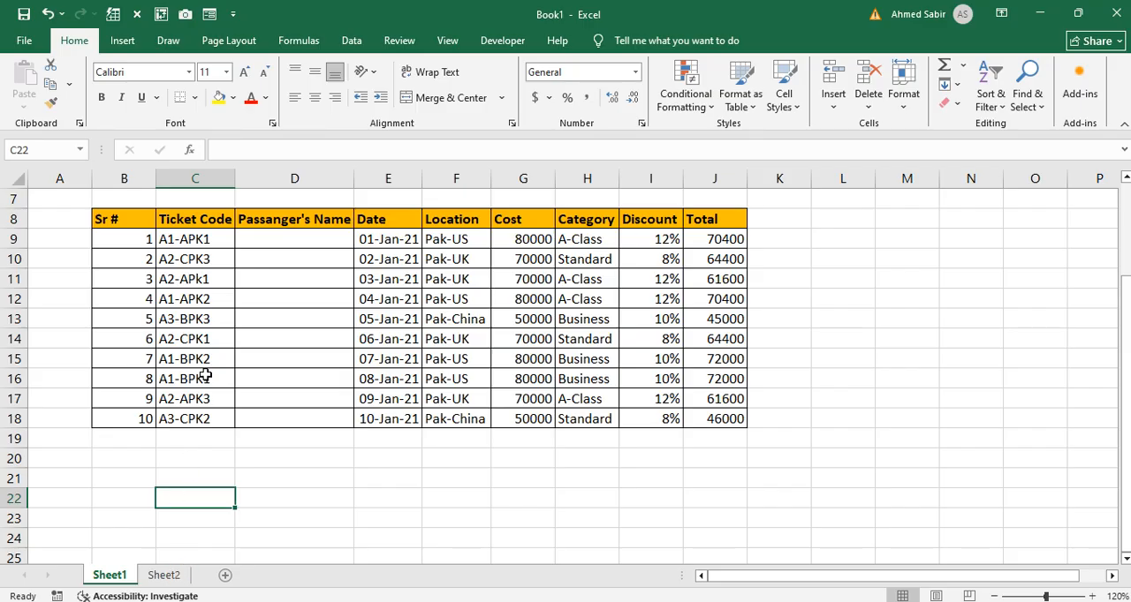
pyautogui.moveTo(189, 240); pyautogui.dragTo(678, 238)
pyautogui.click(141, 539)
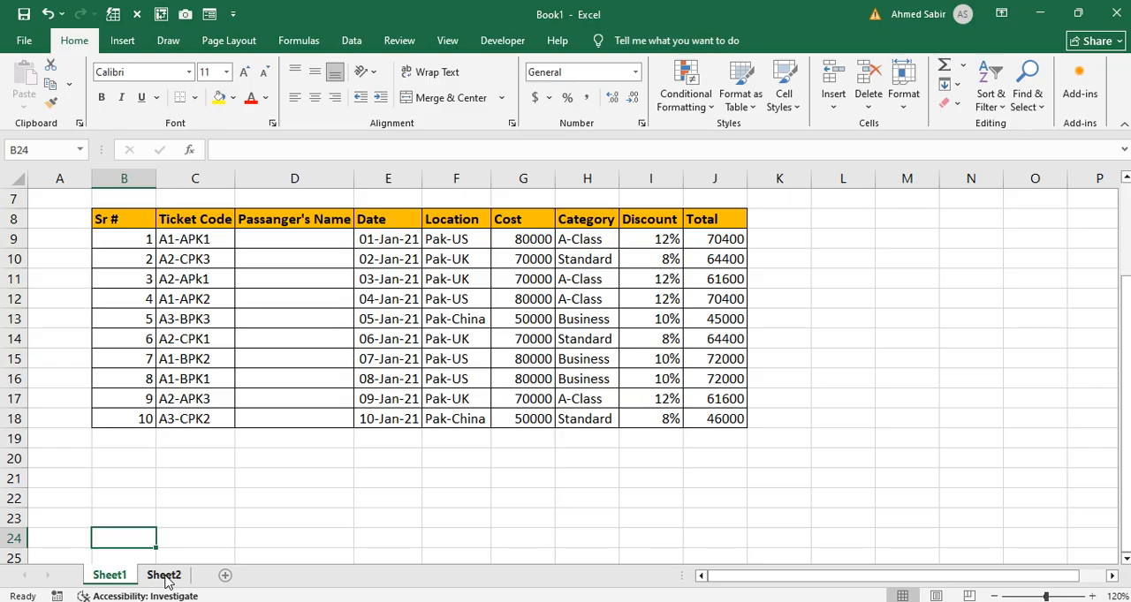
# Step: On Sheet2, enter the column header "Sr #" in cell B6
pyautogui.click(165, 575)
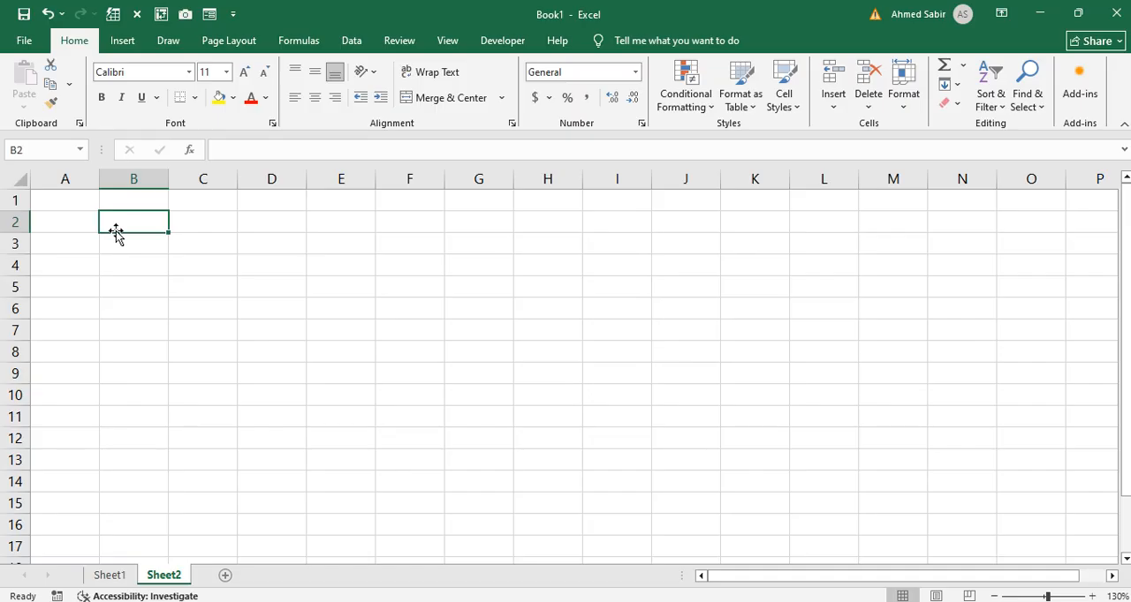
pyautogui.click(131, 307)
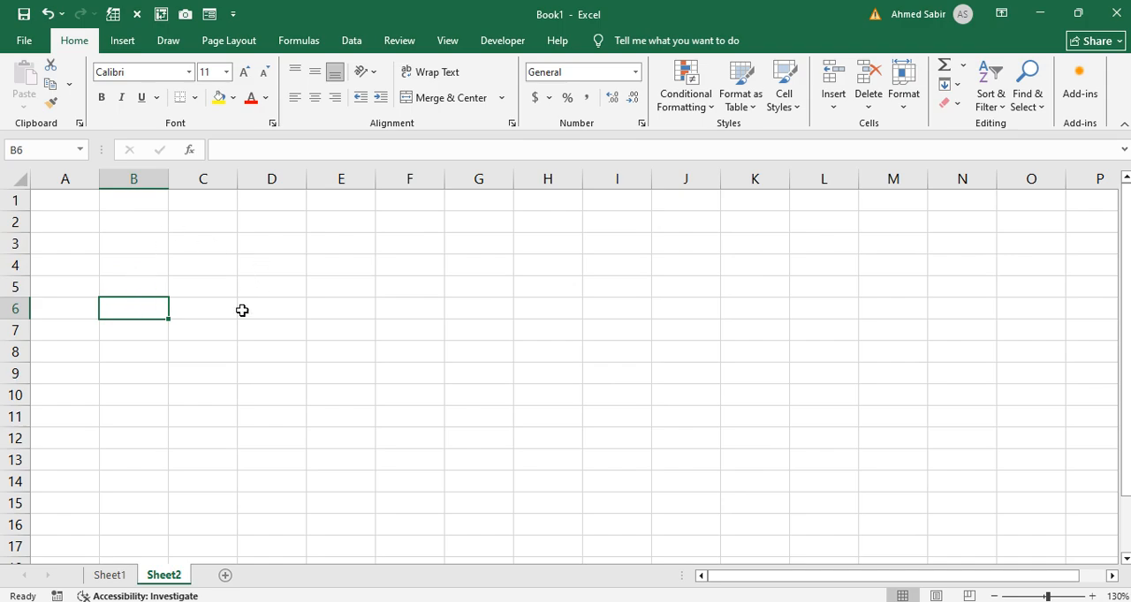
pyautogui.keyDown('ctrl'); pyautogui.scroll(-2, 242, 310); pyautogui.keyUp('ctrl')
pyautogui.keyDown('ctrl'); pyautogui.scroll(4, 242, 310); pyautogui.keyUp('ctrl')
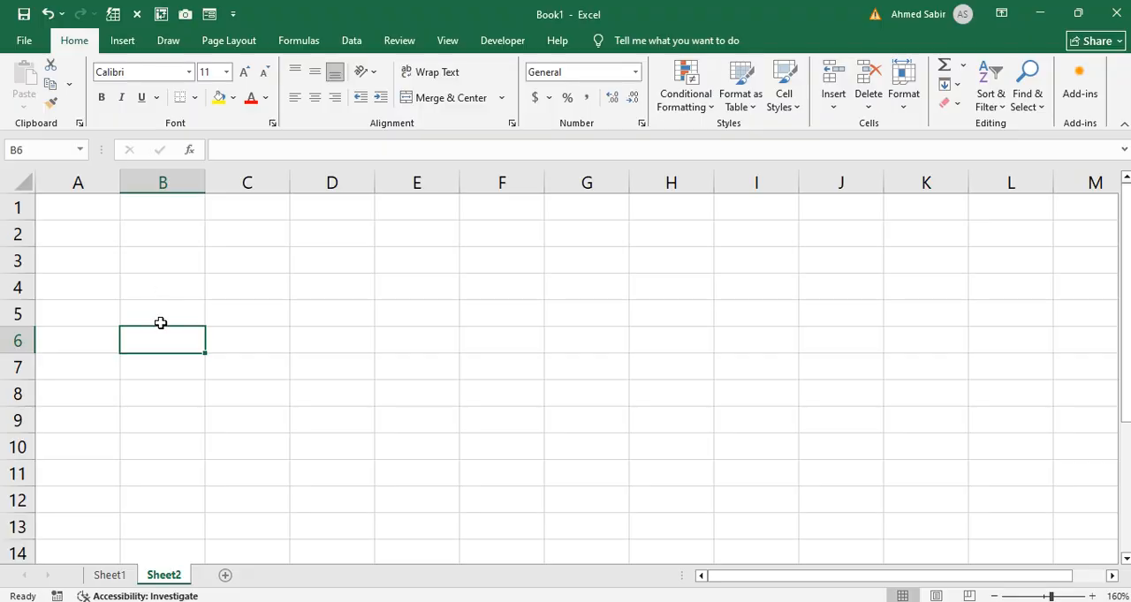
pyautogui.write('Sr 3')
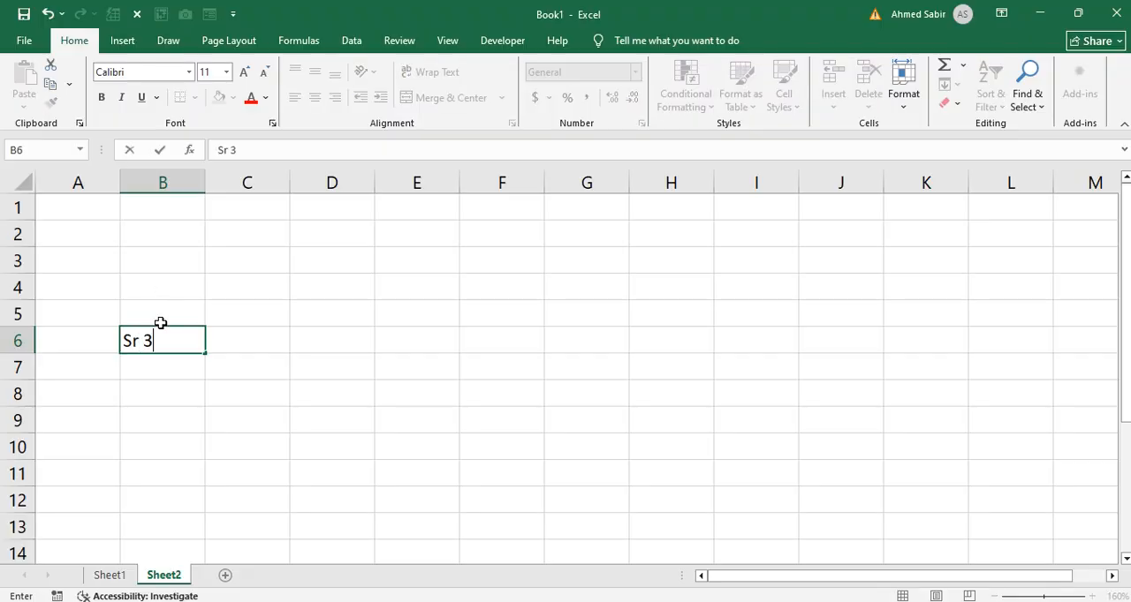
pyautogui.press('BackSpace')
pyautogui.write('#')
pyautogui.press('Tab')
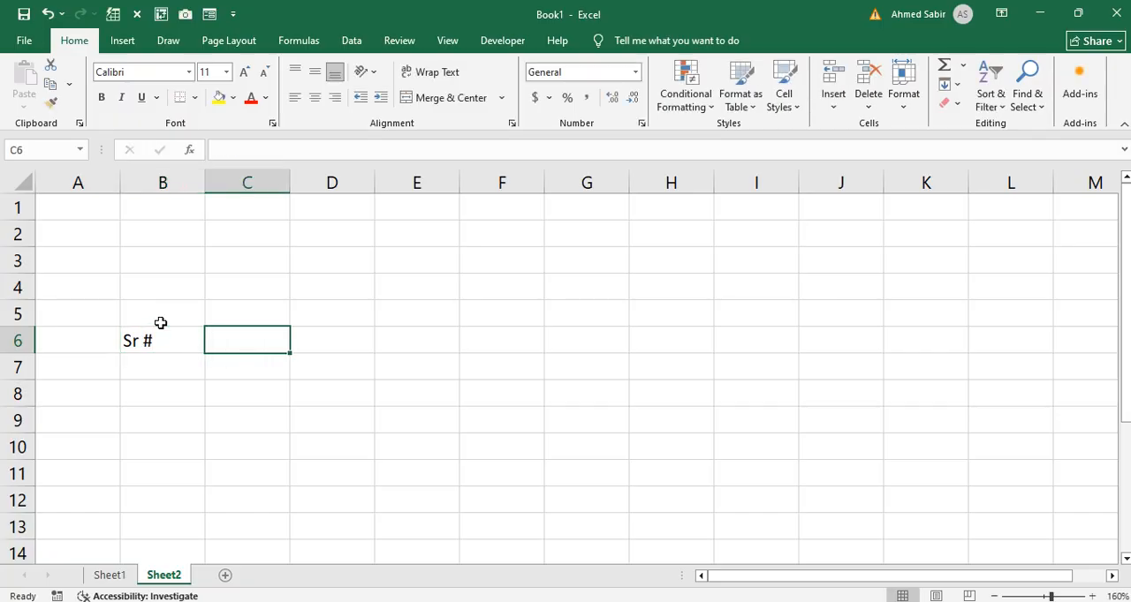
# Step: Add the column headers "Ticket Code" in C6 and "Passenger Name" in D6
pyautogui.write('T')
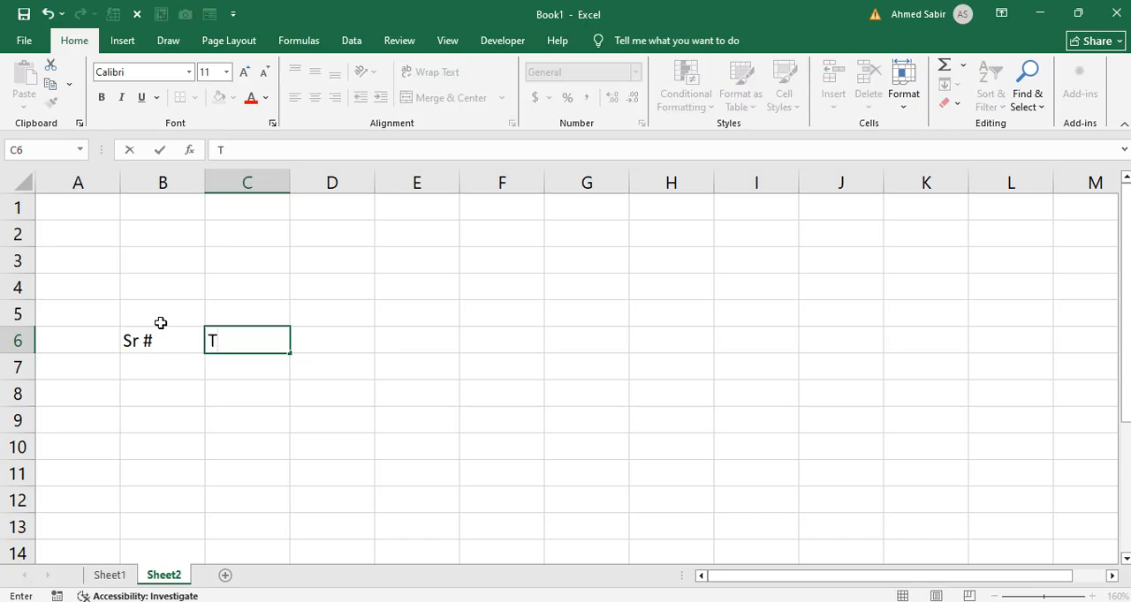
pyautogui.write('icket COde')
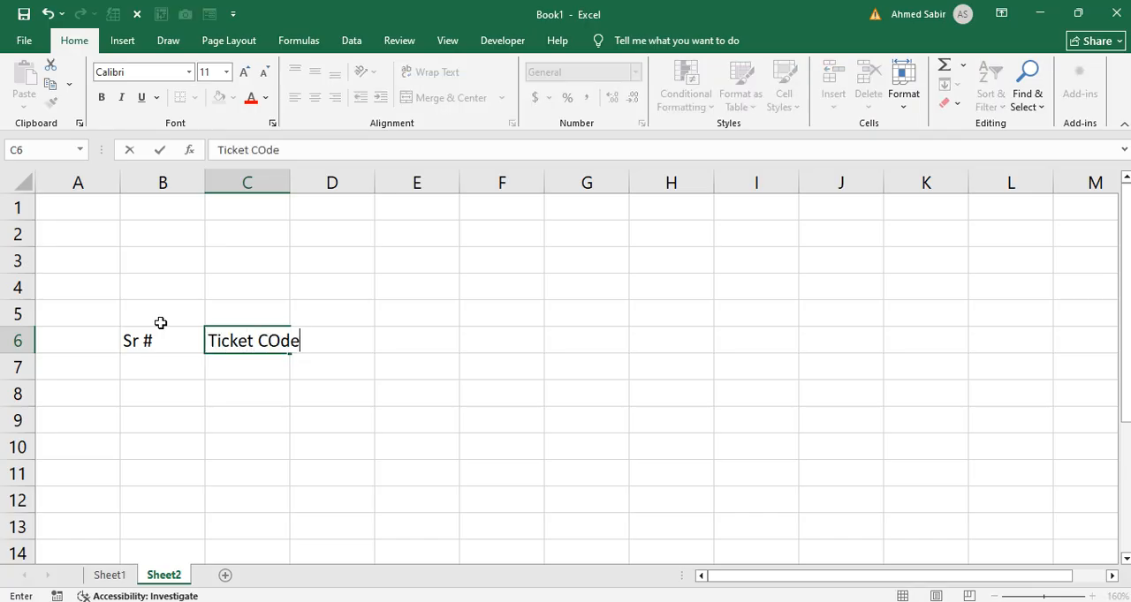
pyautogui.press('Tab')
pyautogui.write('P')
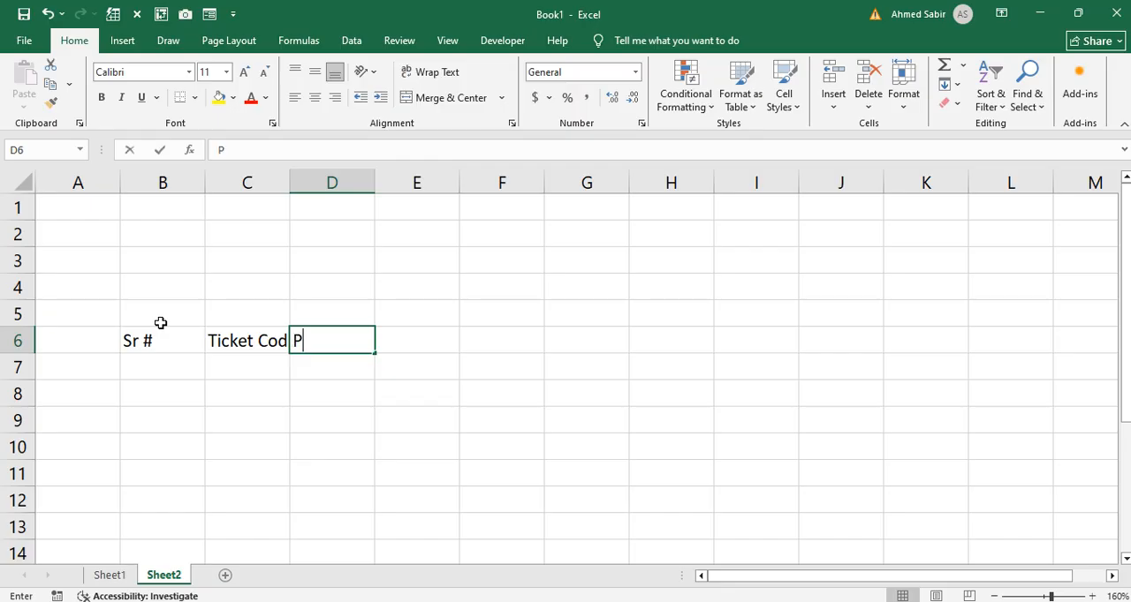
pyautogui.write('assen')
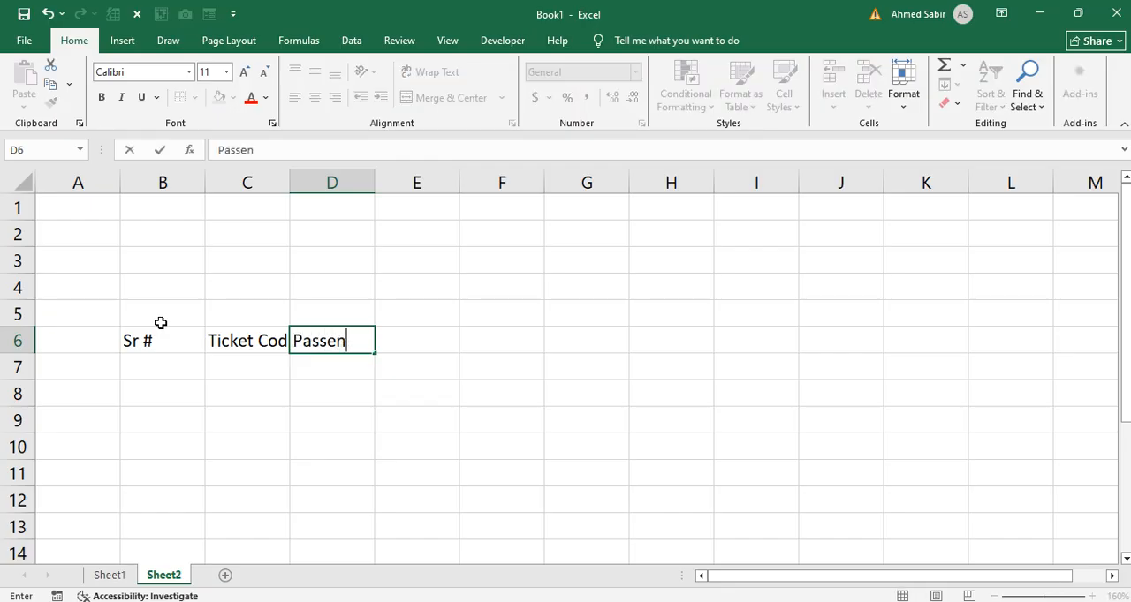
pyautogui.write('ger Name')
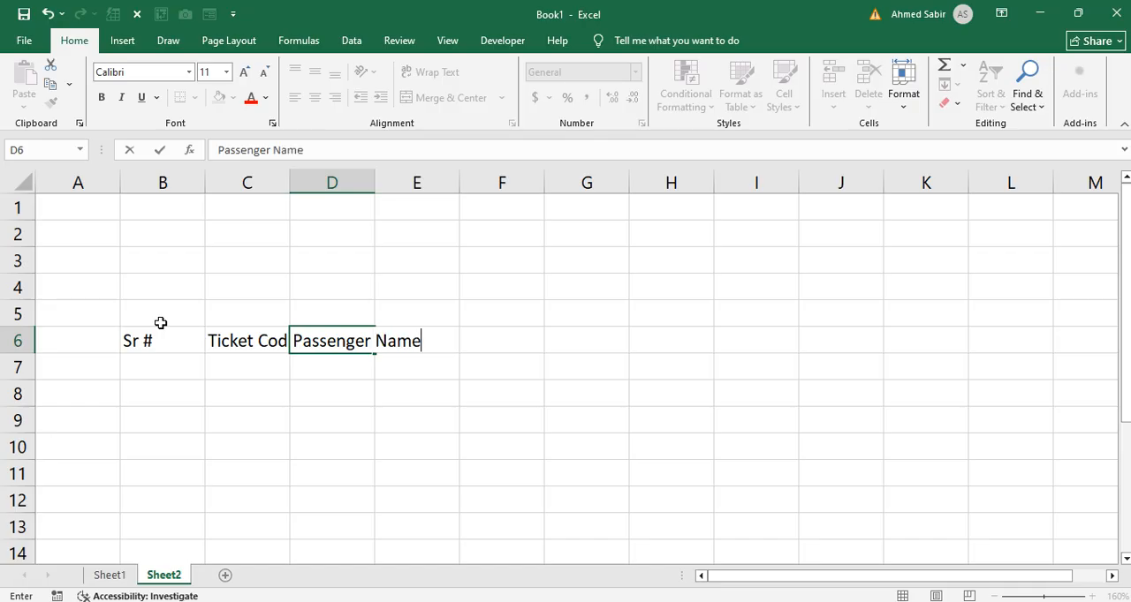
pyautogui.press('Tab')
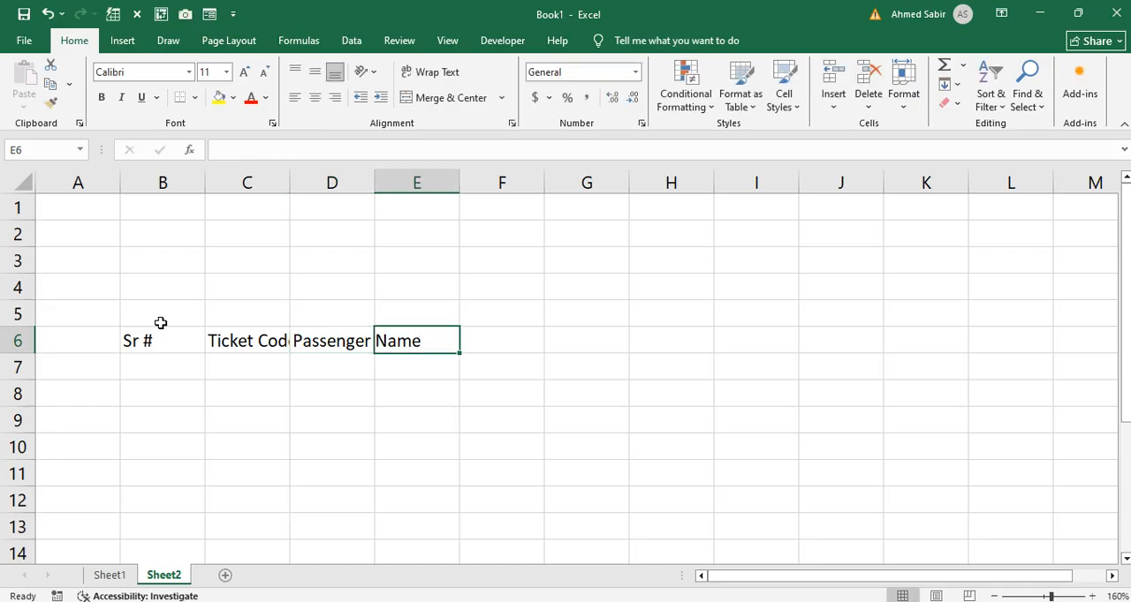
# Step: Continue the header row with "Date", "Location" and "Cost" in cells E6 to G6
pyautogui.write('Date')
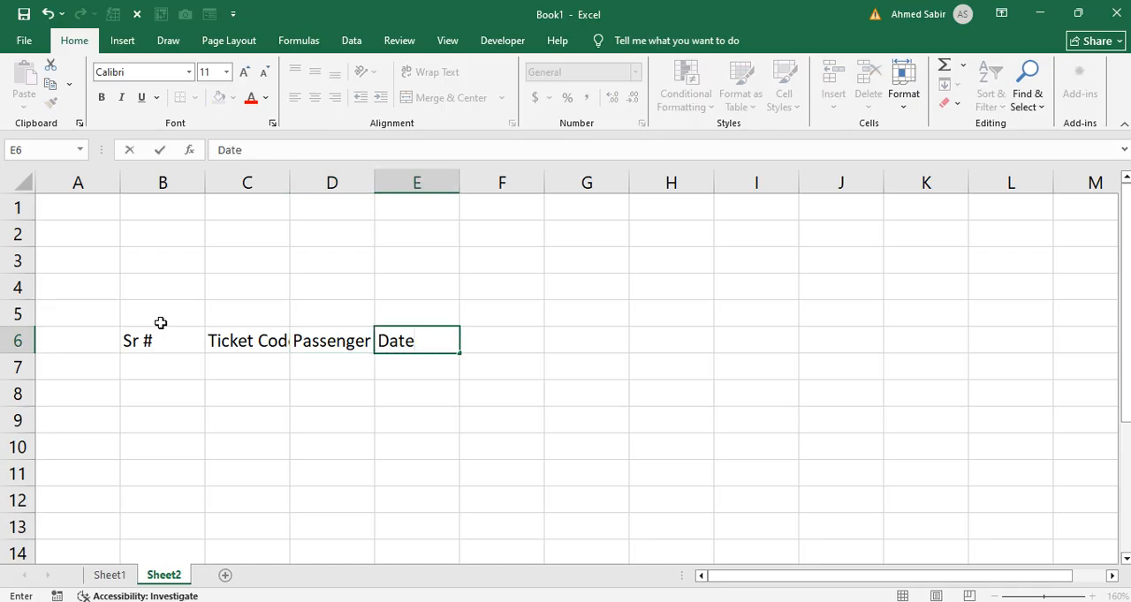
pyautogui.press('Tab')
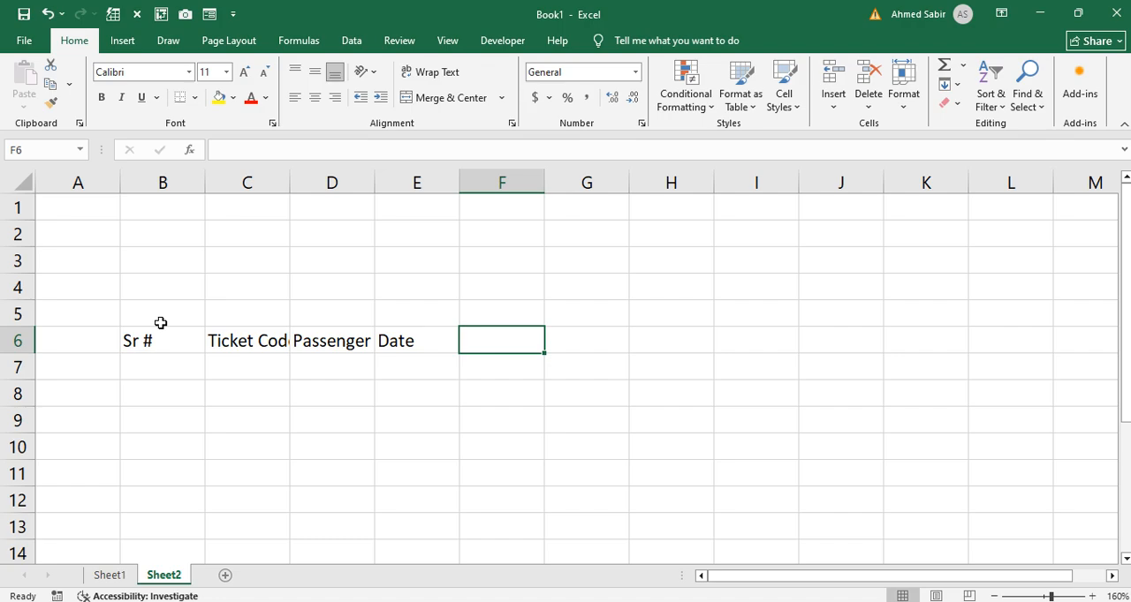
pyautogui.write('Location')
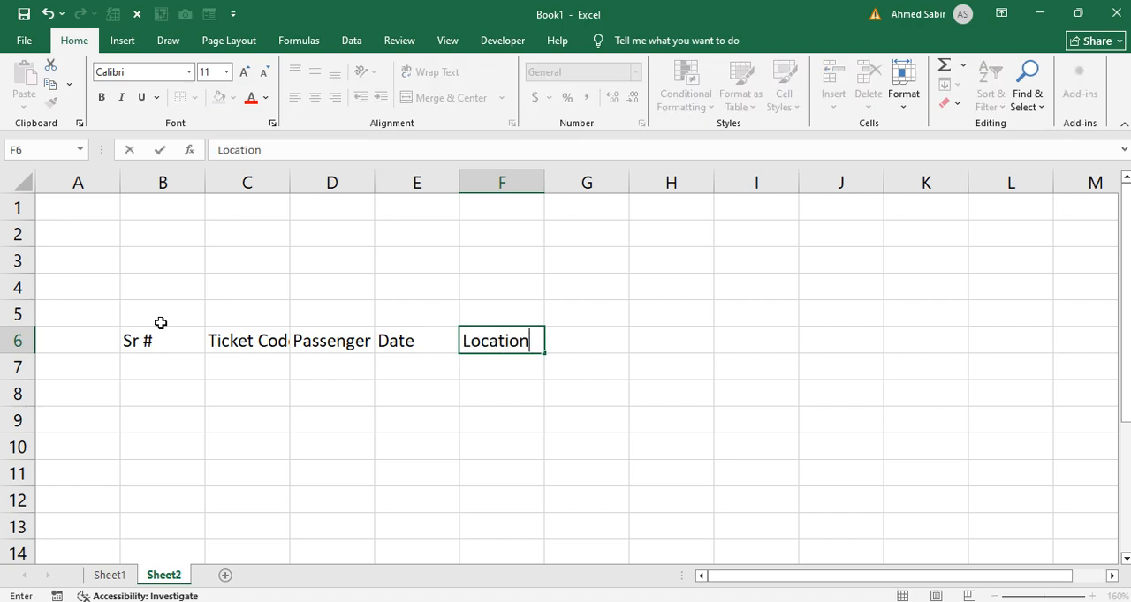
pyautogui.press('Tab')
pyautogui.write('Cost')
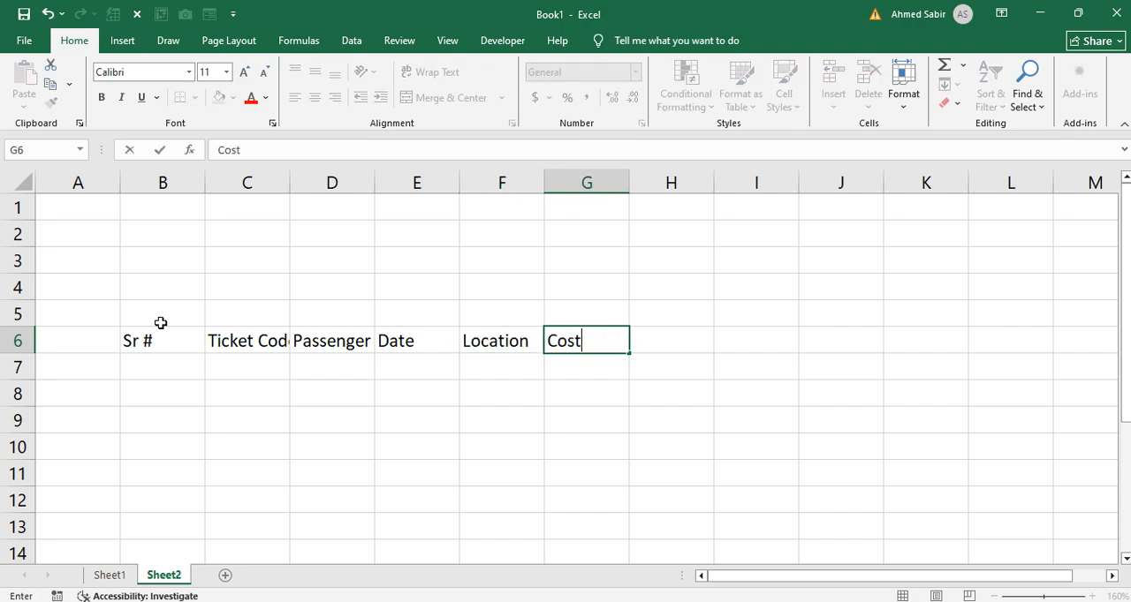
pyautogui.press('Tab')
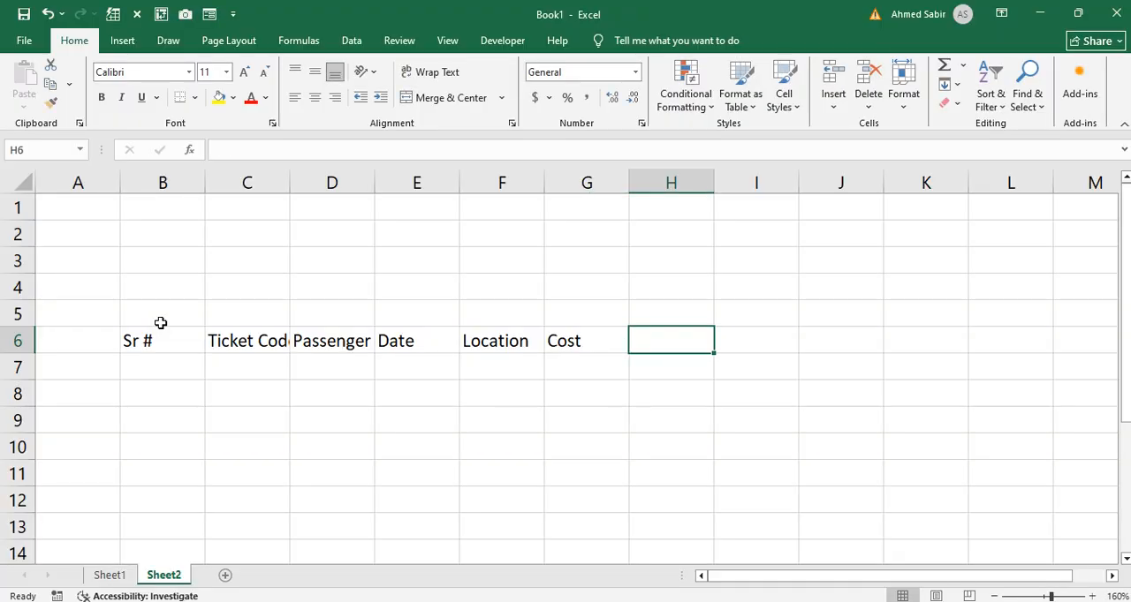
# Step: Complete the header row with "Category", "Discount" and "Total" in cells H6 to J6
pyautogui.write('Category')
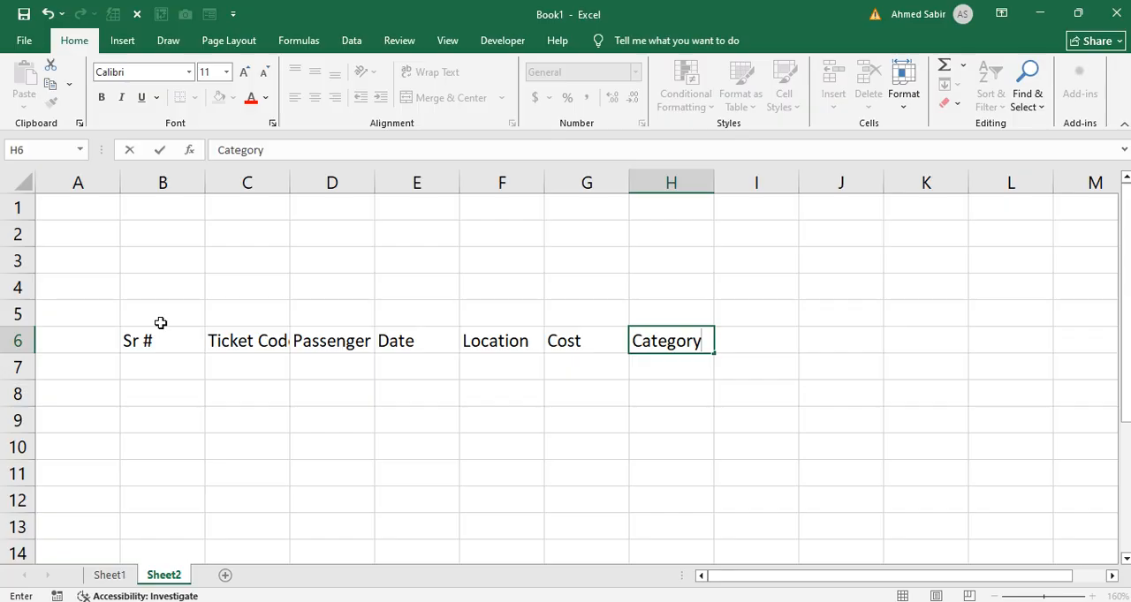
pyautogui.press('Tab')
pyautogui.write('Disco')
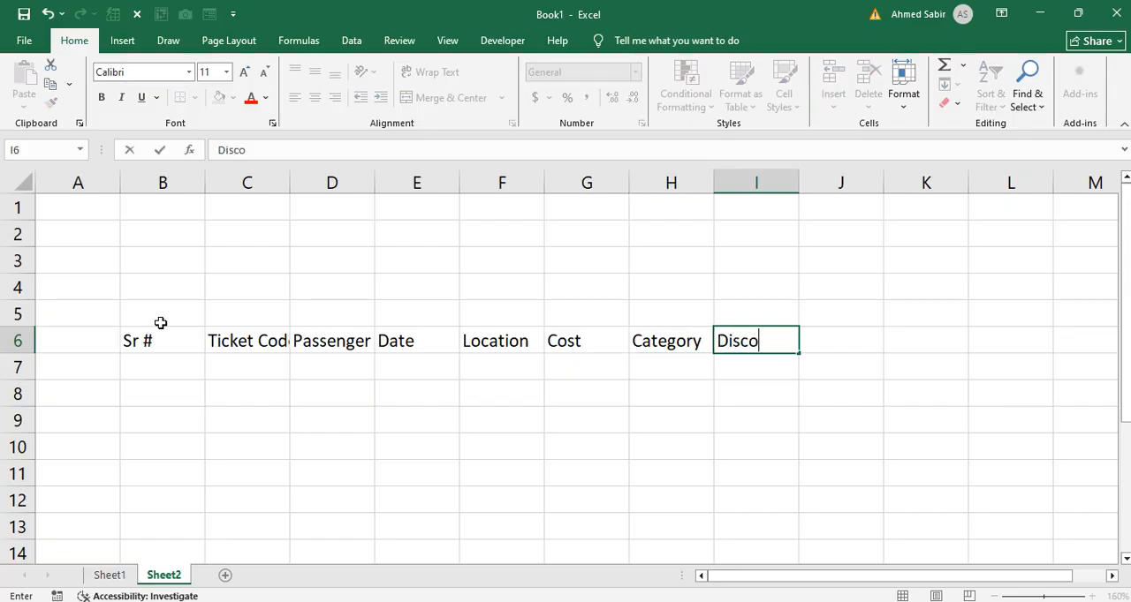
pyautogui.write('unt')
pyautogui.press('Tab')
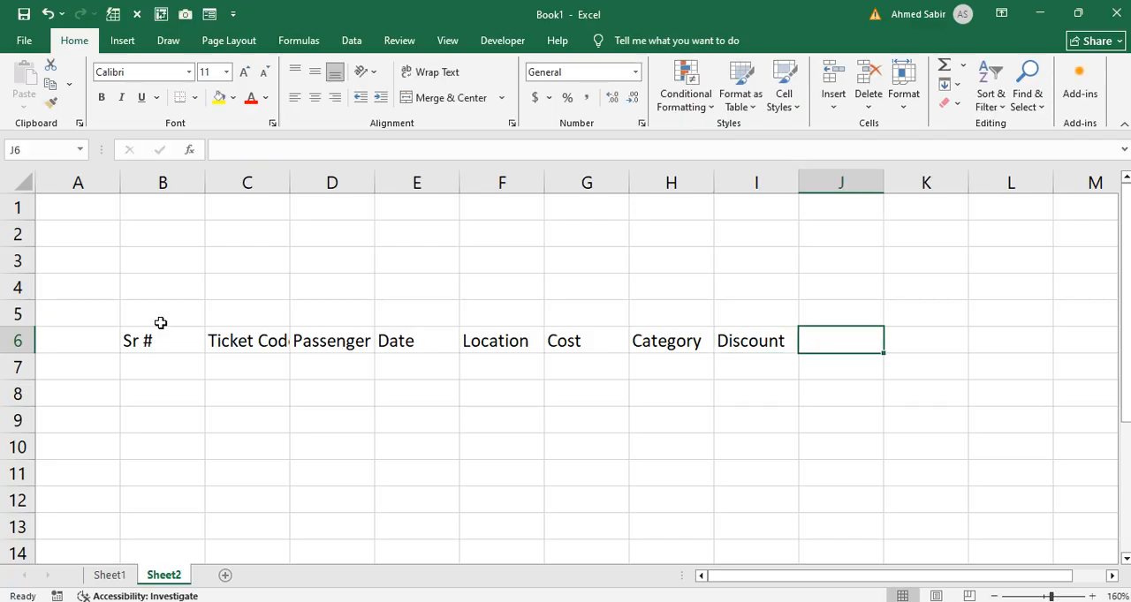
pyautogui.write('Total')
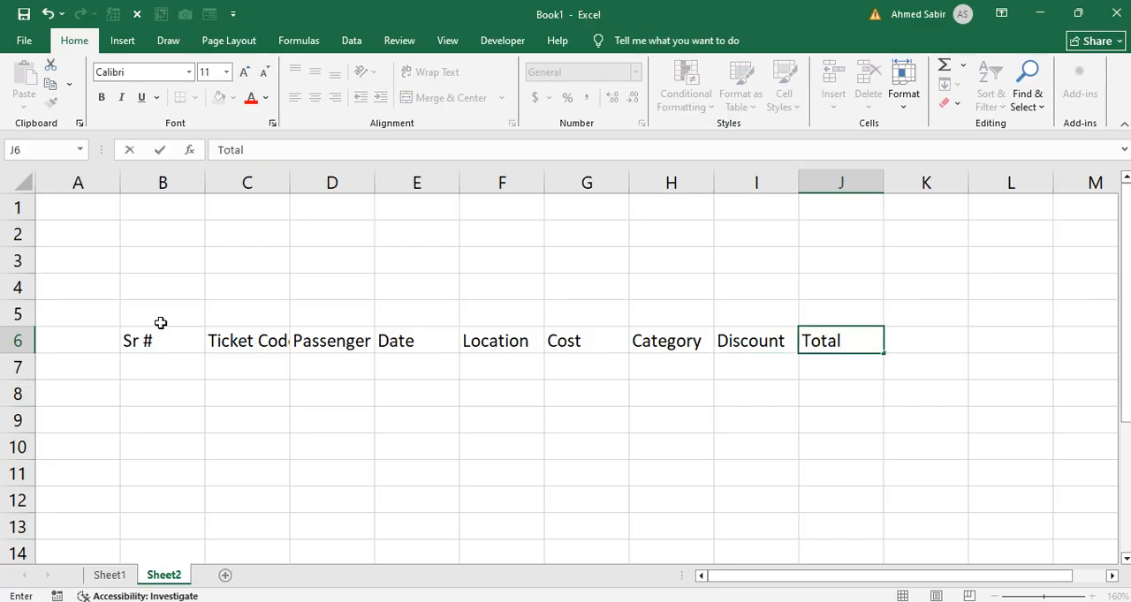
pyautogui.press('Return')
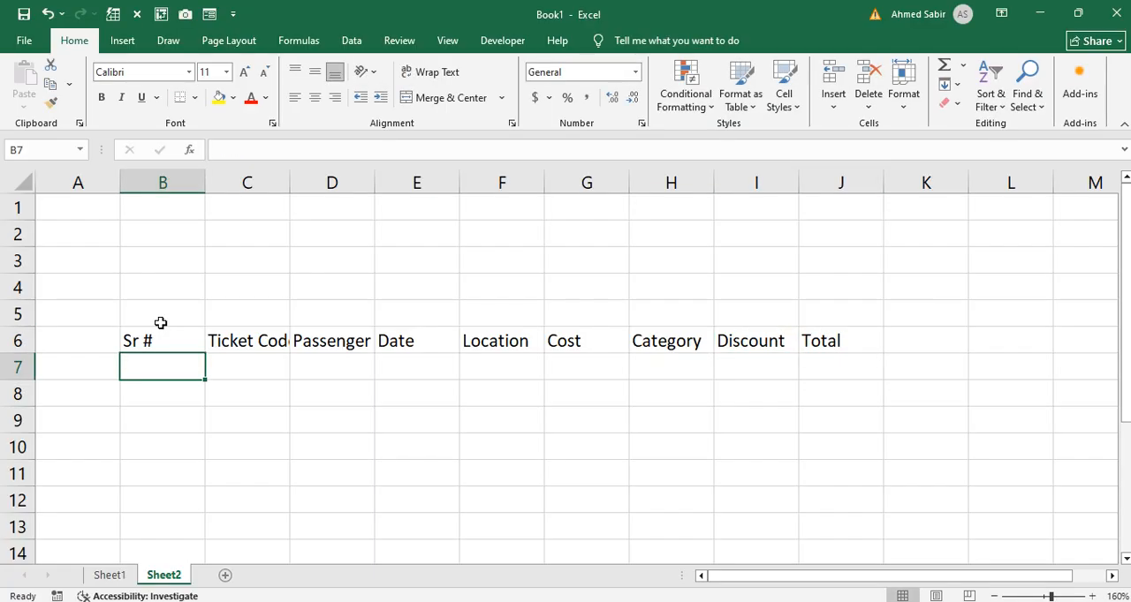
# Step: Apply all borders to the table range B6:J12
pyautogui.moveTo(177, 337); pyautogui.dragTo(821, 495)
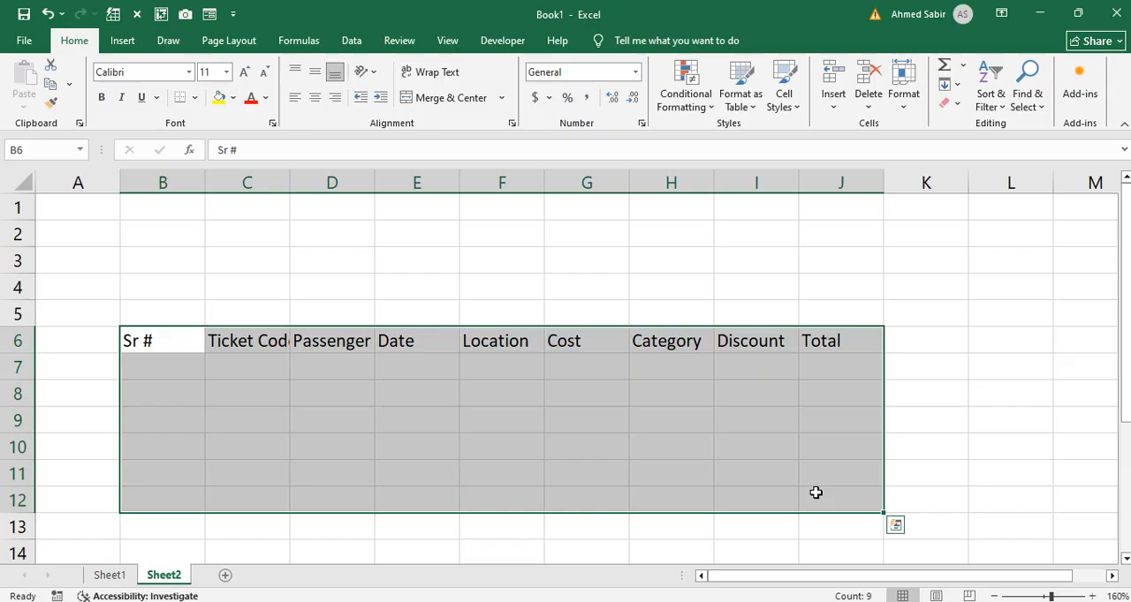
pyautogui.click(195, 97)
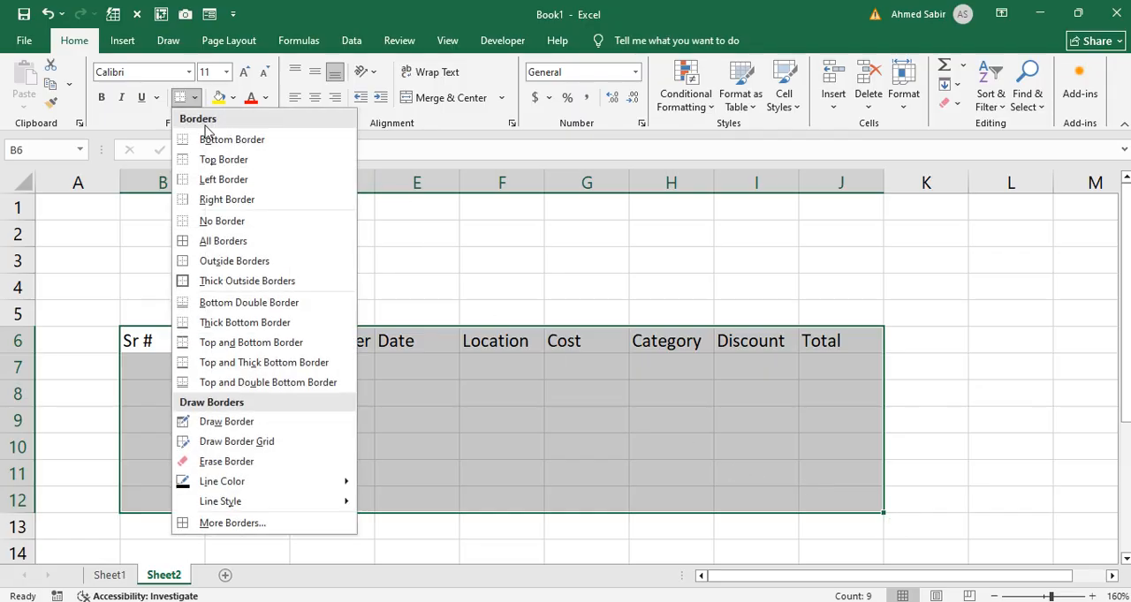
pyautogui.click(201, 240)
# Step: Format the header cells B6:J6 with dark blue fill and bold white text, and autofit the Ticket Code column's width
pyautogui.moveTo(162, 346); pyautogui.dragTo(808, 345)
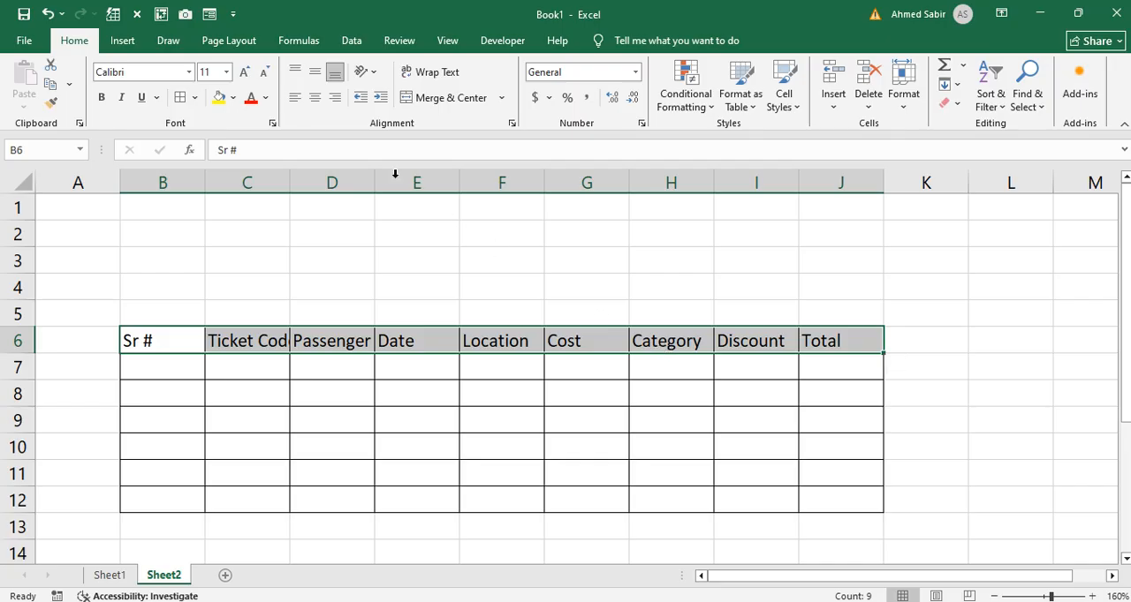
pyautogui.click(232, 98)
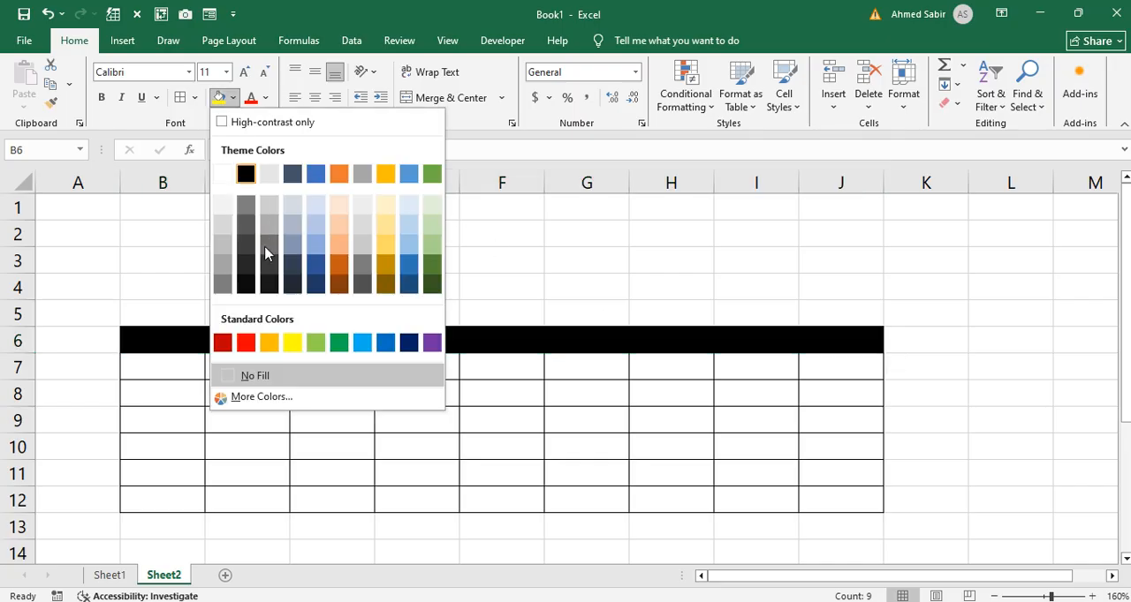
pyautogui.click(408, 343)
pyautogui.click(100, 97)
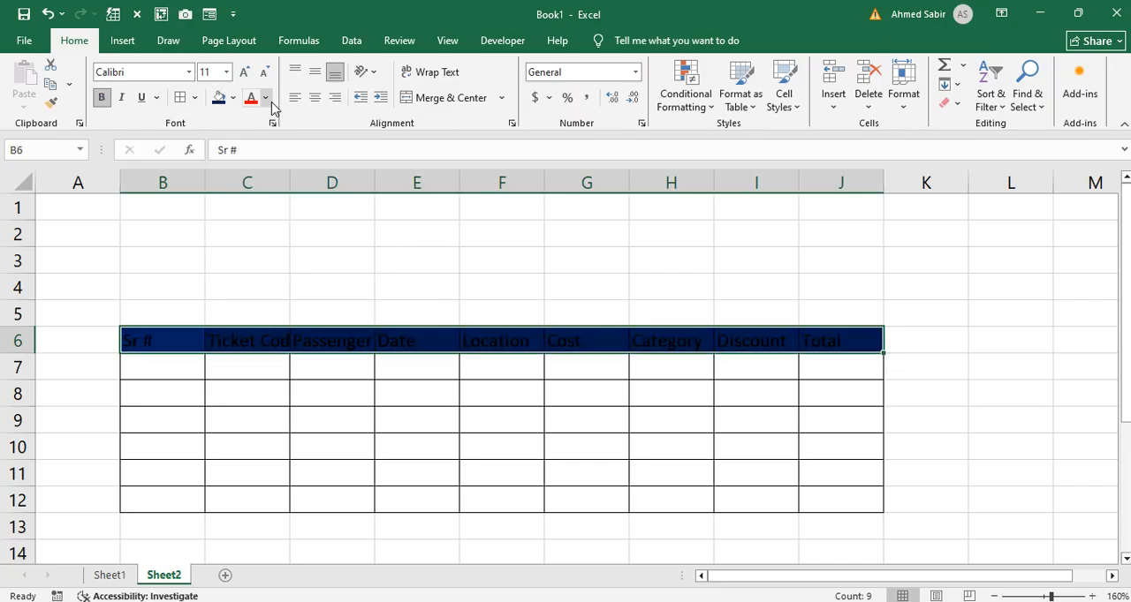
pyautogui.click(266, 98)
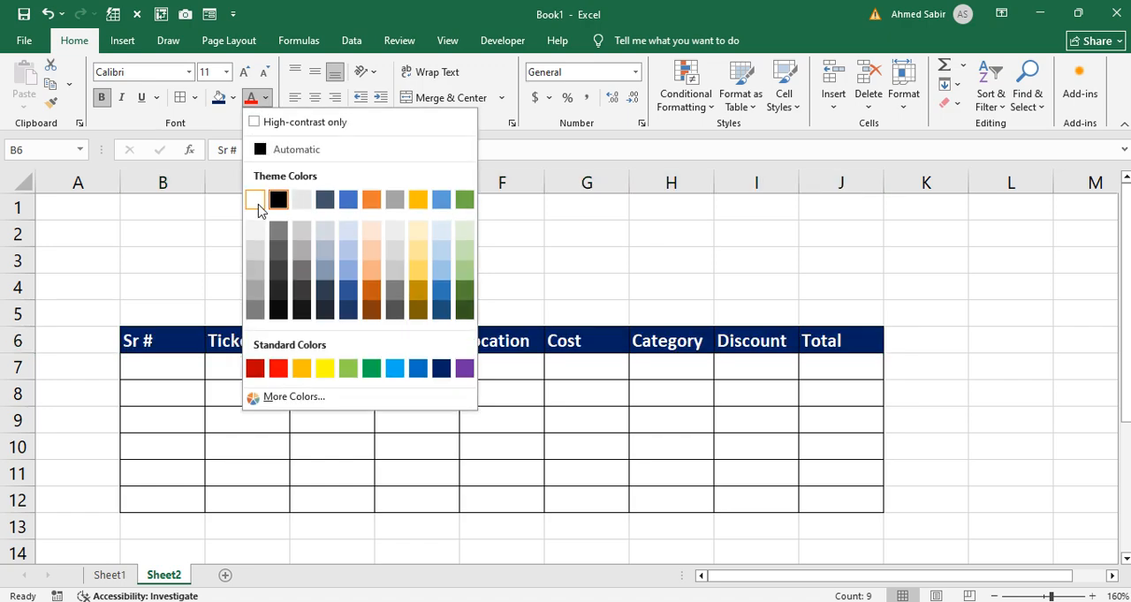
pyautogui.click(262, 198)
pyautogui.doubleClick(290, 181)
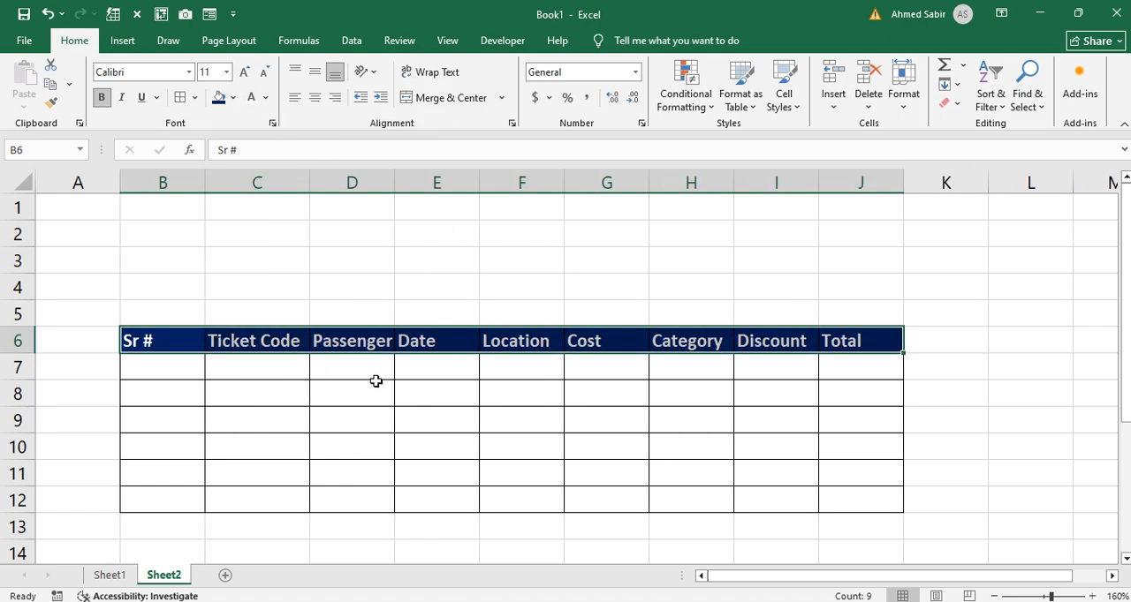
# Step: Fill in the first record with serial number 1 in B7 and ticket code "A1-APK1" in C7
pyautogui.click(192, 371)
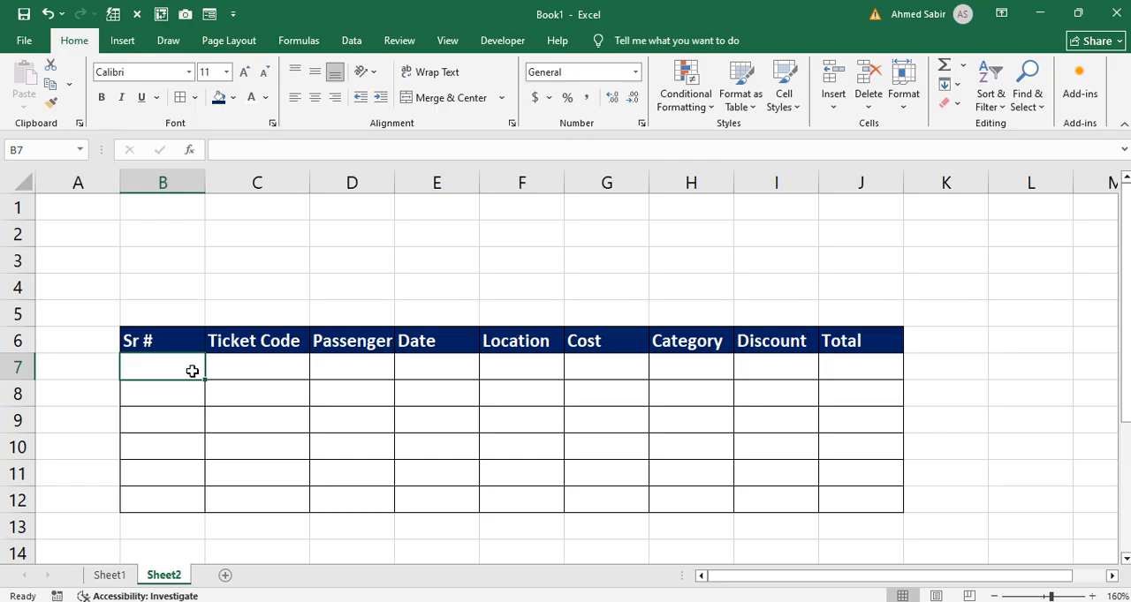
pyautogui.write('1')
pyautogui.press('Tab')
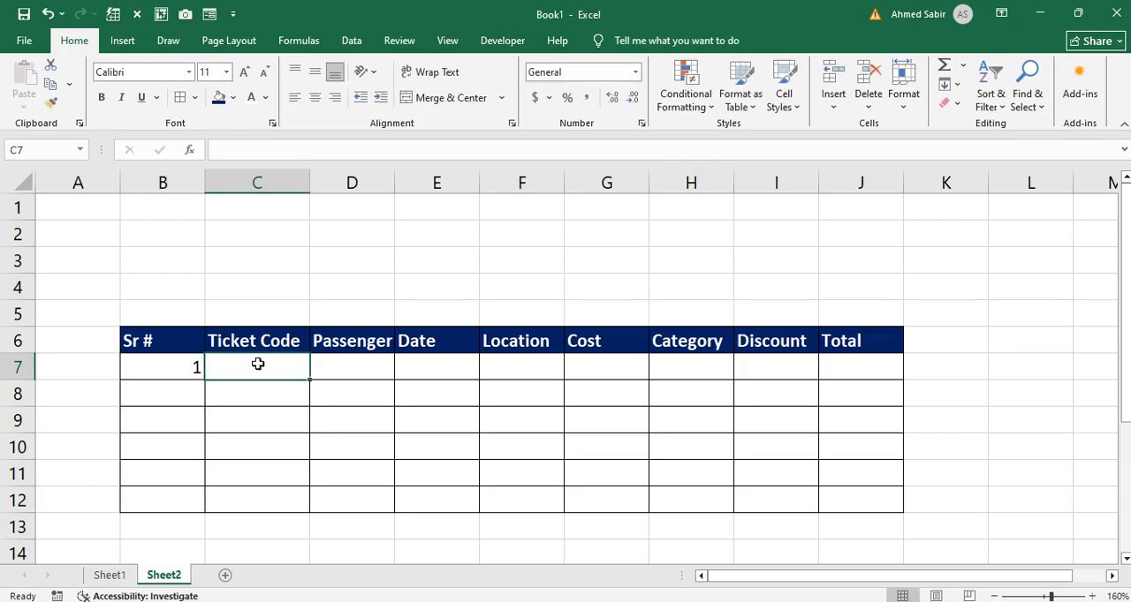
pyautogui.write('A')
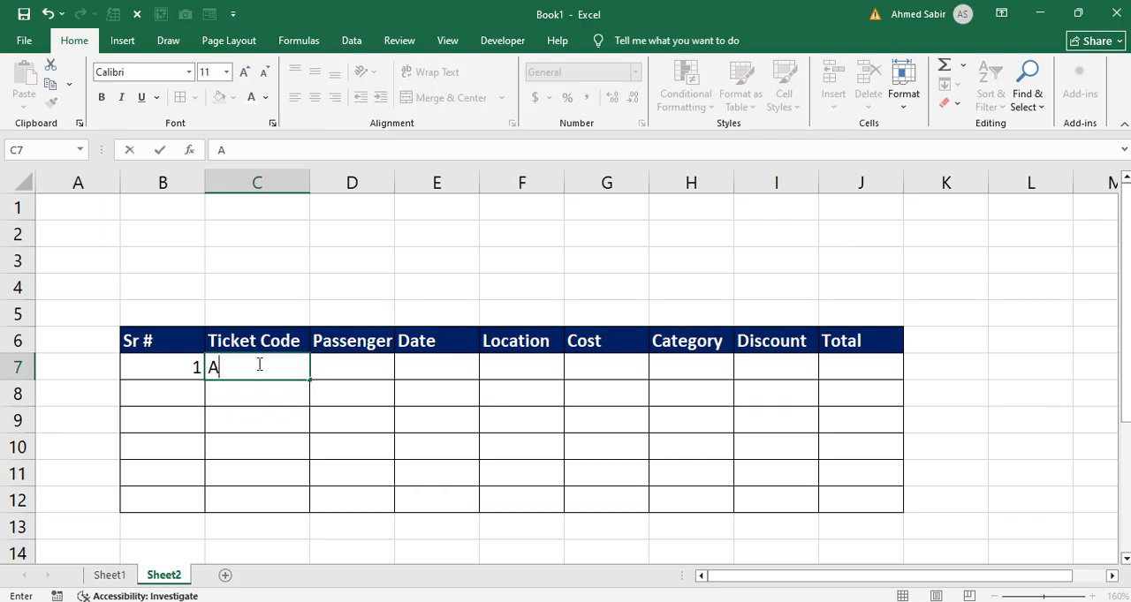
pyautogui.write('1-APK1')
pyautogui.press('Return')
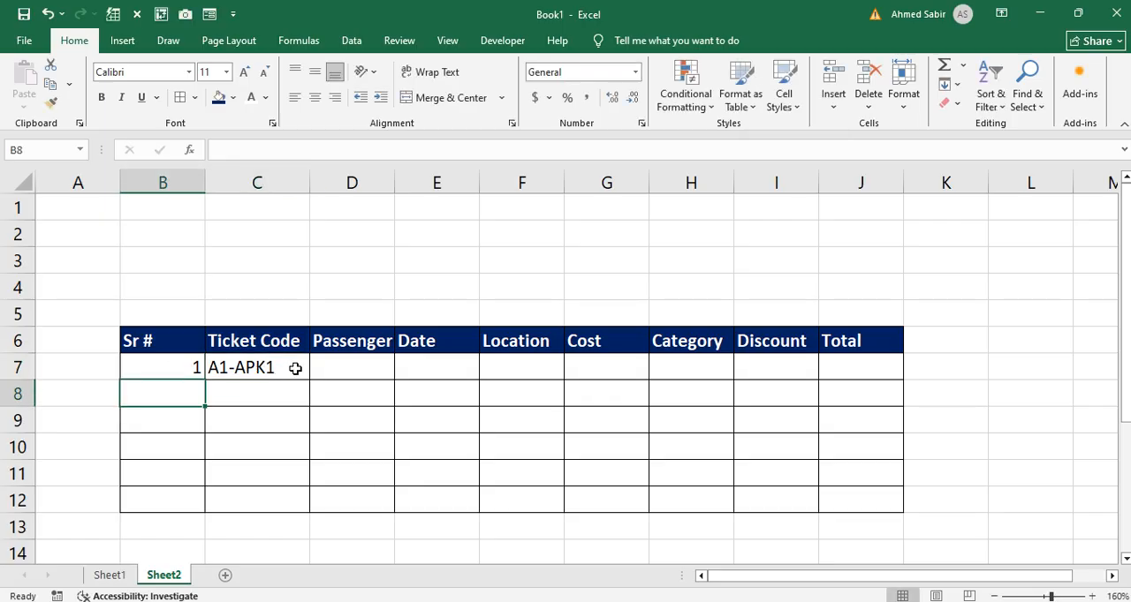
pyautogui.click(239, 373)
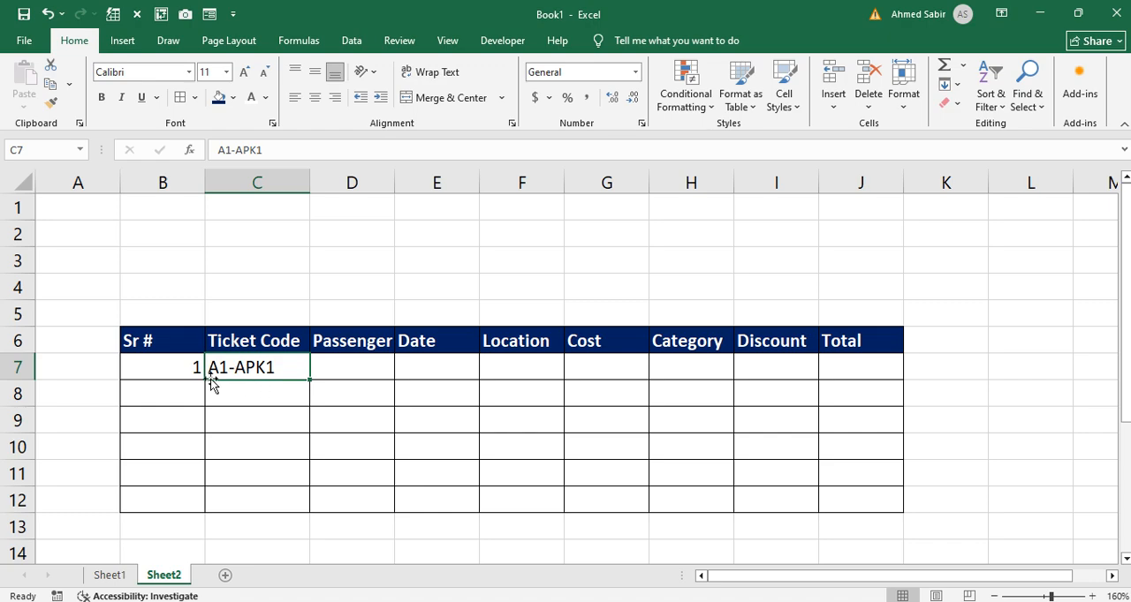
# Step: Enter the lookup table headers "Code", "Location" and "Amount" in cells B1 to D1
pyautogui.click(187, 227)
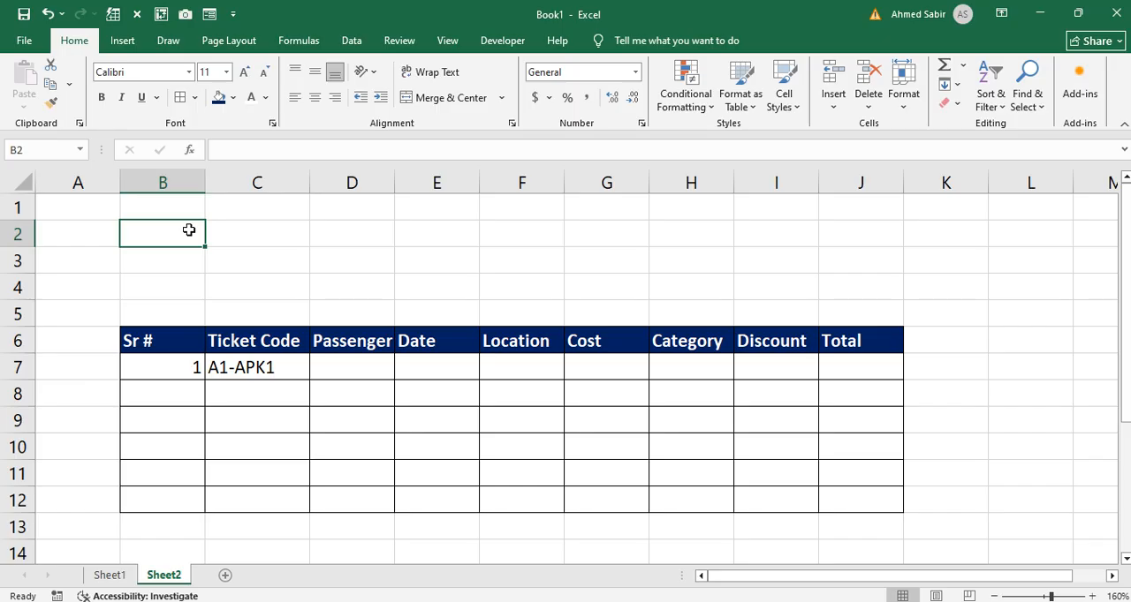
pyautogui.press('Up')
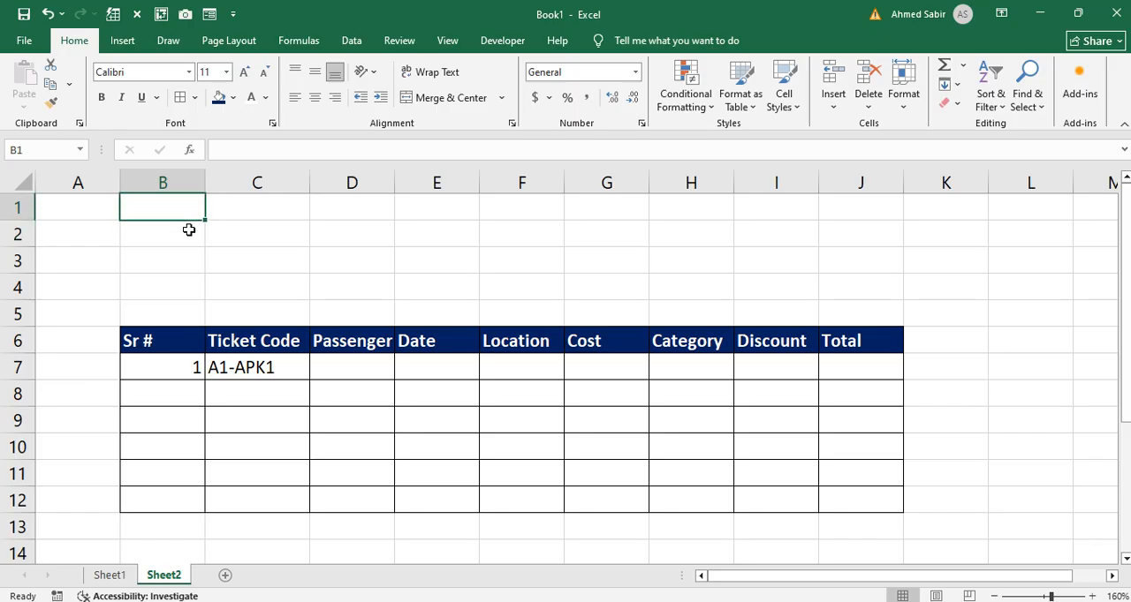
pyautogui.write('Code')
pyautogui.press('Tab')
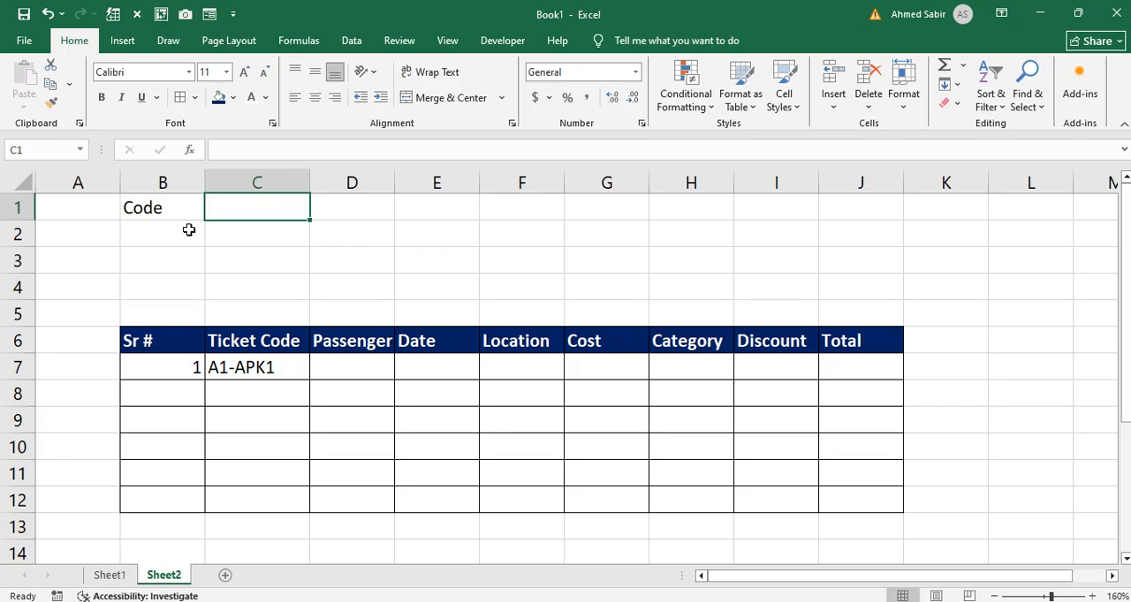
pyautogui.write('Location')
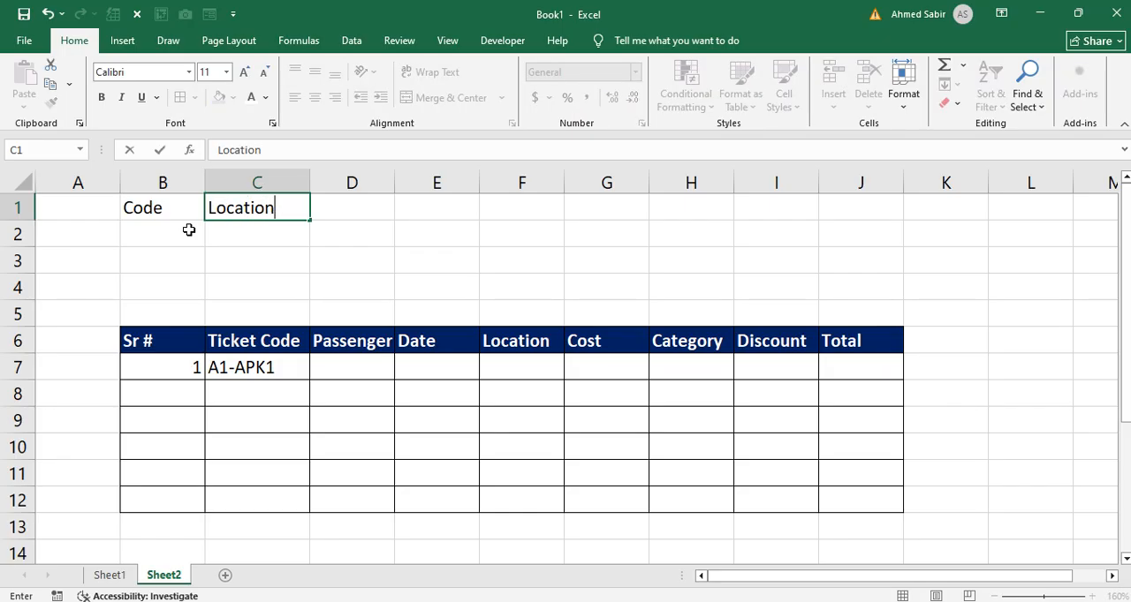
pyautogui.press('Tab')
pyautogui.write('Am')
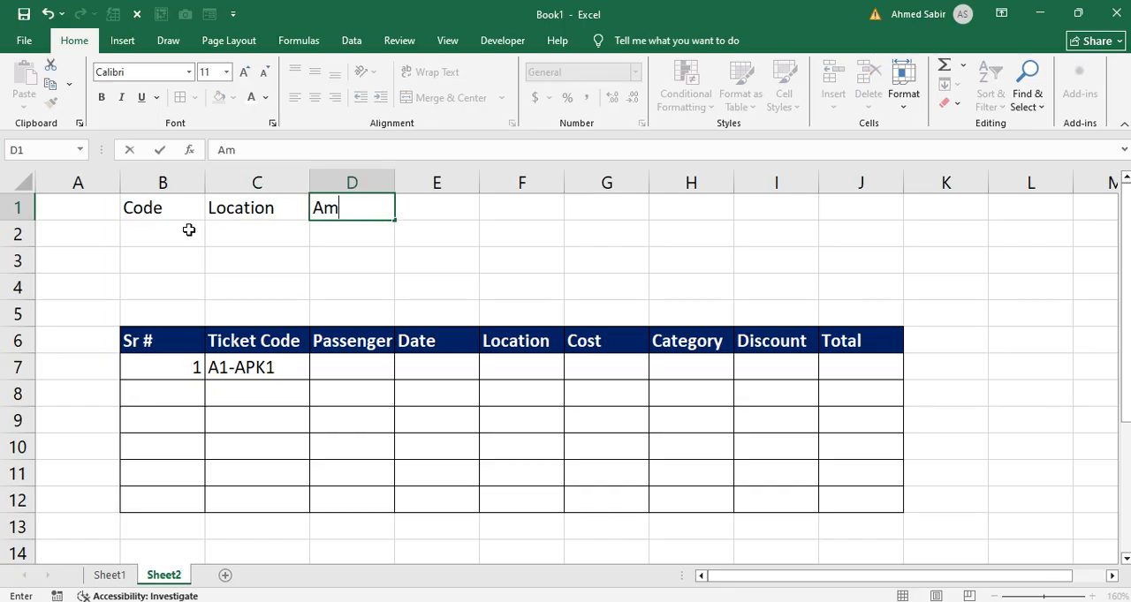
pyautogui.write('ount')
pyautogui.press('Return')
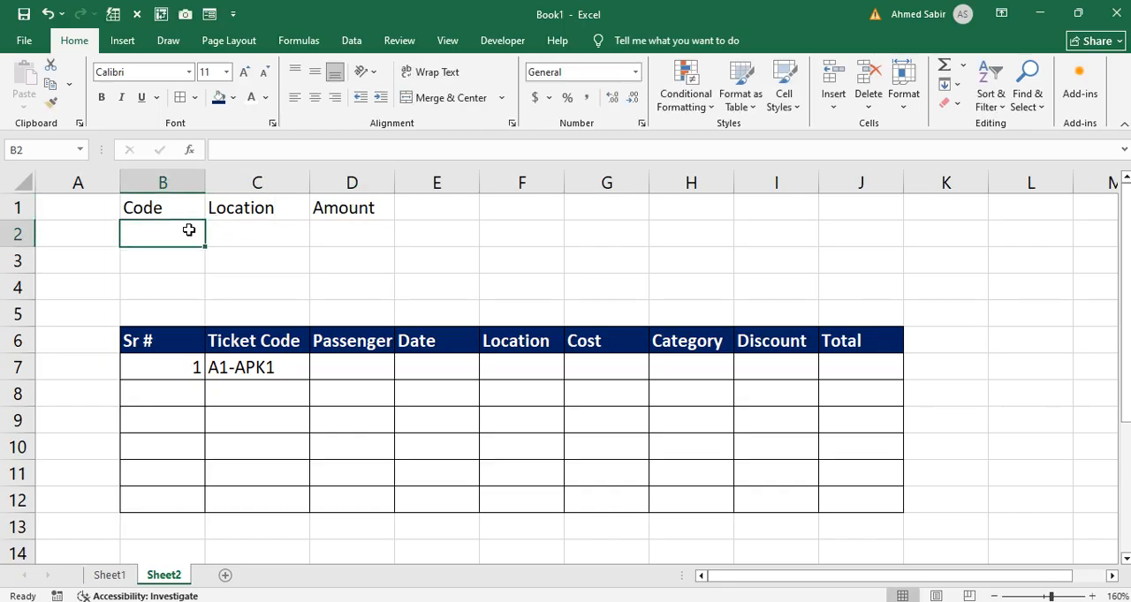
# Step: Fill the Code column with "A1", "A2" and "A3" in cells B2 to B4
pyautogui.write('A1')
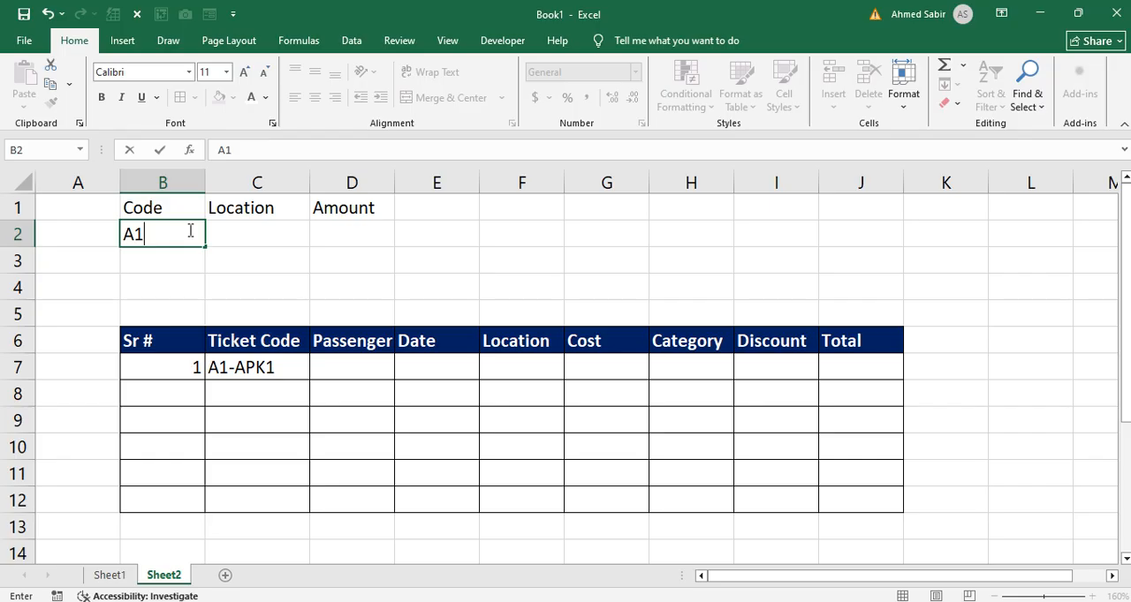
pyautogui.press('Return')
pyautogui.write('A2')
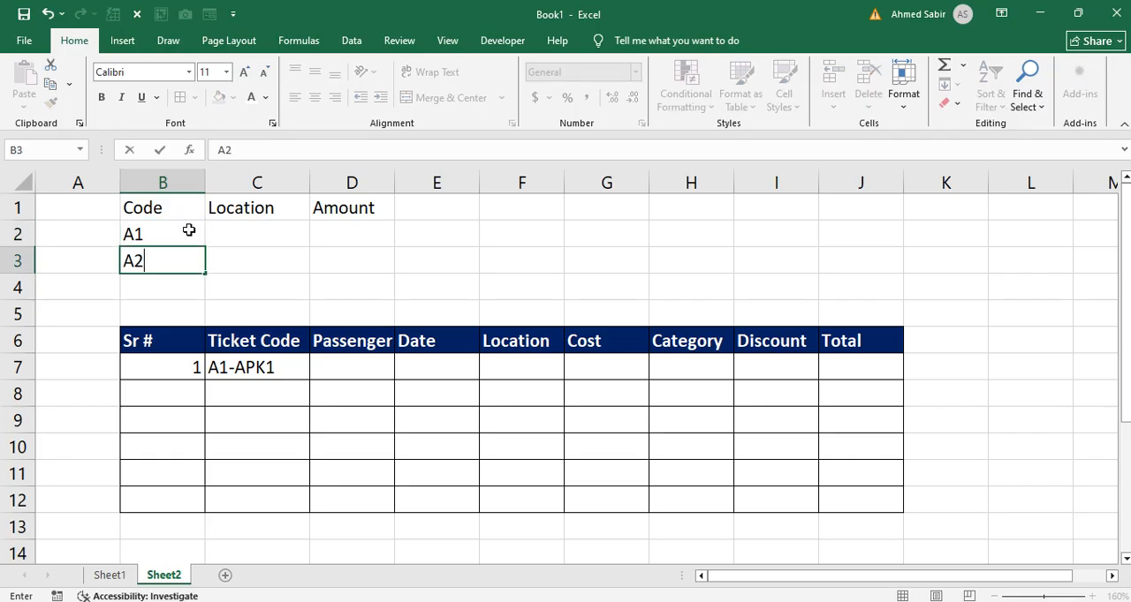
pyautogui.press('Return')
pyautogui.write('A3')
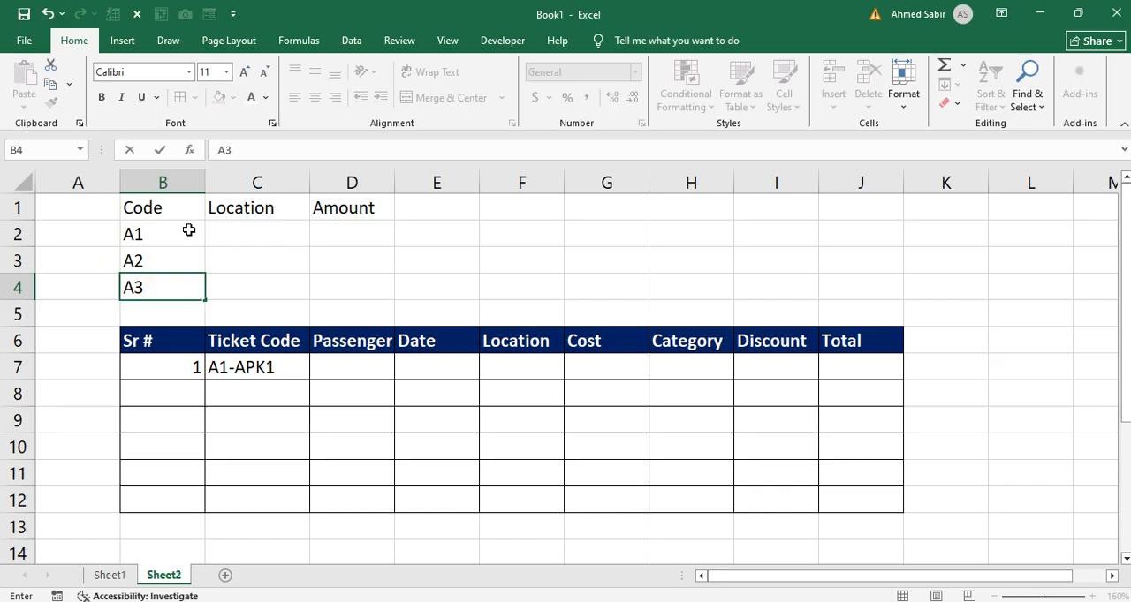
pyautogui.press('Return')
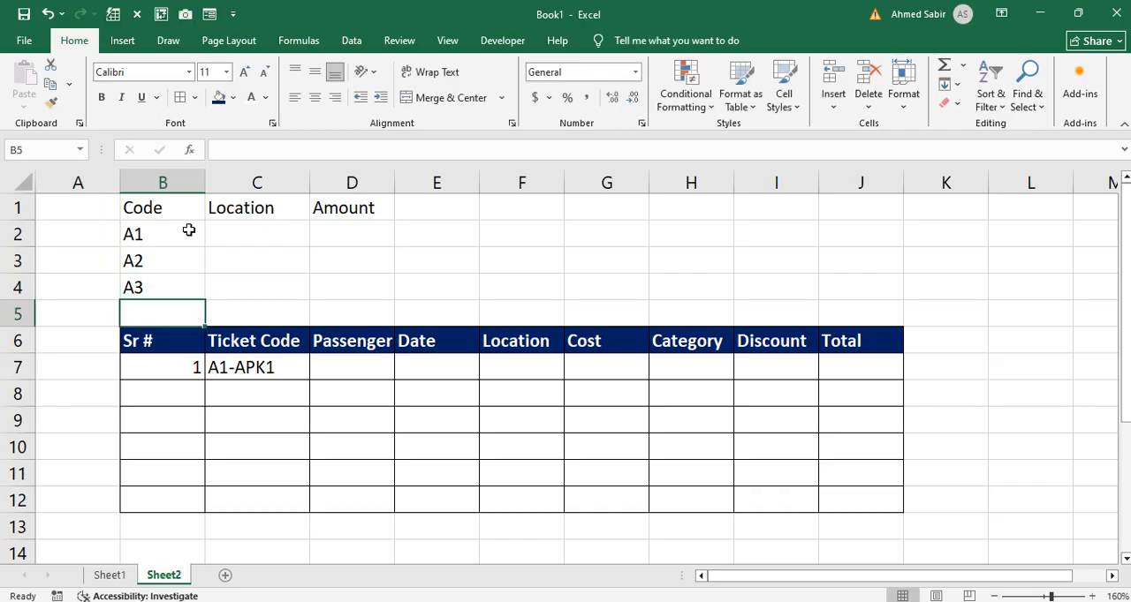
# Step: Fill the lookup table's Location column with "Pak-US", "Pak-UK" and "Pak-China" in cells C2 to C4
pyautogui.click(246, 234)
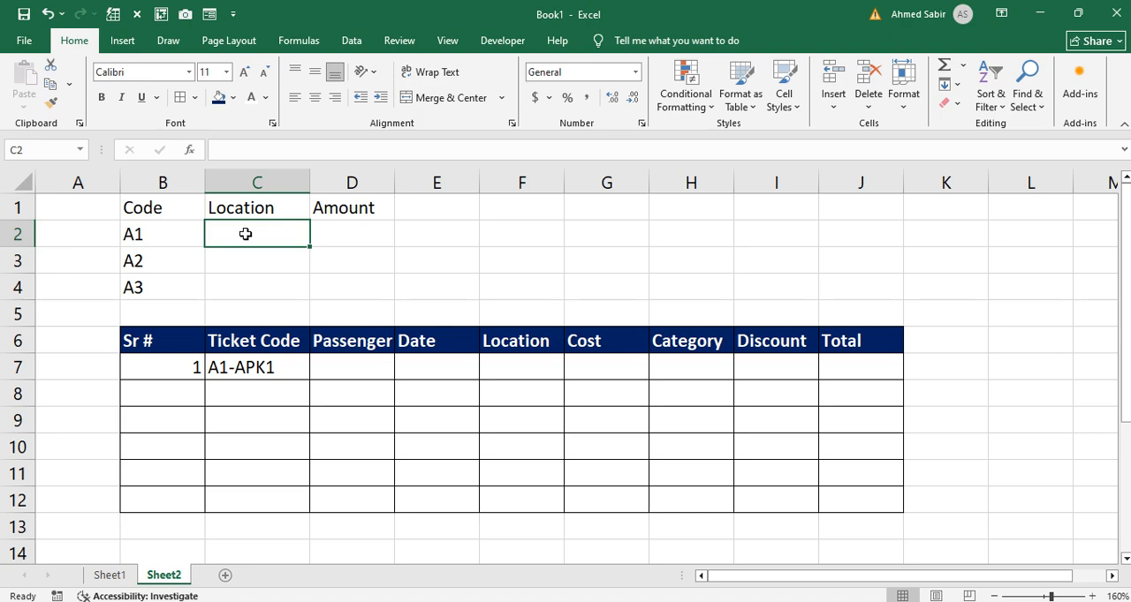
pyautogui.write('Pak')
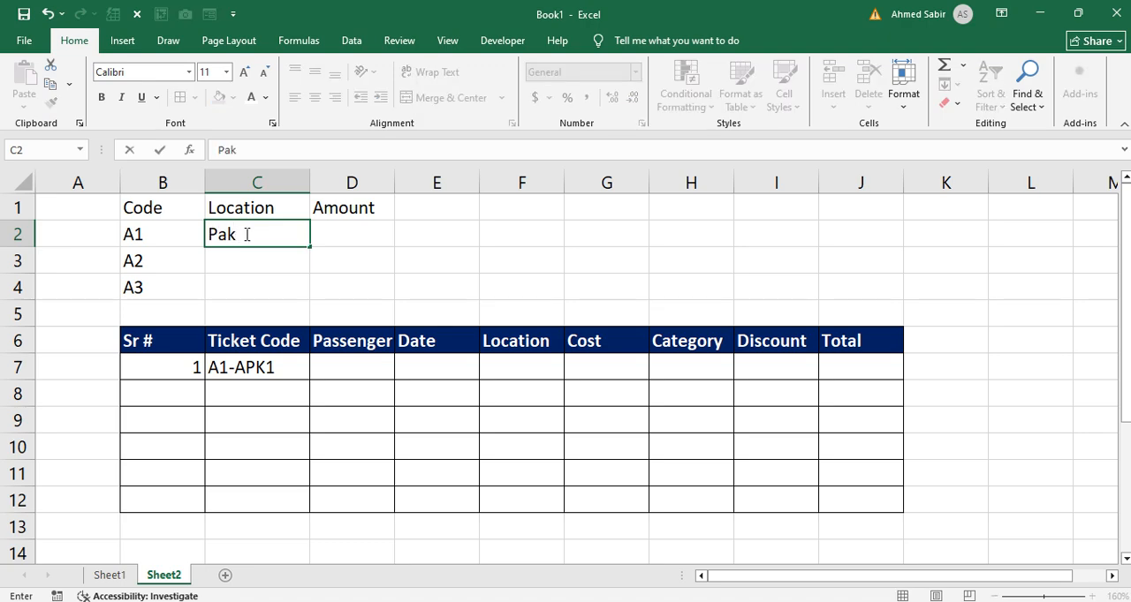
pyautogui.write('-US')
pyautogui.press('Return')
pyautogui.write('Pak')
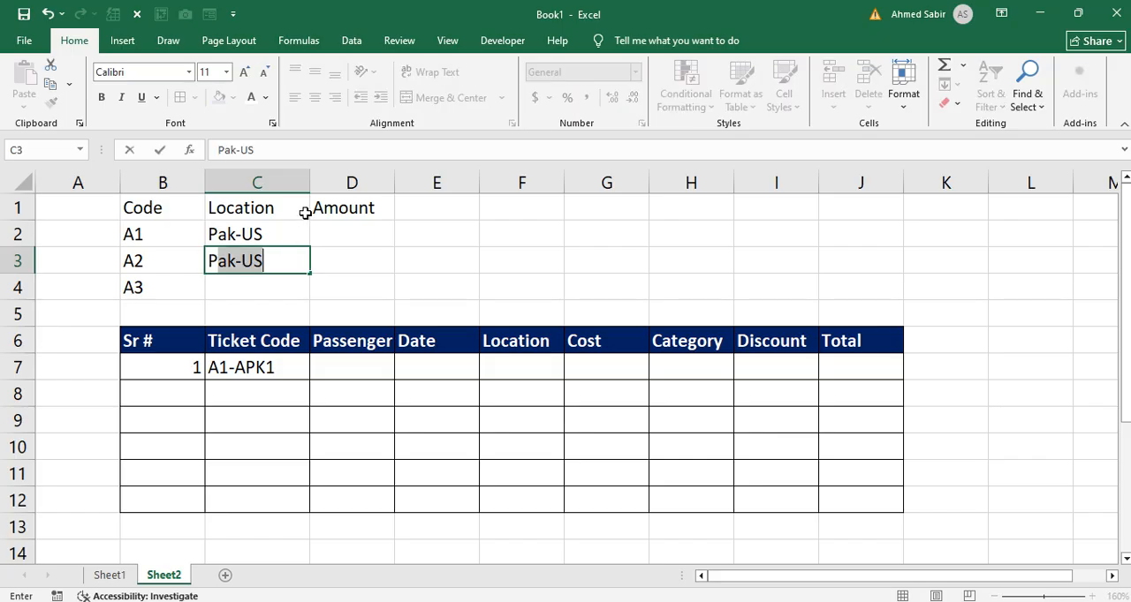
pyautogui.write('-U')
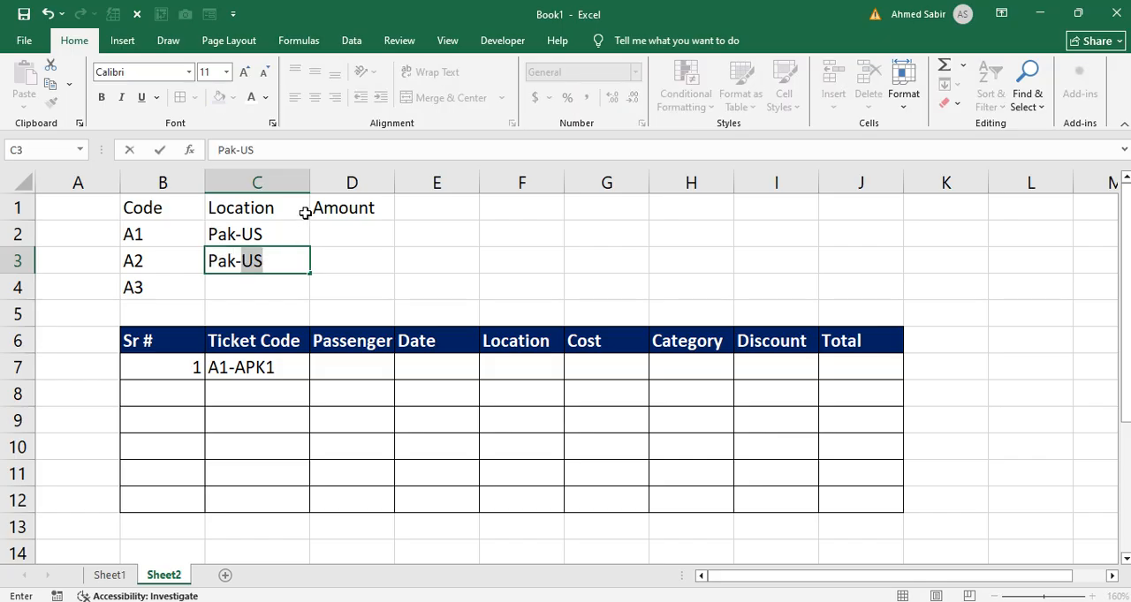
pyautogui.write('K')
pyautogui.press('Return')
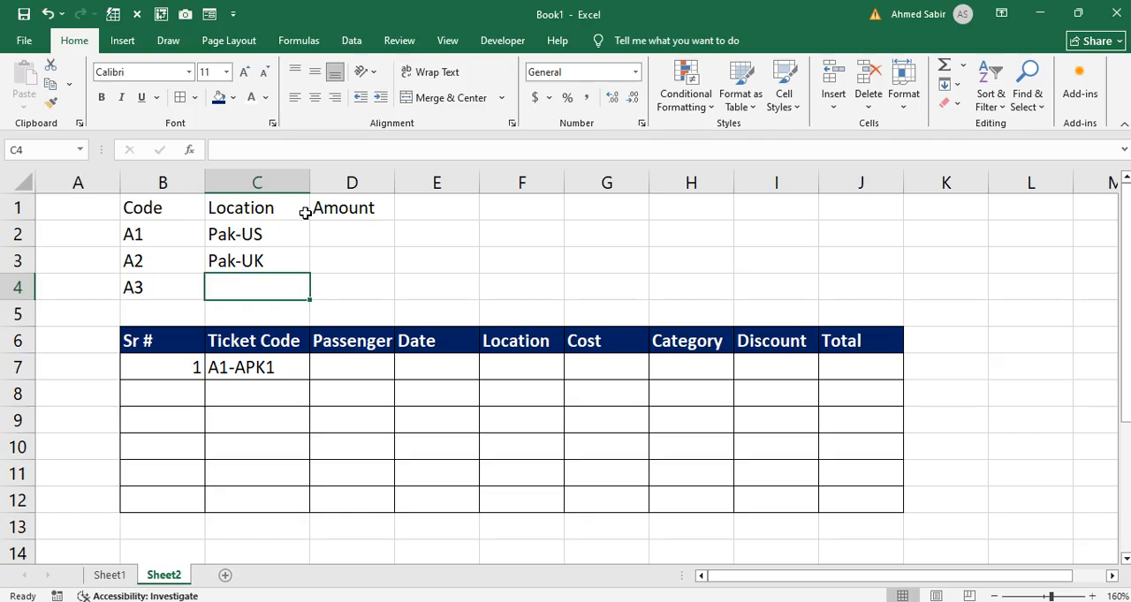
pyautogui.write('Pak-China')
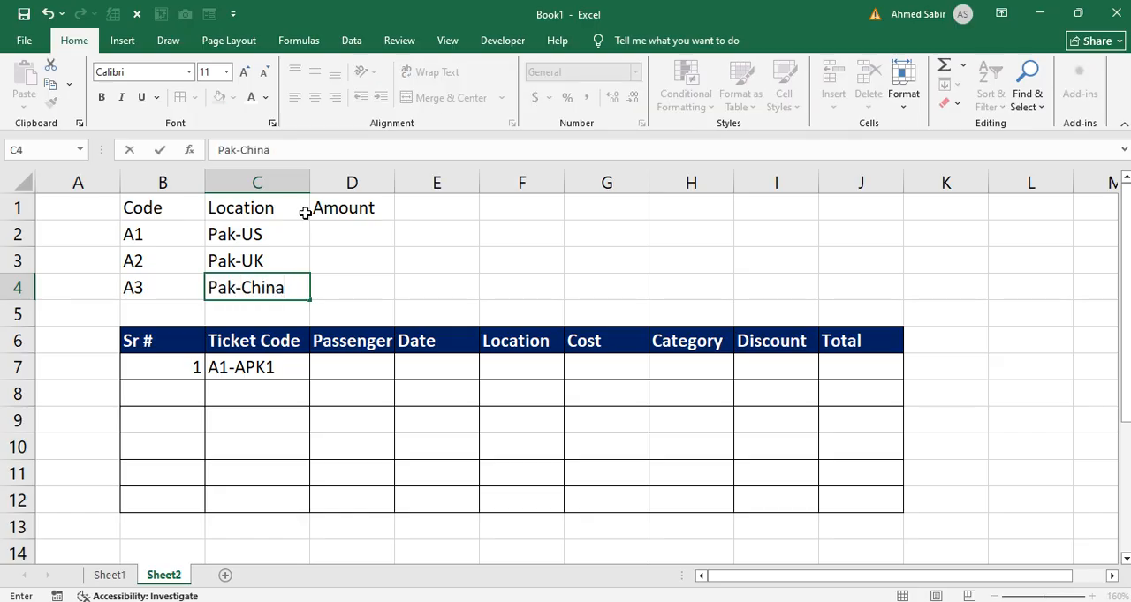
pyautogui.press('Return')
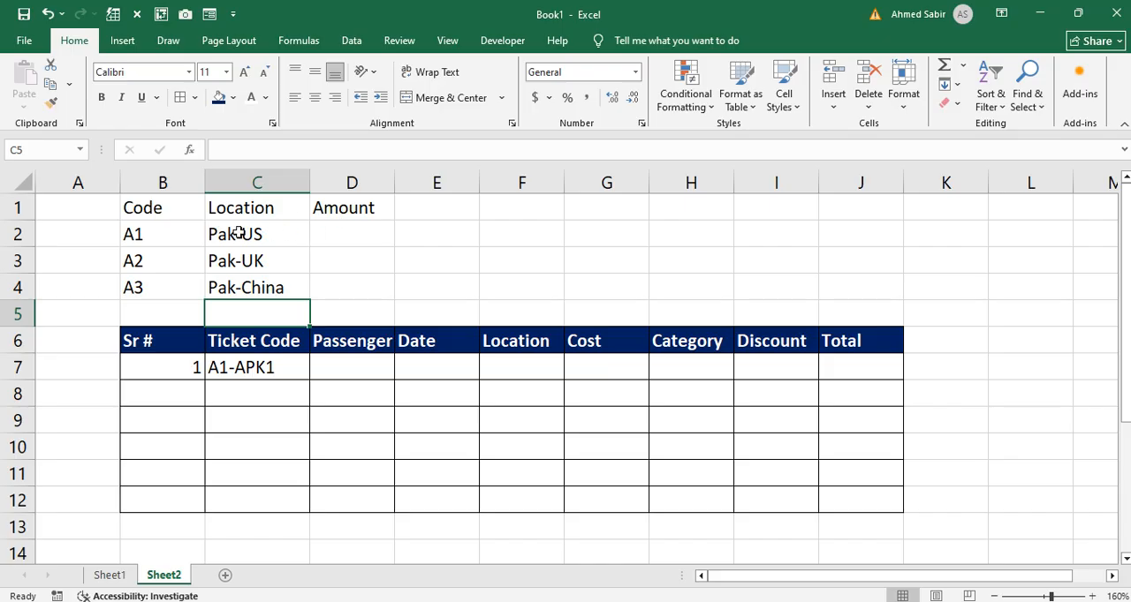
pyautogui.moveTo(240, 232); pyautogui.dragTo(247, 288)
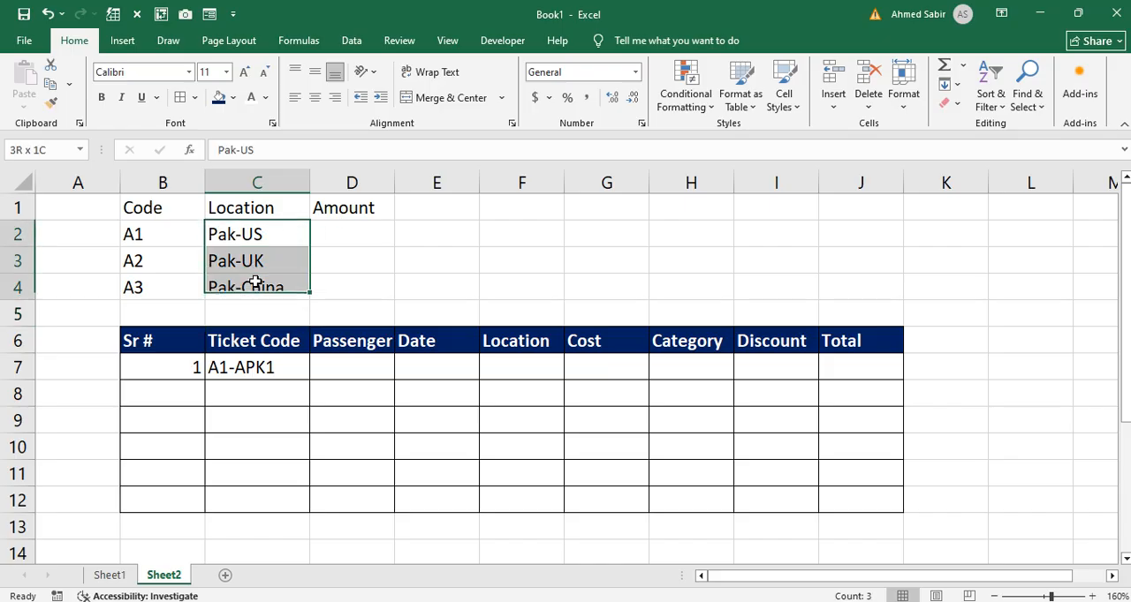
# Step: Enter the amounts 80000, 70000 and 50000 in cells D2 to D4 and apply the comma number style to them
pyautogui.click(328, 230)
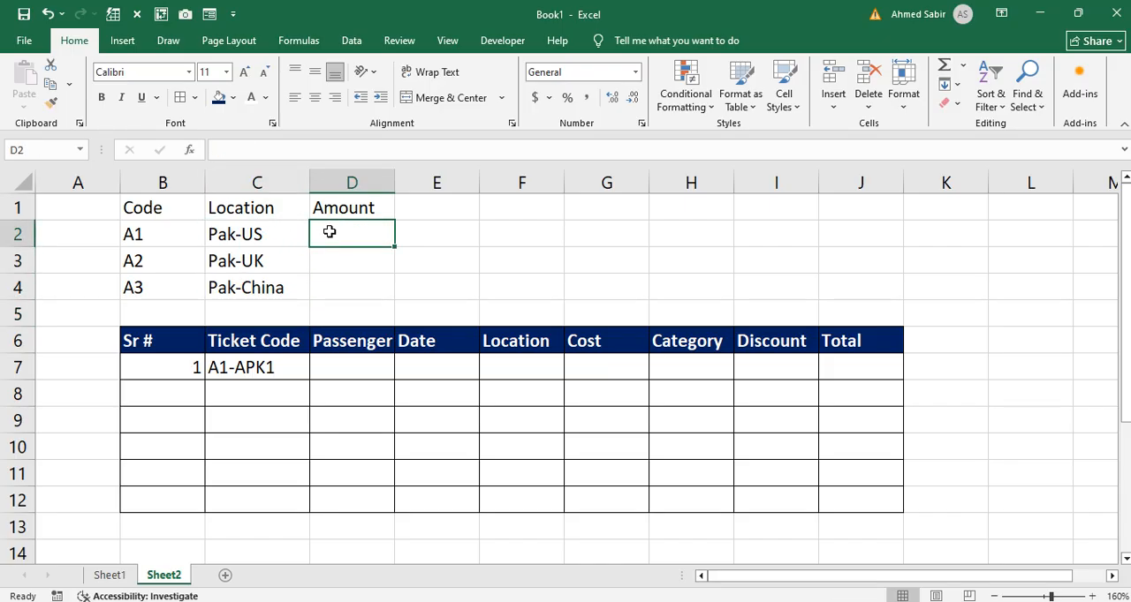
pyautogui.write('80000')
pyautogui.press('Return')
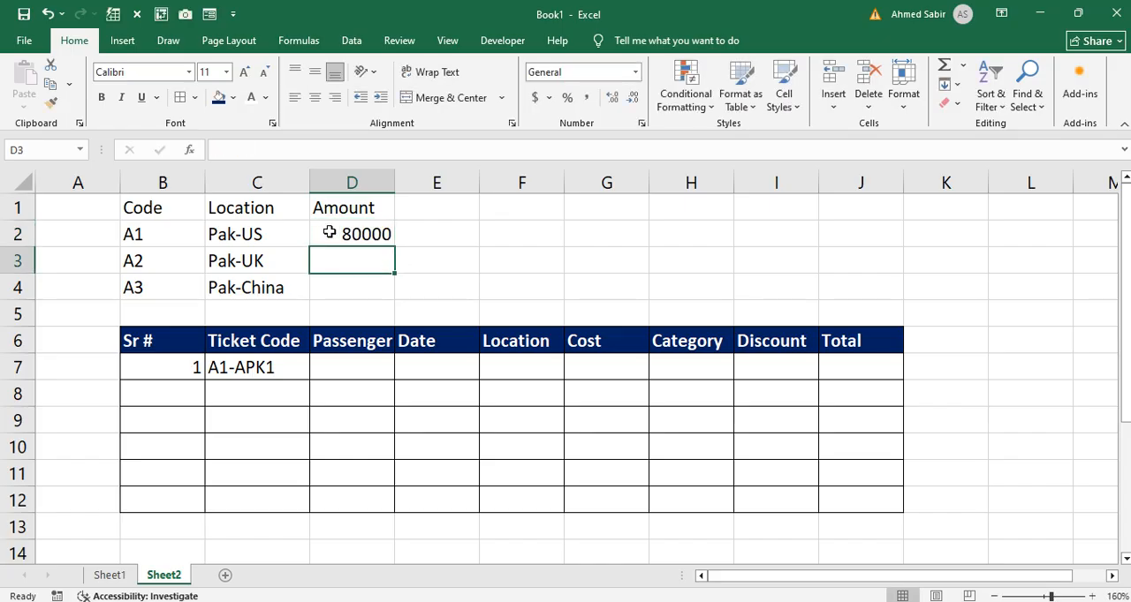
pyautogui.write('70000')
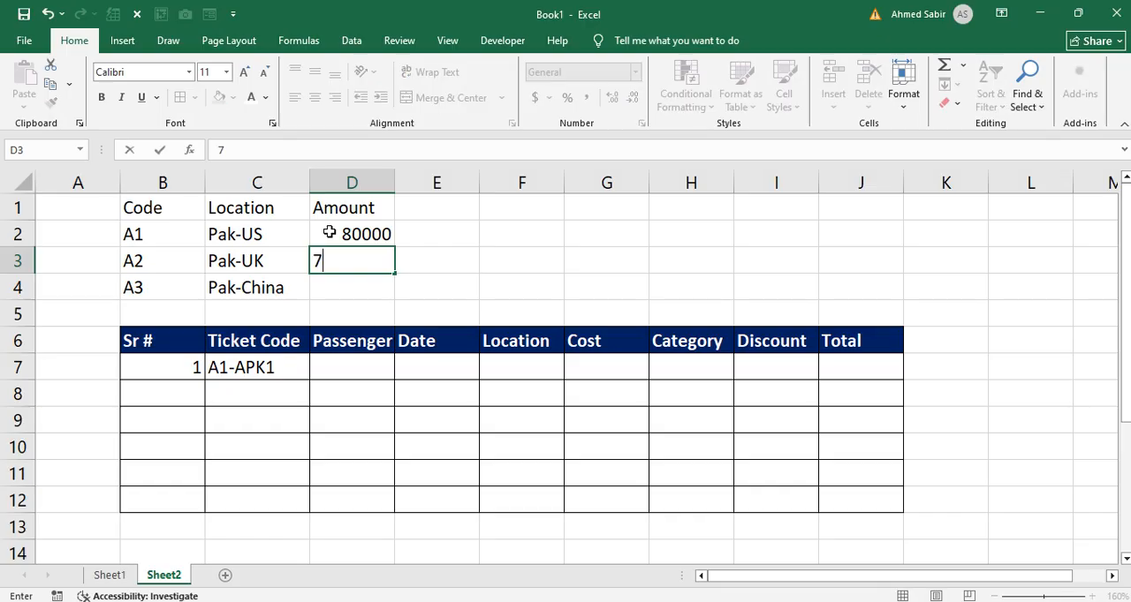
pyautogui.press('Return')
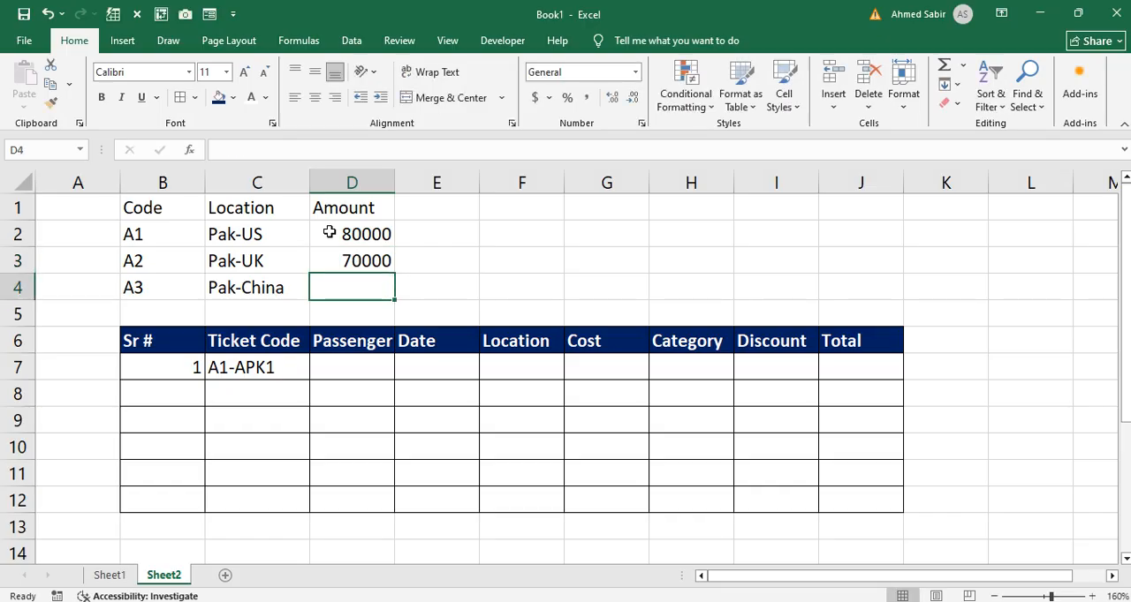
pyautogui.write('50000')
pyautogui.press('Return')
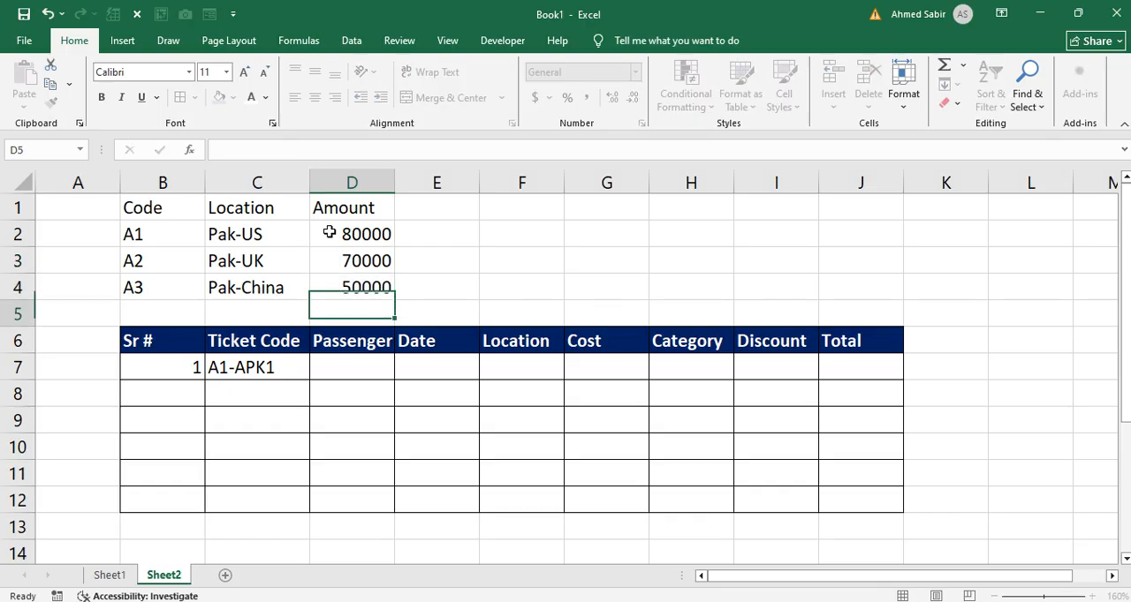
pyautogui.moveTo(341, 226); pyautogui.dragTo(346, 285)
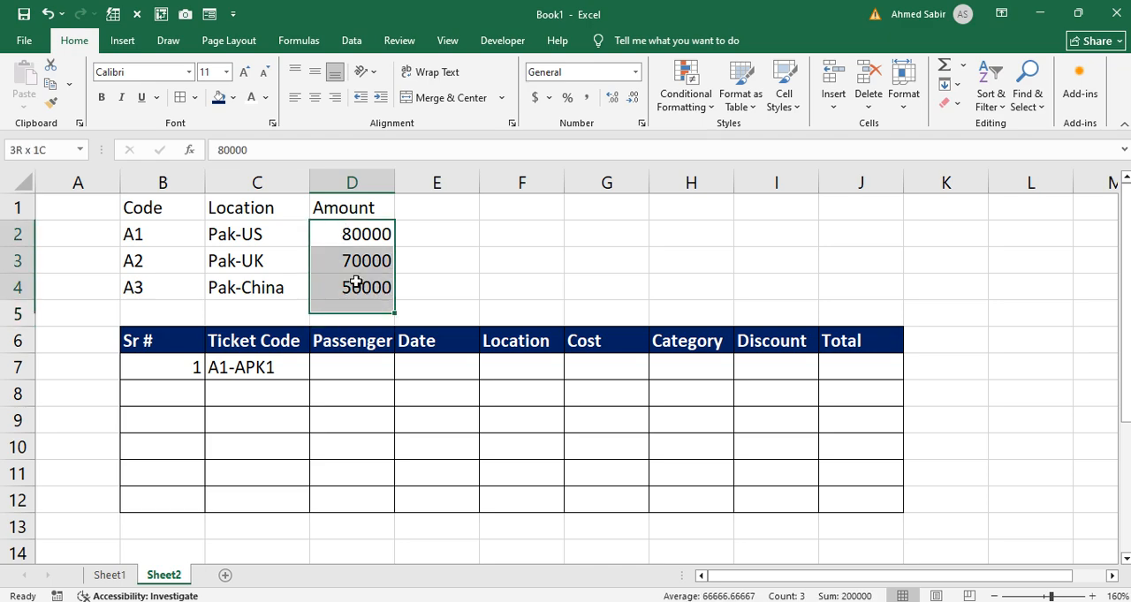
pyautogui.click(586, 98)
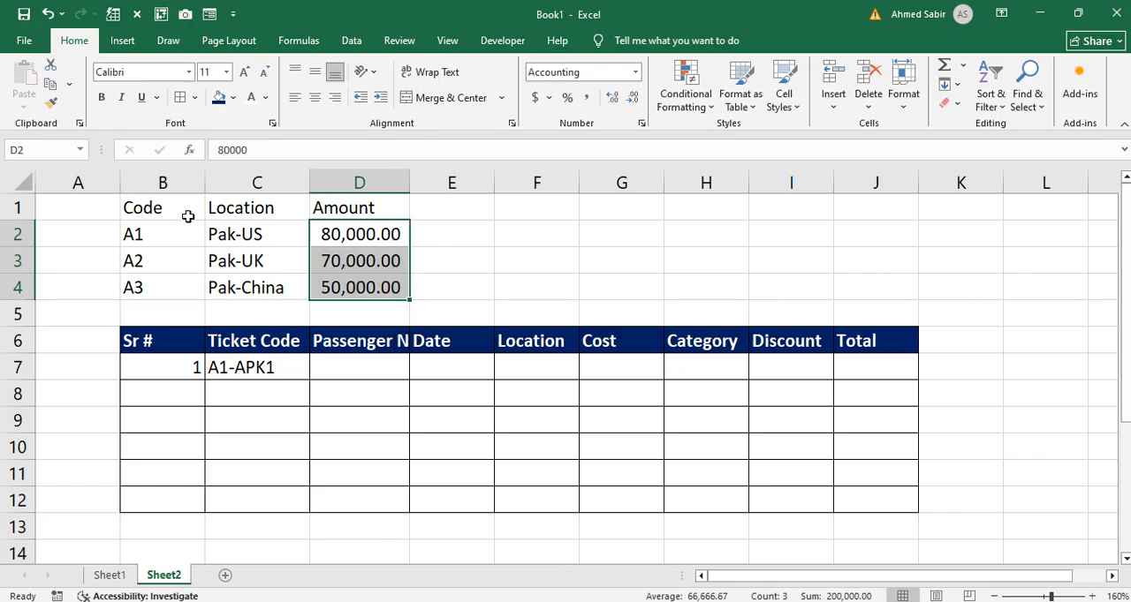
# Step: Apply all borders to the lookup table B1:D4 and format its header cells B1:D1 with red fill and bold white text
pyautogui.click(185, 215)
pyautogui.hotkey('ctrl', 'a')
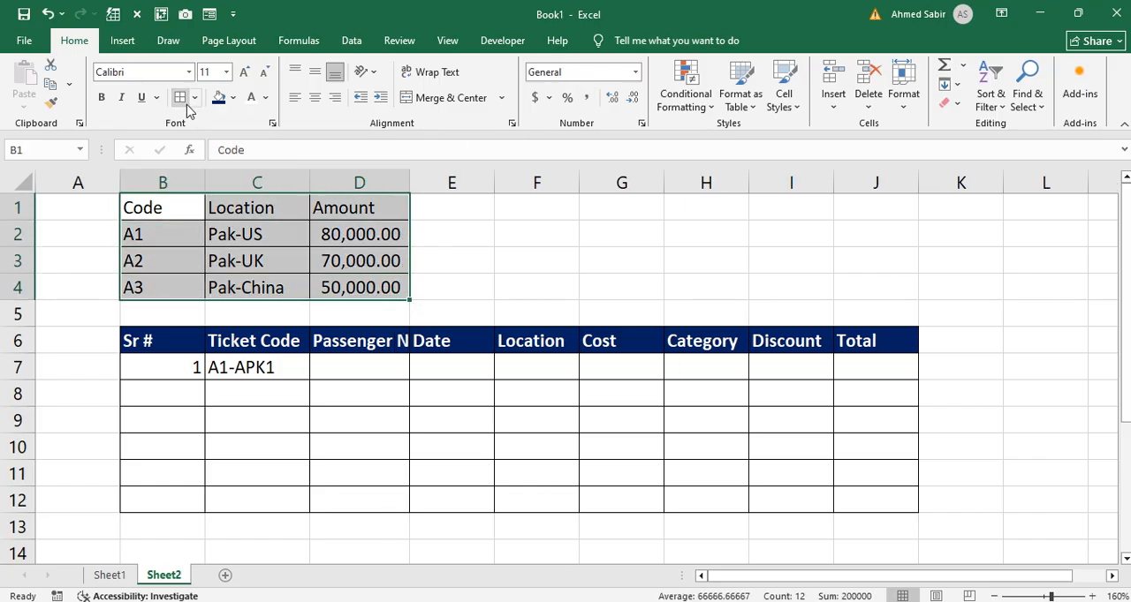
pyautogui.moveTo(170, 207); pyautogui.dragTo(366, 212)
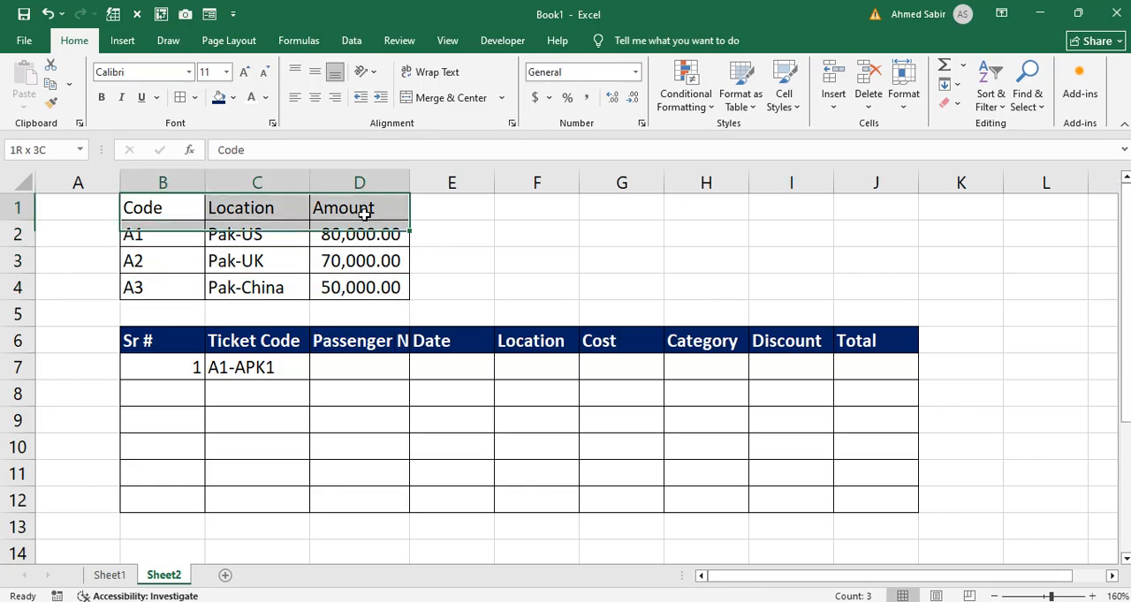
pyautogui.click(233, 98)
pyautogui.click(248, 342)
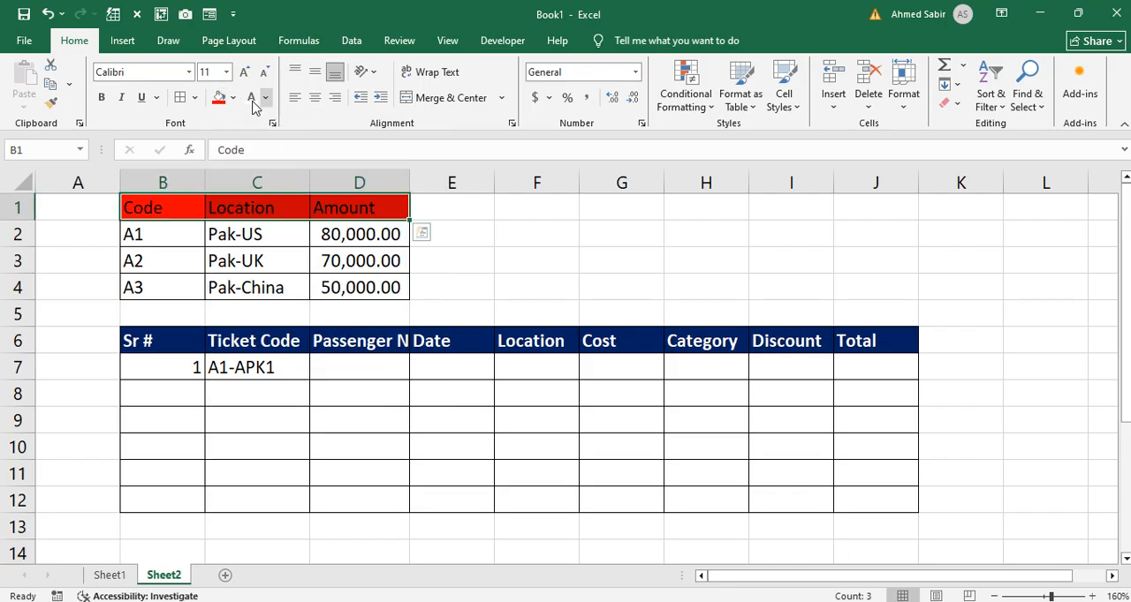
pyautogui.click(102, 99)
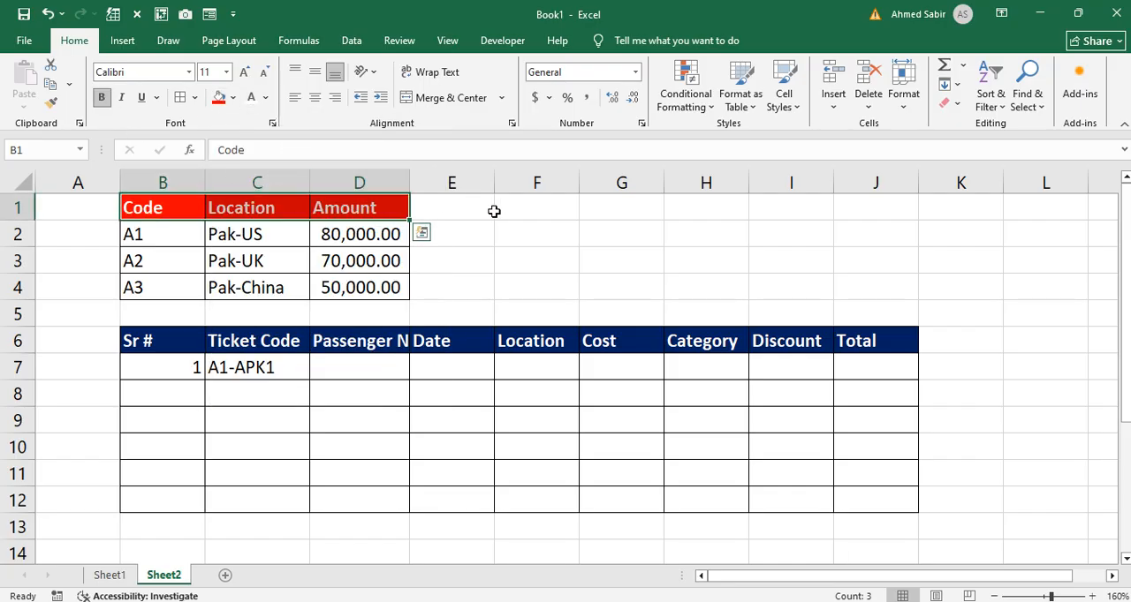
pyautogui.click(528, 209)
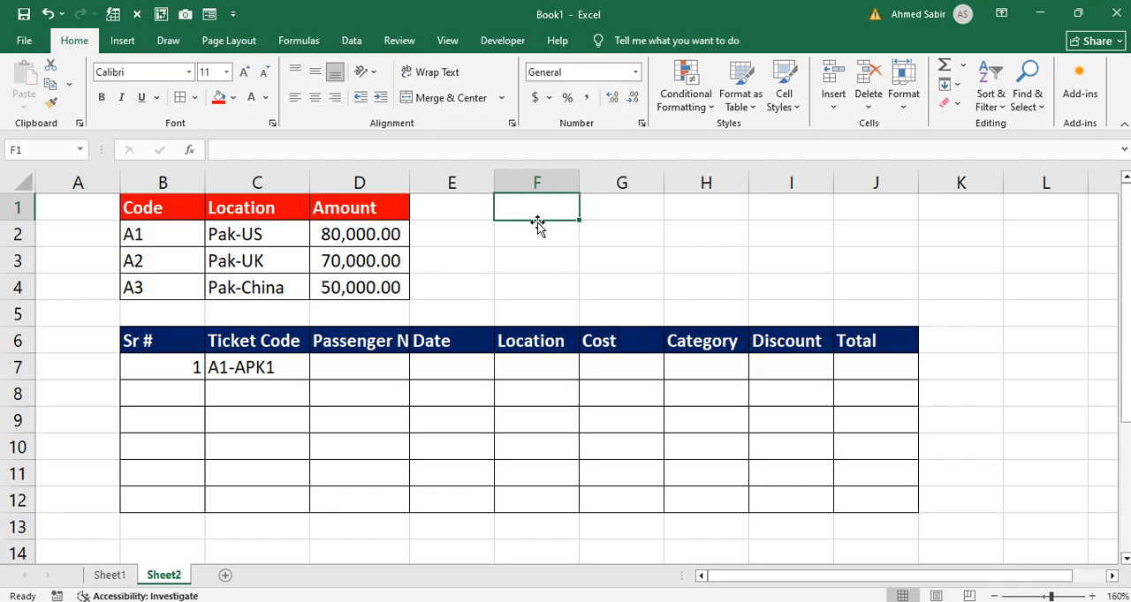
pyautogui.write('A')
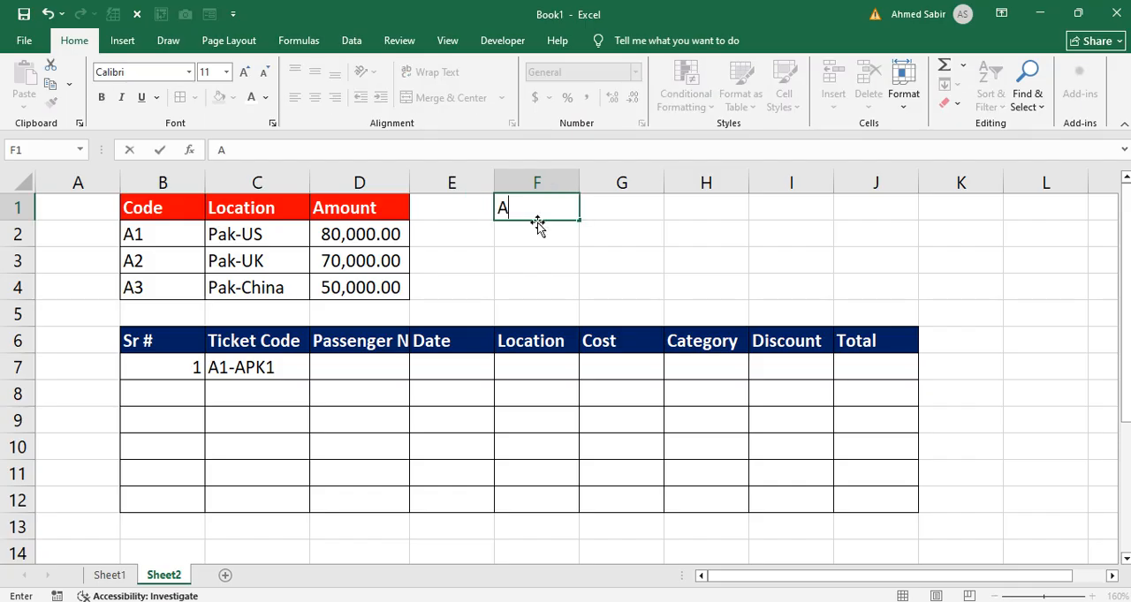
pyautogui.press('Return')
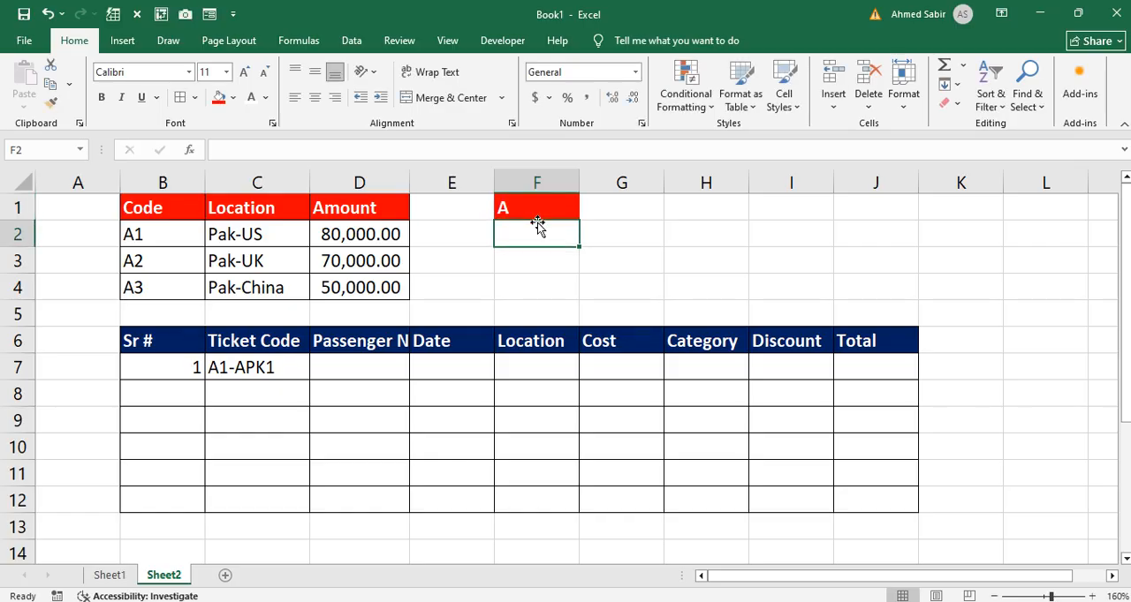
pyautogui.write('B')
pyautogui.press('Return')
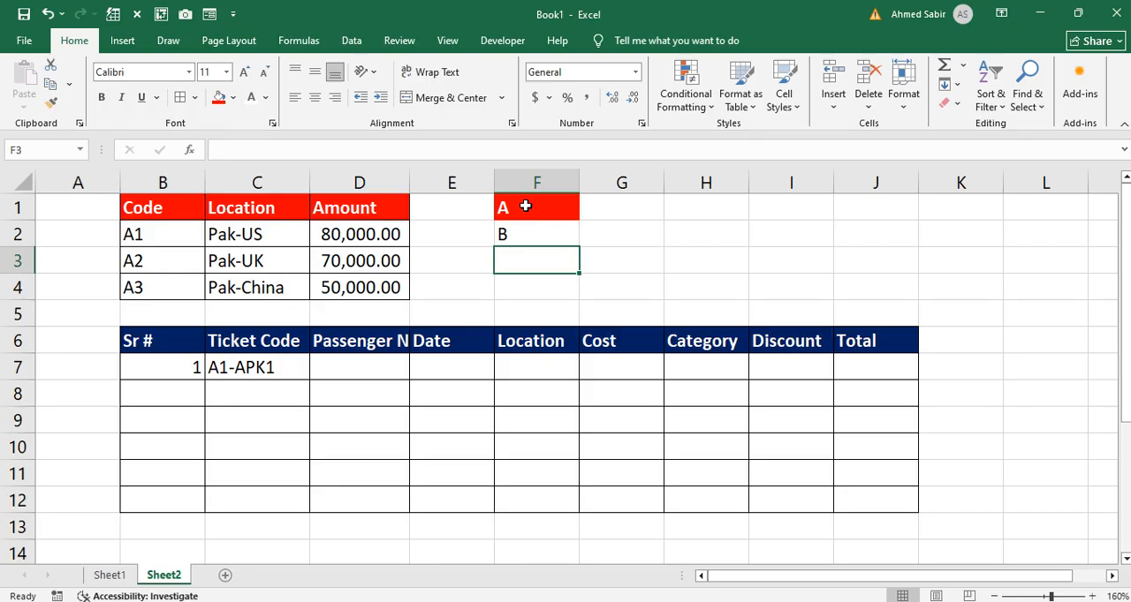
pyautogui.moveTo(550, 212); pyautogui.dragTo(537, 223)
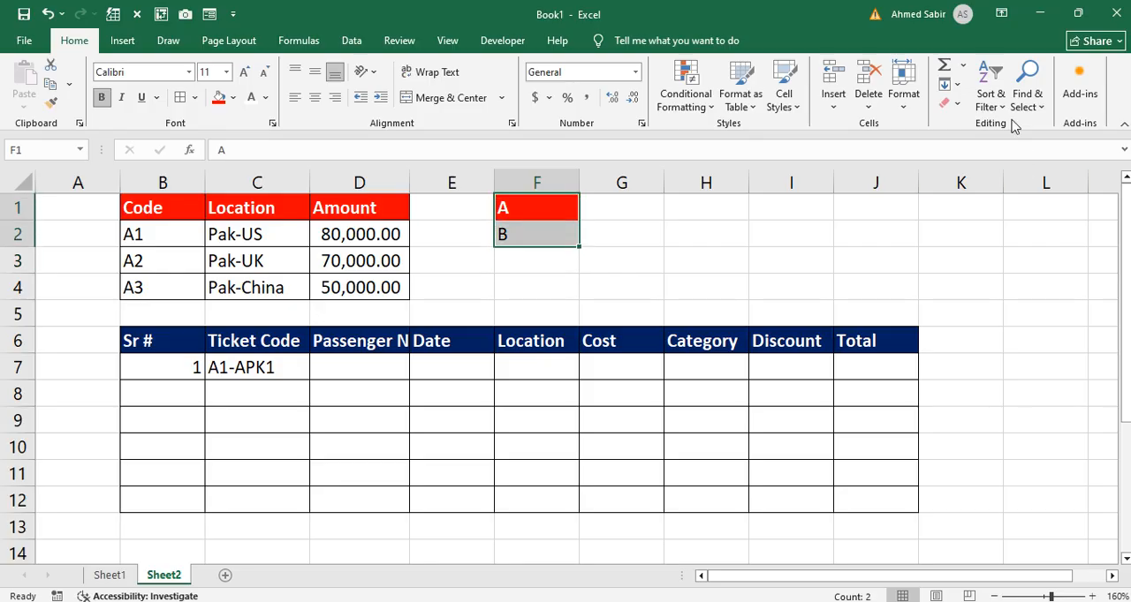
pyautogui.click(945, 102)
pyautogui.click(968, 128)
pyautogui.click(530, 233)
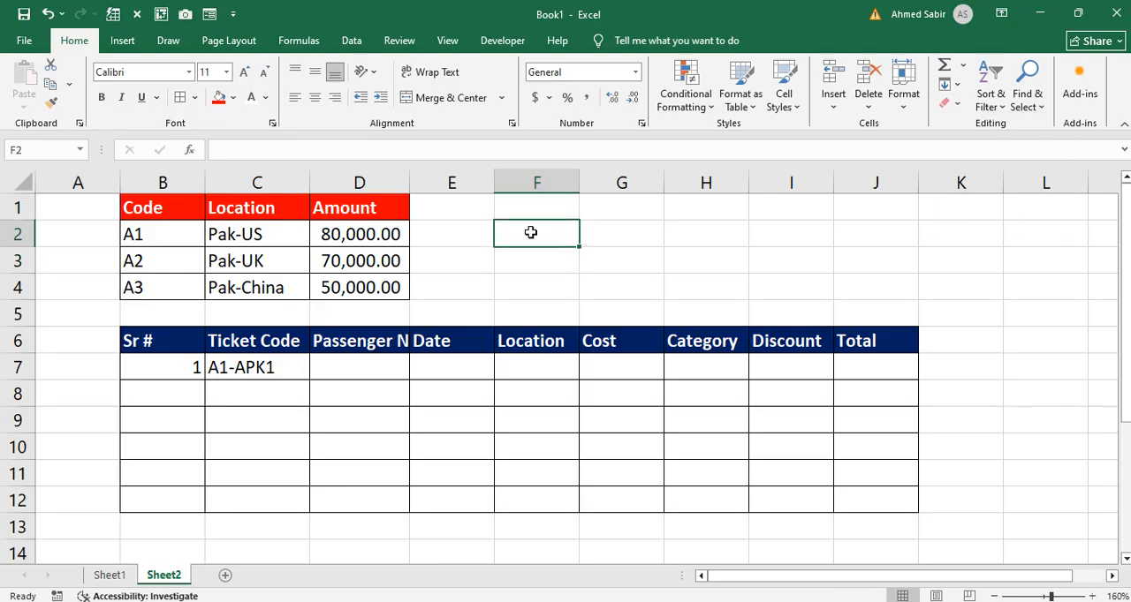
# Step: Enter the category codes "A", "B" and "C" in cells F2 to F4
pyautogui.write('A')
pyautogui.press('Return')
pyautogui.write('B')
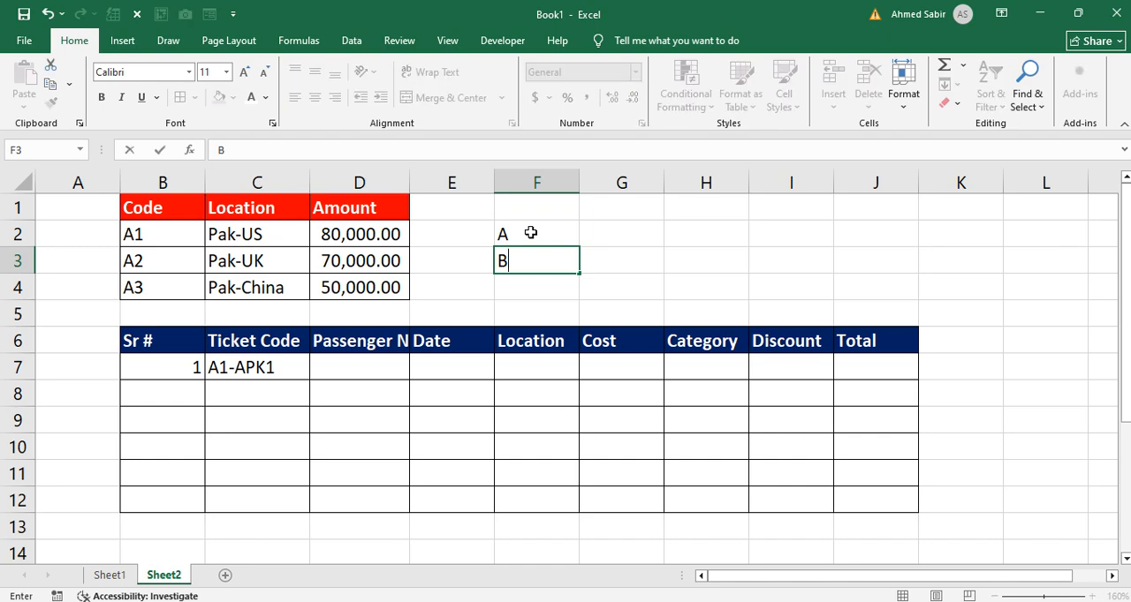
pyautogui.press('Return')
pyautogui.write('C')
pyautogui.press('Return')
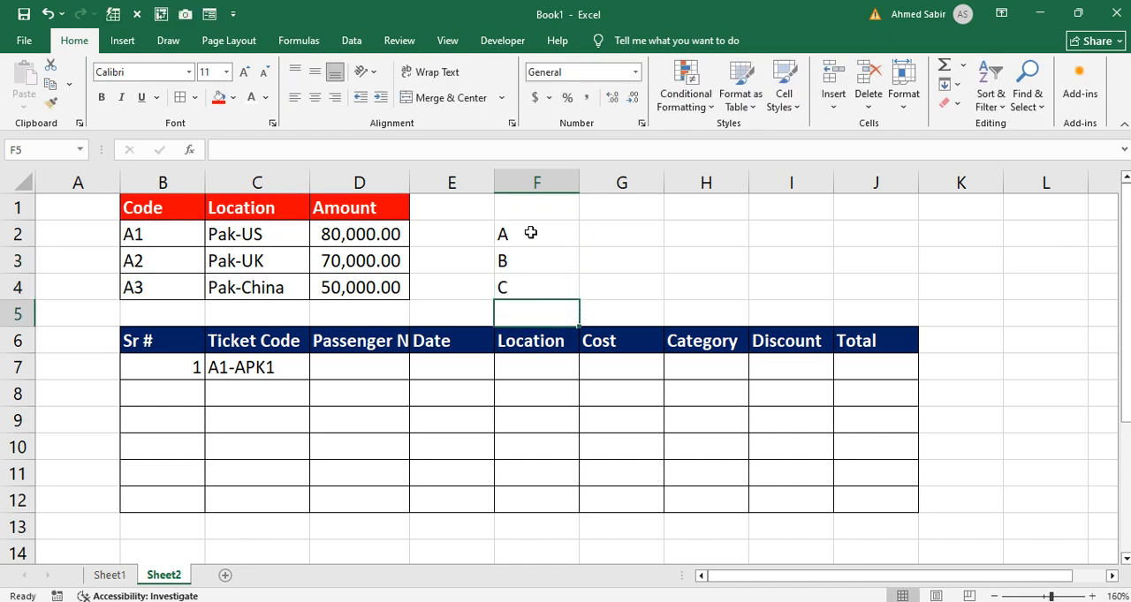
# Step: Enter the category names "A-Class", "Business" and "Standard" in cells G2 to G4
pyautogui.click(632, 232)
pyautogui.write('A-')
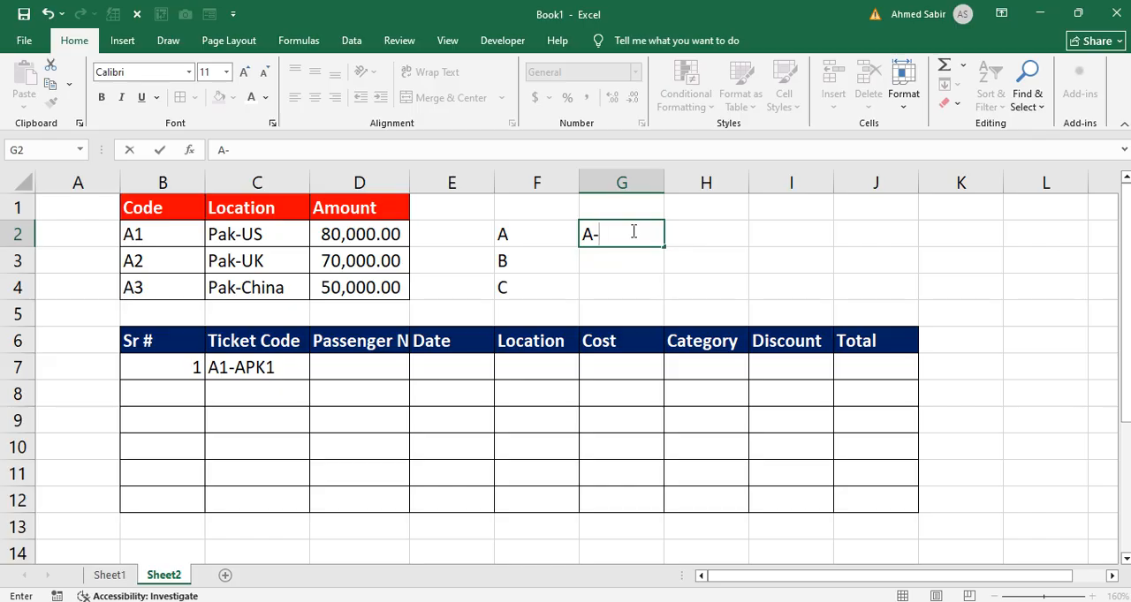
pyautogui.write('Class')
pyautogui.press('Return')
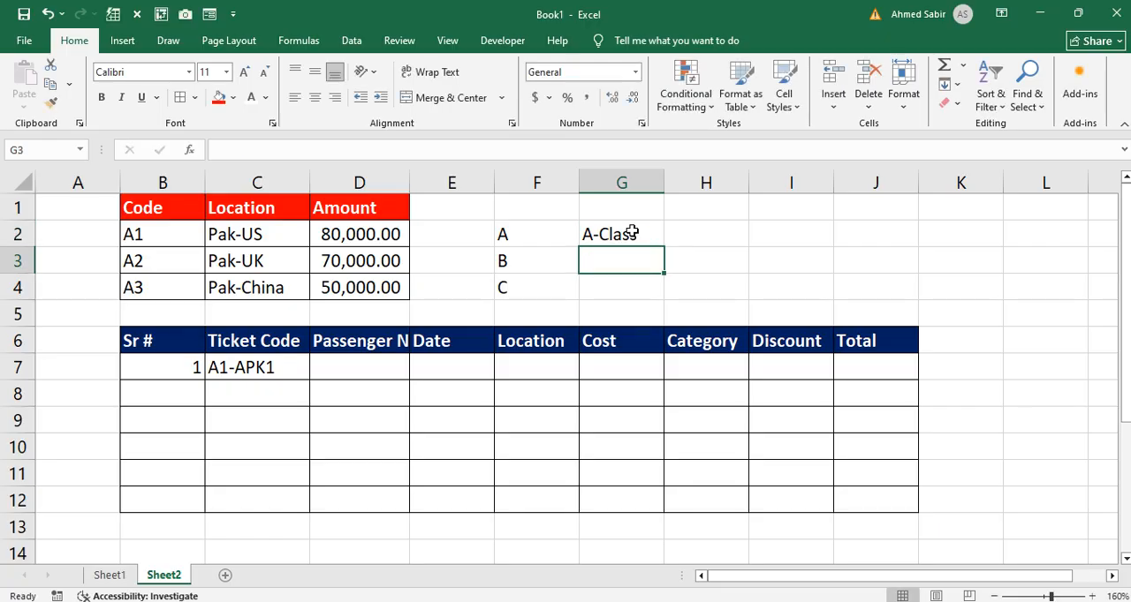
pyautogui.write('Bus')
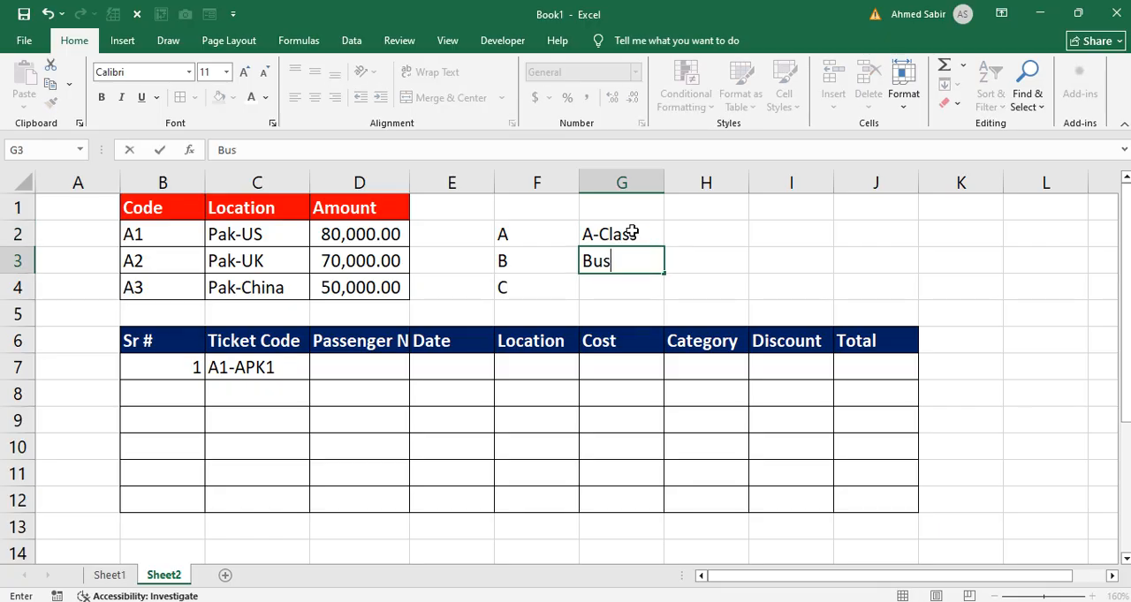
pyautogui.write('iness')
pyautogui.press('Return')
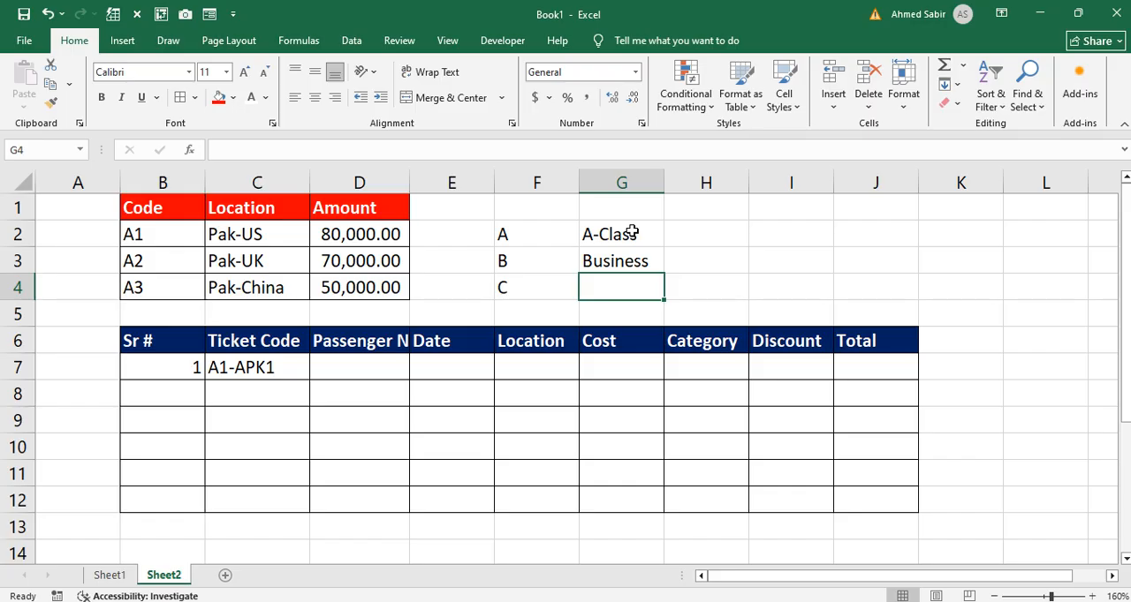
pyautogui.write('Stana')
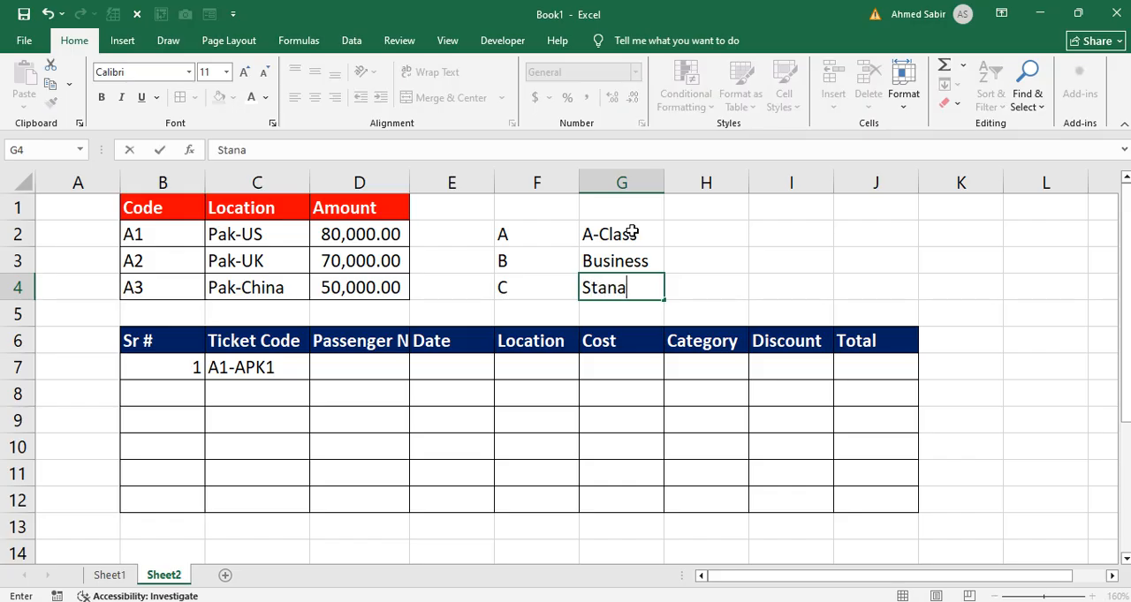
pyautogui.press('BackSpace')
pyautogui.write('dard')
# Step: Enter the rates 12%, 10% and 8% in cells H2 to H4 and apply all borders to F2:H4
pyautogui.click(682, 244)
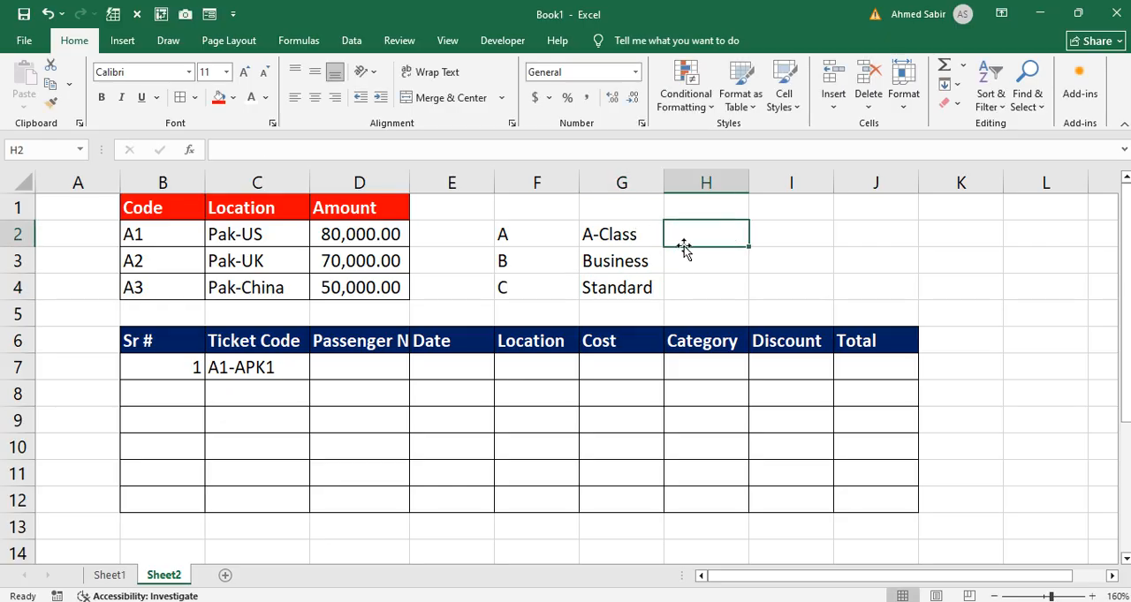
pyautogui.write('12%')
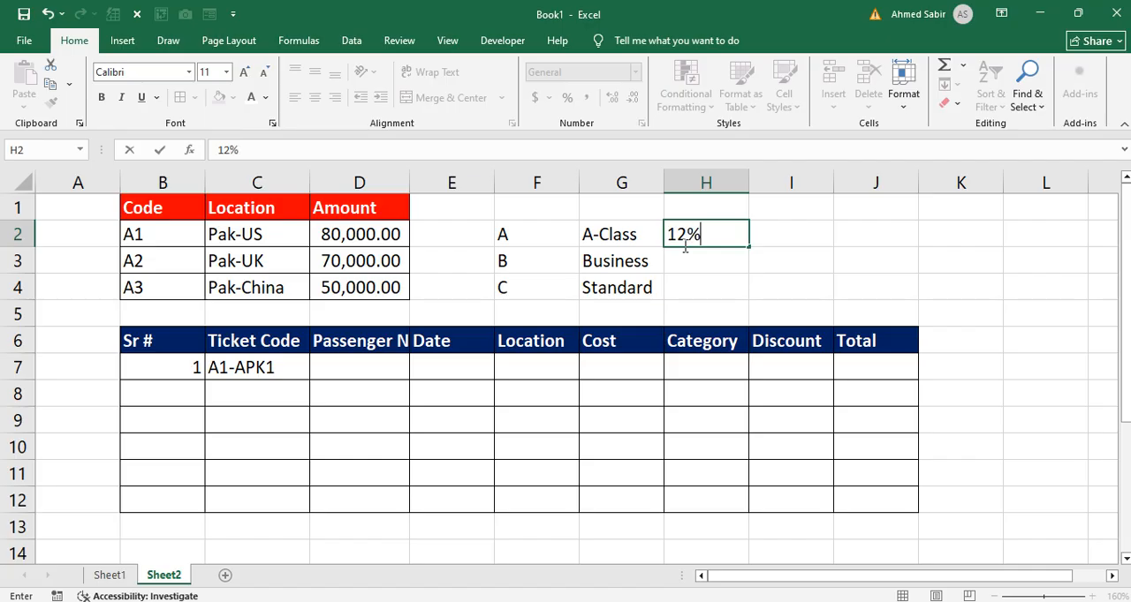
pyautogui.press('Return')
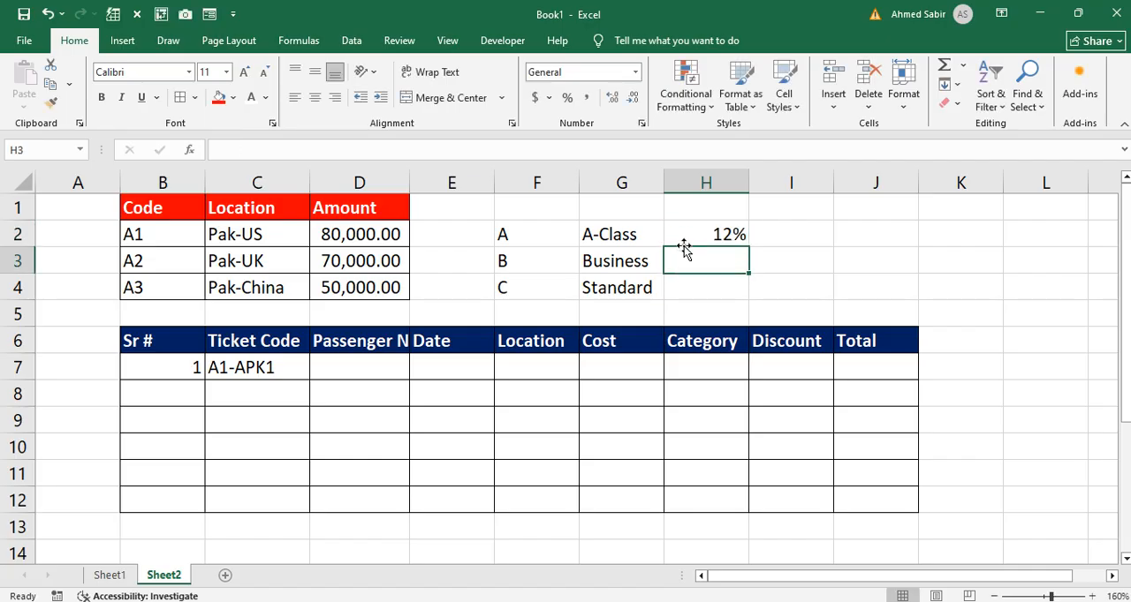
pyautogui.write('10%')
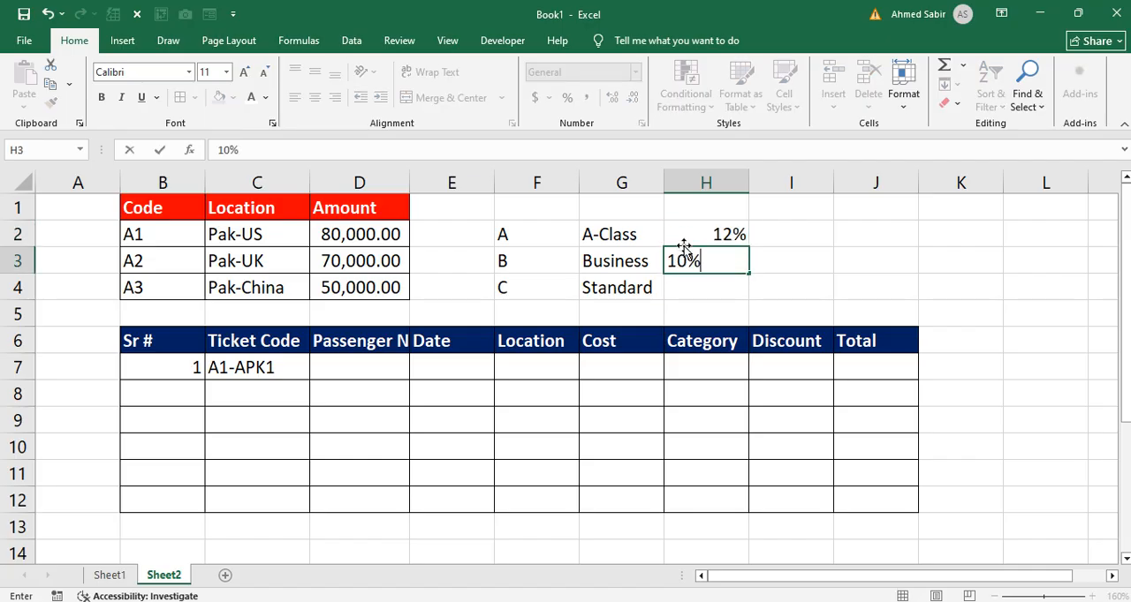
pyautogui.press('Return')
pyautogui.write('8')
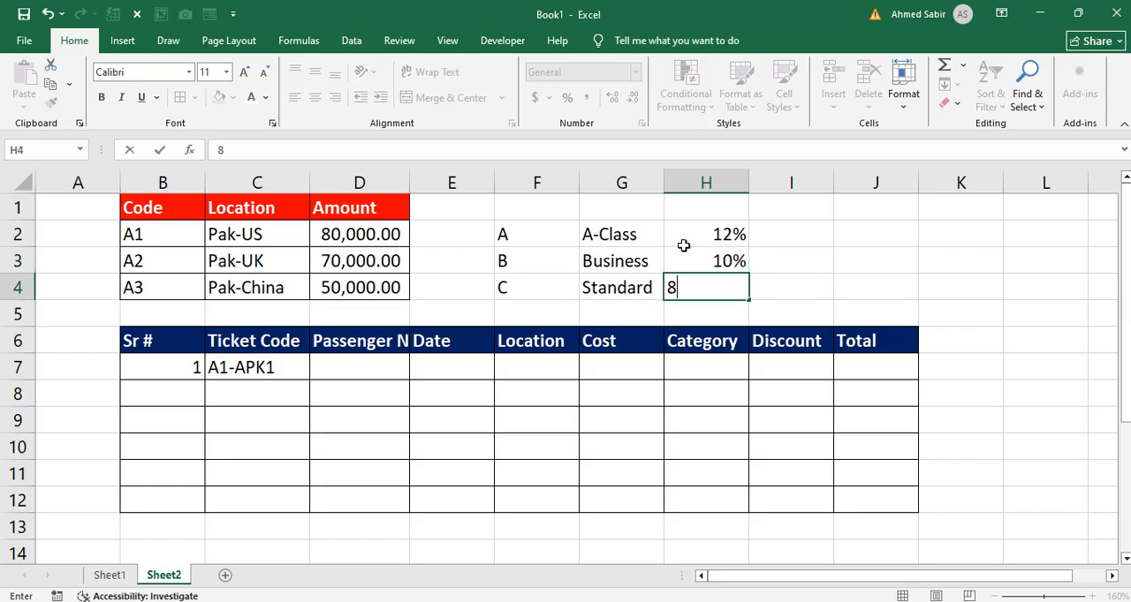
pyautogui.write('%')
pyautogui.press('Return')
pyautogui.moveTo(520, 230)
pyautogui.mouseDown()
pyautogui.moveTo(656, 230)
pyautogui.moveTo(702, 279)
pyautogui.mouseUp()
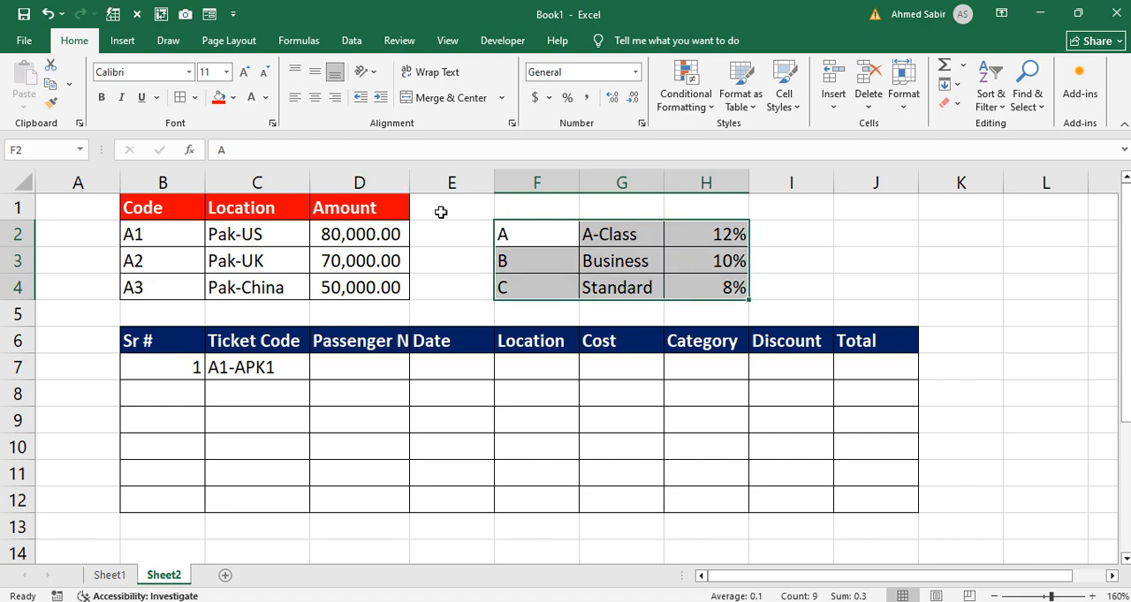
pyautogui.click(785, 252)
# Step: Merge and center F1:H1 as the heading "Category" and format it with red fill and bold white text
pyautogui.moveTo(548, 209); pyautogui.dragTo(698, 209)
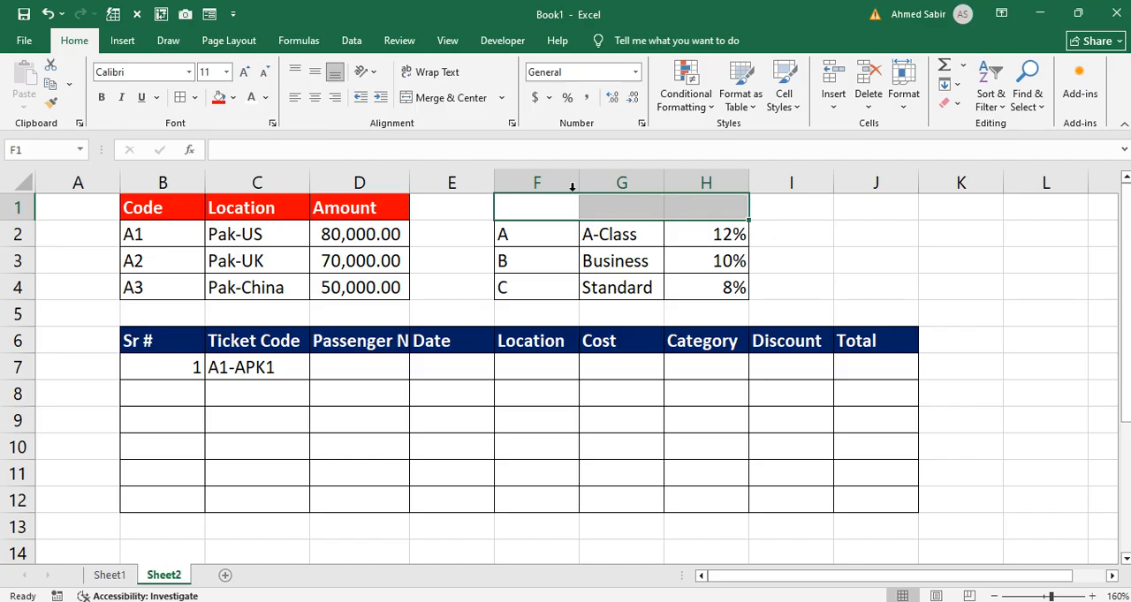
pyautogui.click(408, 96)
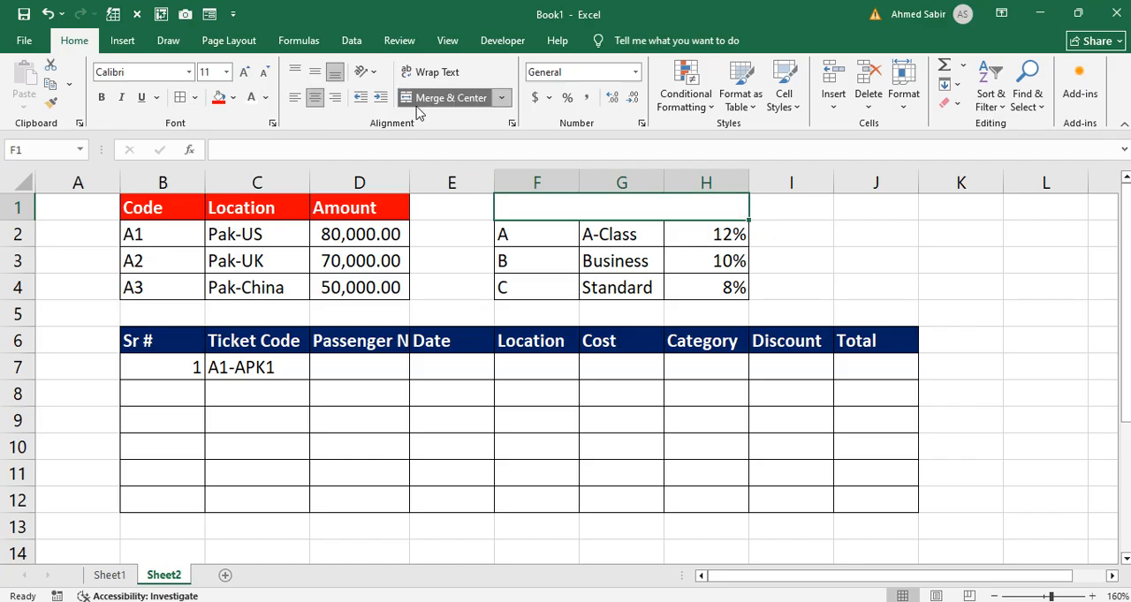
pyautogui.write('Cat')
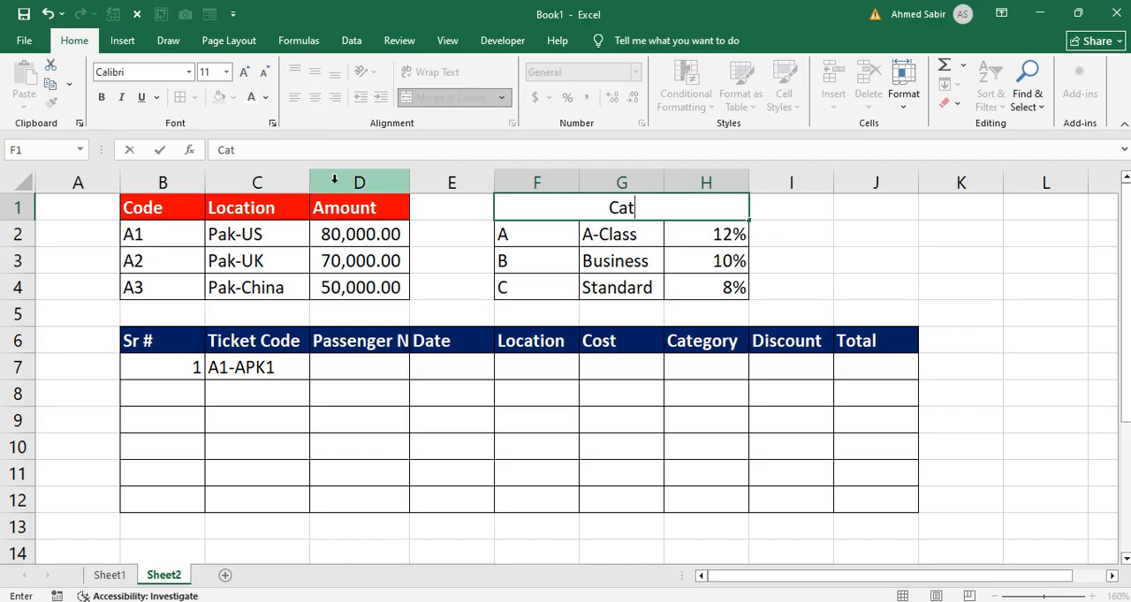
pyautogui.write('ego')
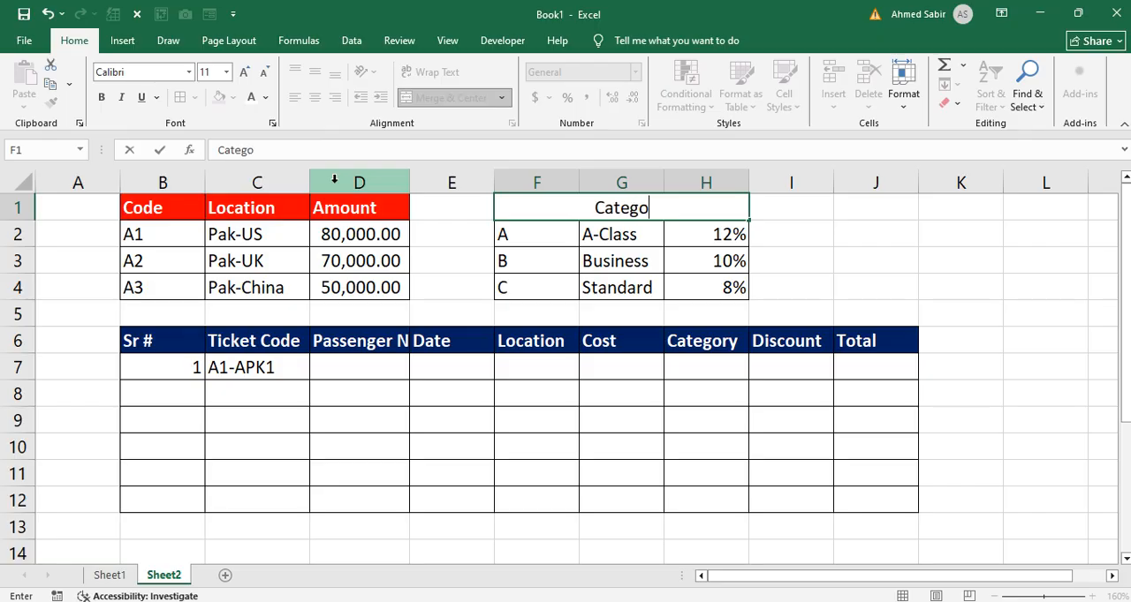
pyautogui.write('ry')
pyautogui.hotkey('ctrl', 'Return')
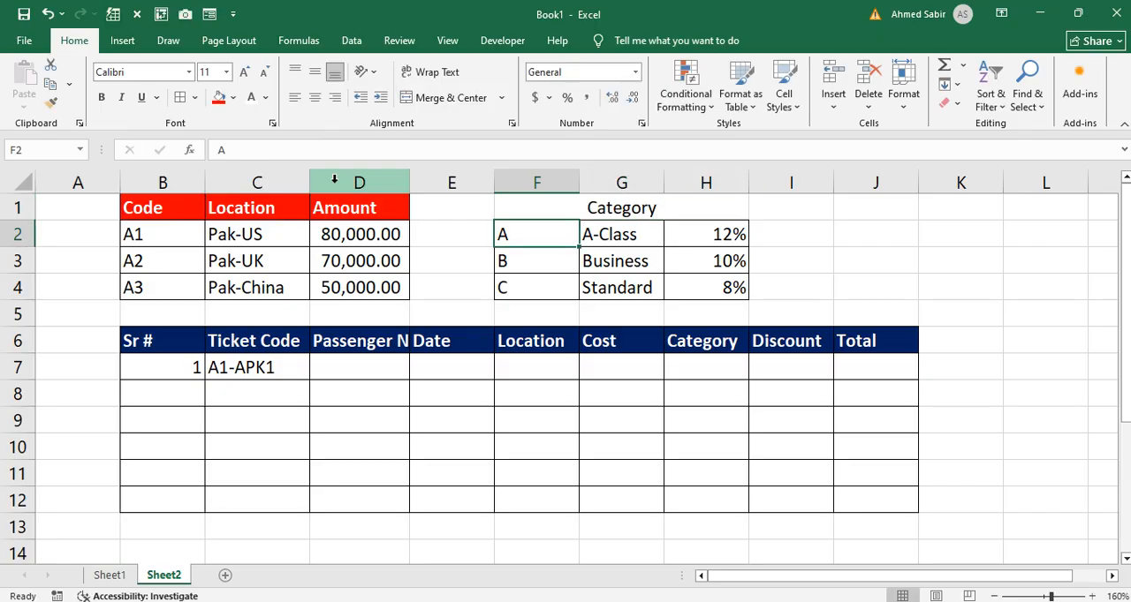
pyautogui.click(218, 97)
pyautogui.click(101, 97)
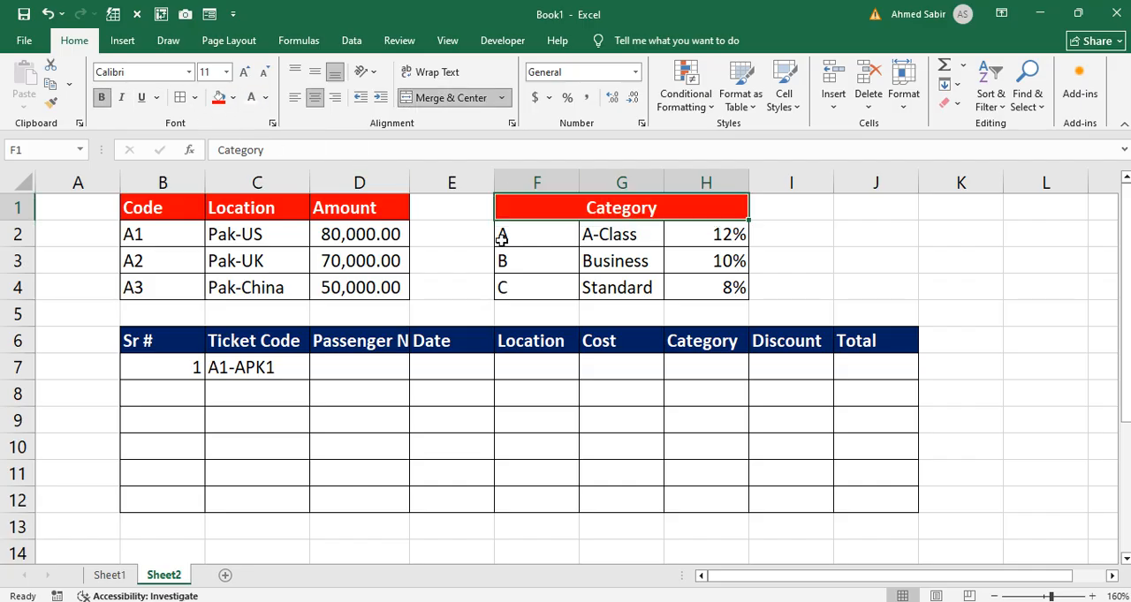
pyautogui.click(475, 422)
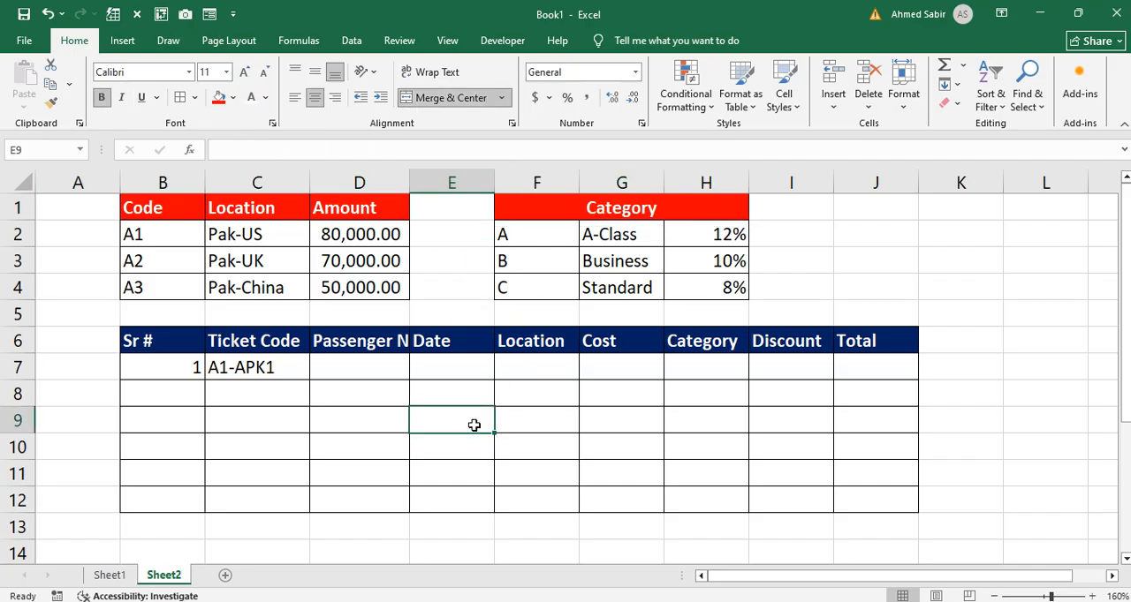
# Step: Autofit column D to its contents and enter the first passenger's name in cell D7
pyautogui.doubleClick(409, 183)
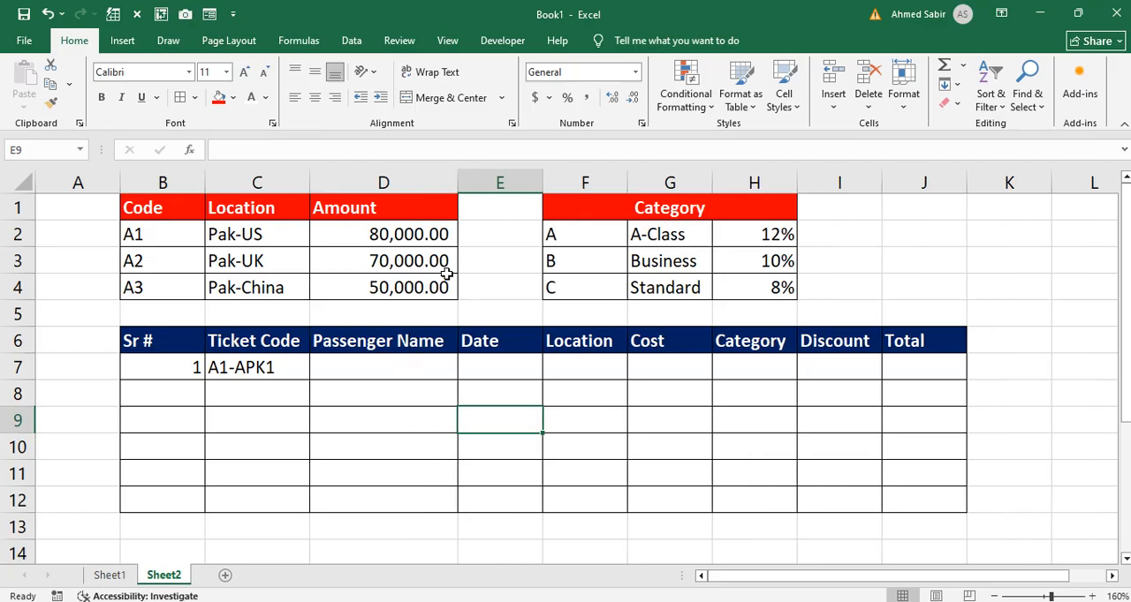
pyautogui.click(413, 372)
pyautogui.write('Salman')
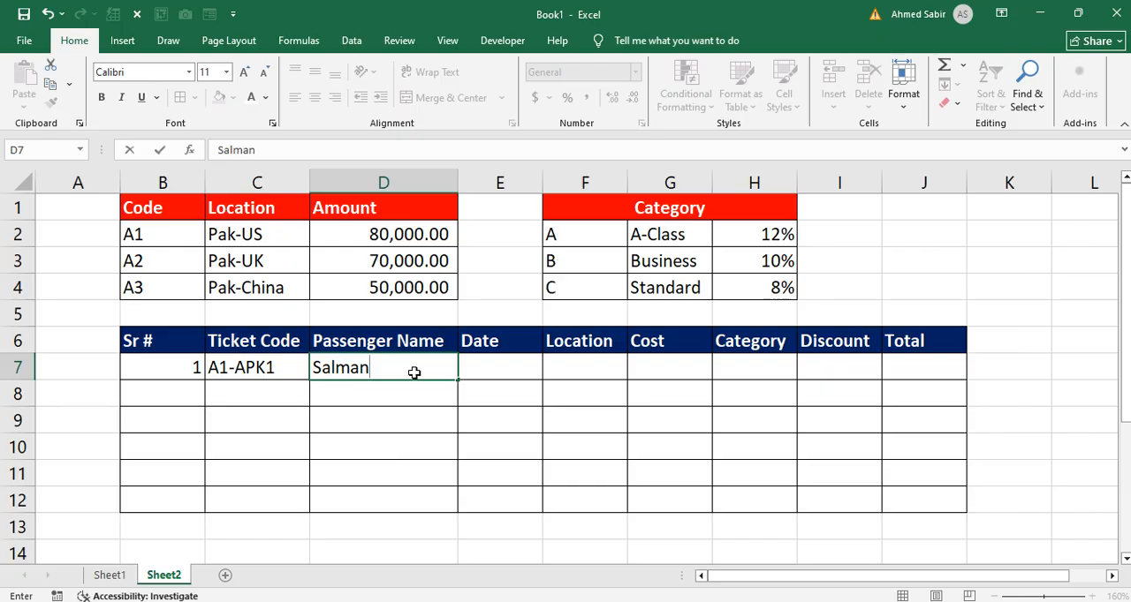
pyautogui.press('Return')
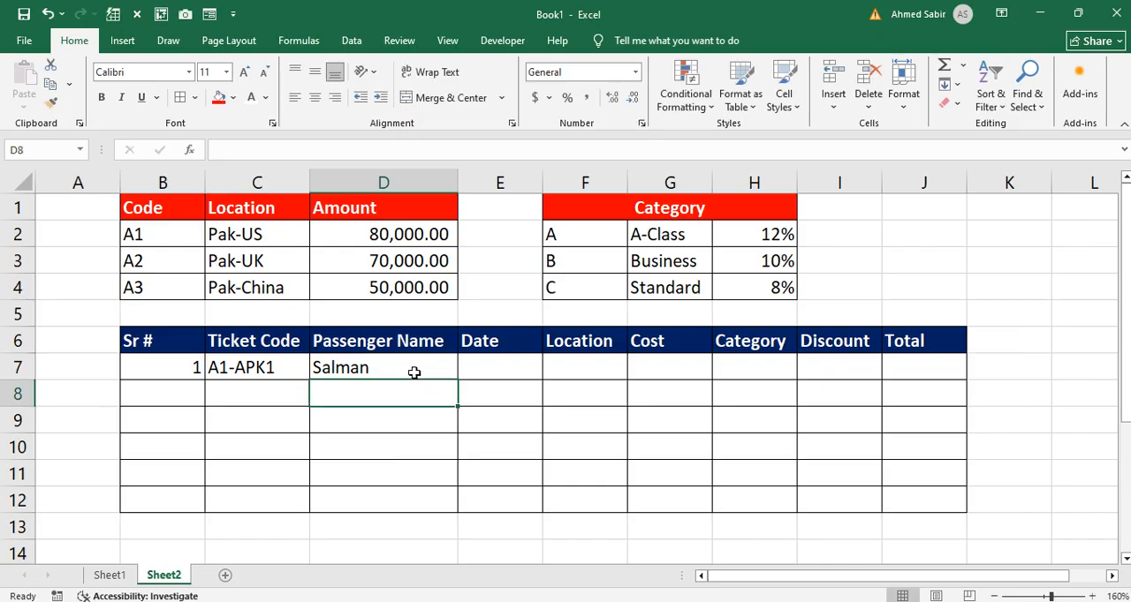
# Step: Enter the date 5-Apr-2026 for the first ticket in cell E7
pyautogui.click(482, 367)
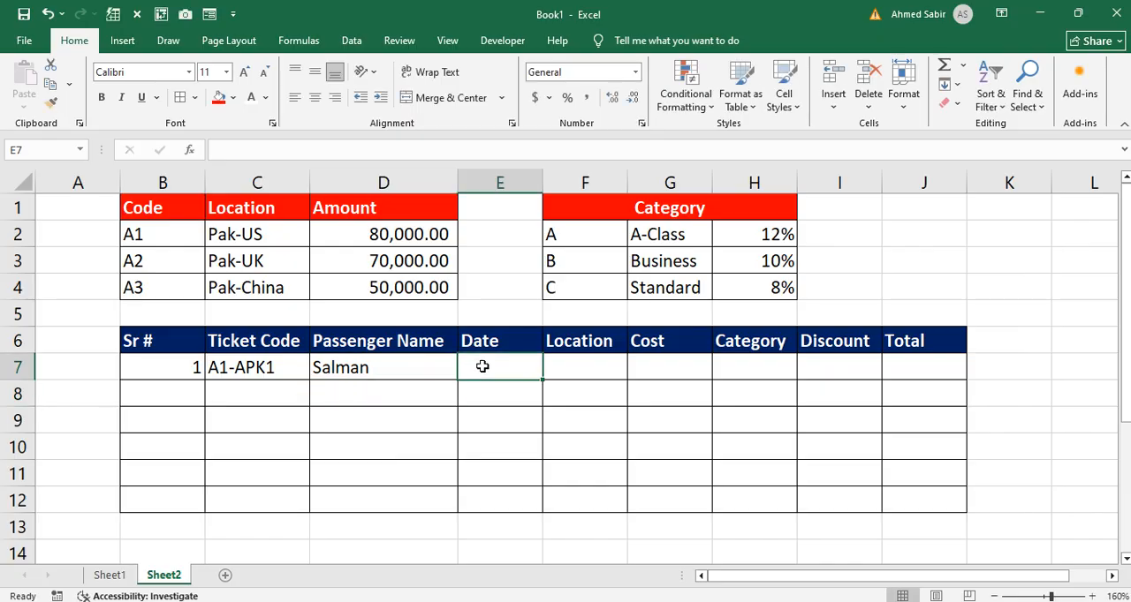
pyautogui.write('5-Ap')
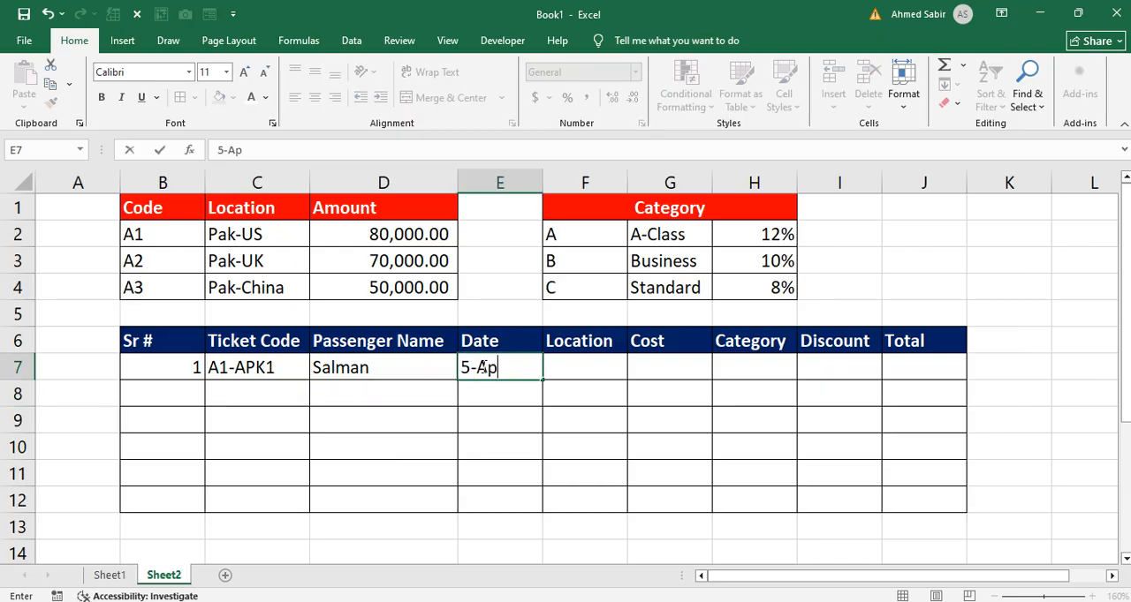
pyautogui.write('r-2026')
pyautogui.press('Return')
# Step: Examine how the ticket code in C7 relates to the lookup codes in B2:B4 and the letter after its hyphen
pyautogui.click(595, 369)
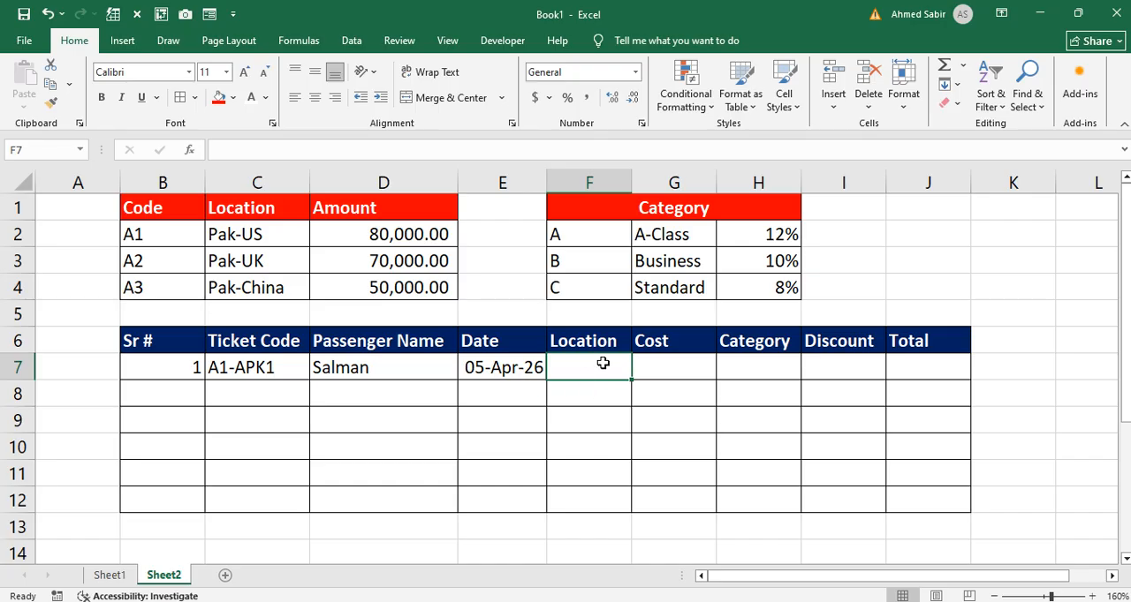
pyautogui.click(274, 367)
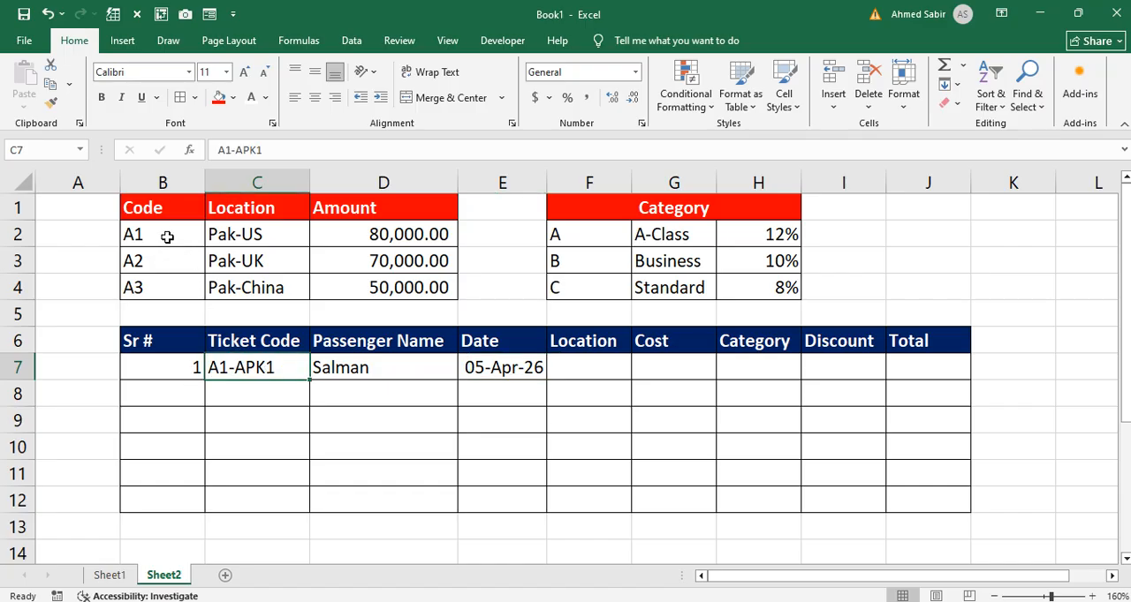
pyautogui.moveTo(155, 228); pyautogui.dragTo(157, 282)
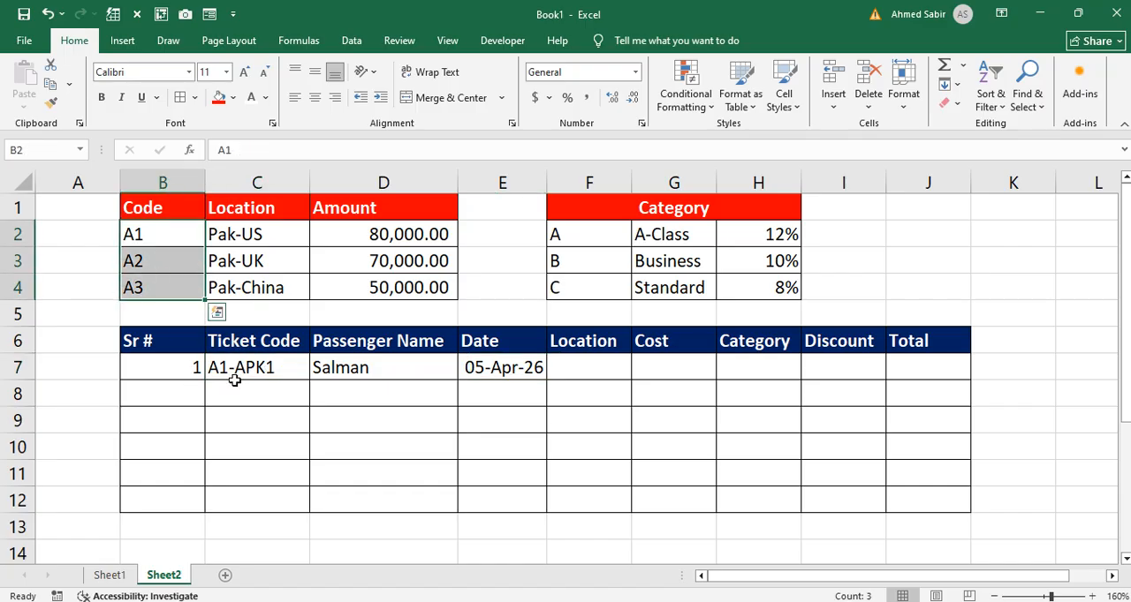
pyautogui.click(234, 378)
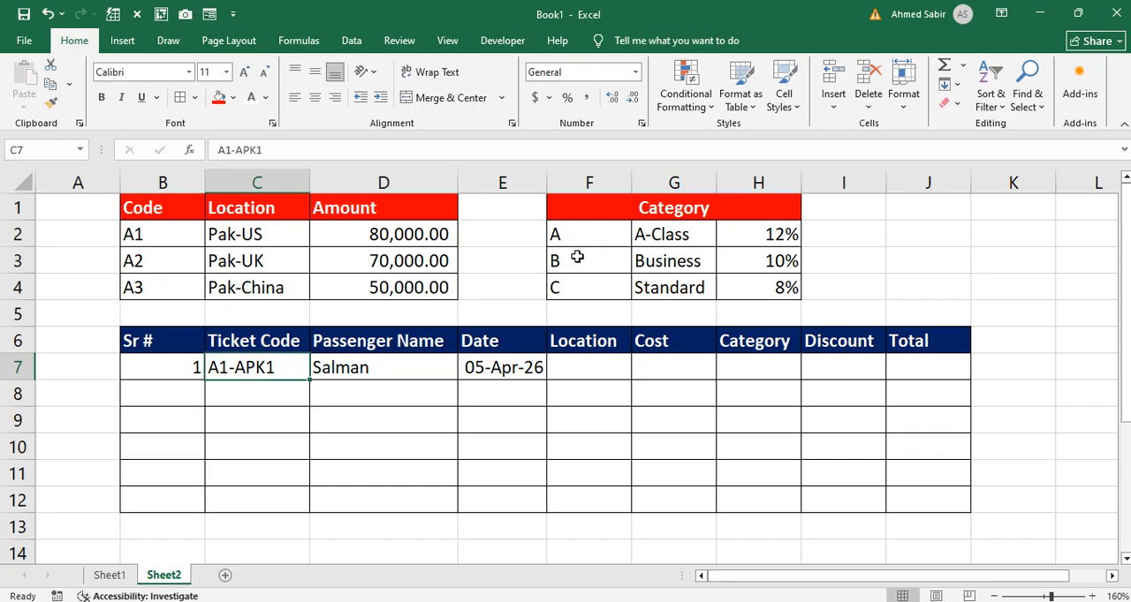
pyautogui.doubleClick(242, 373)
pyautogui.moveTo(235, 371); pyautogui.dragTo(248, 372)
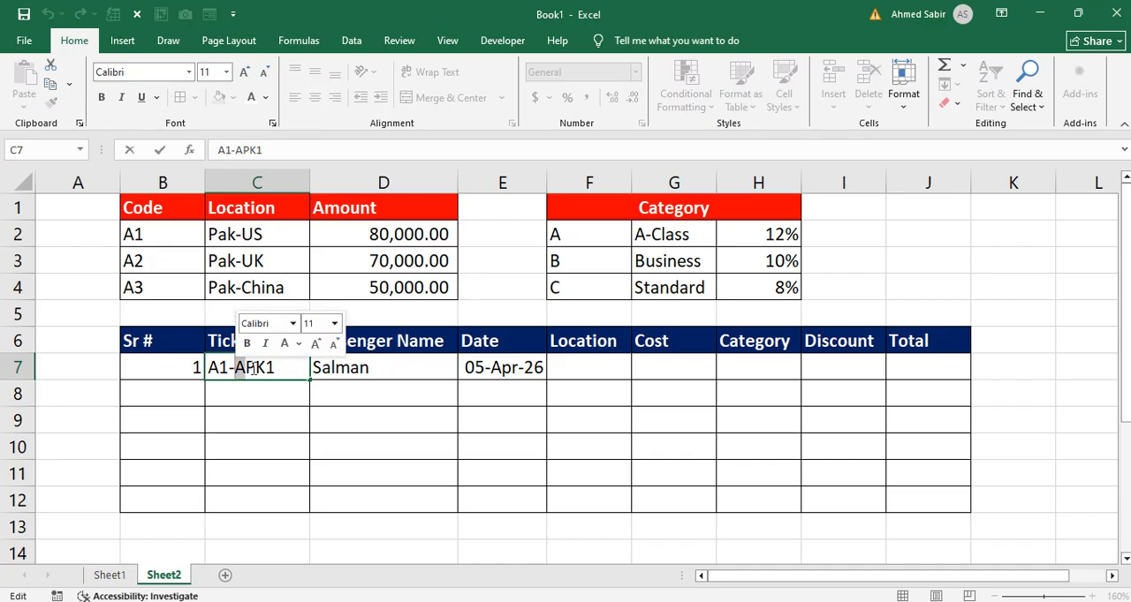
pyautogui.write('A')
pyautogui.press('Return')
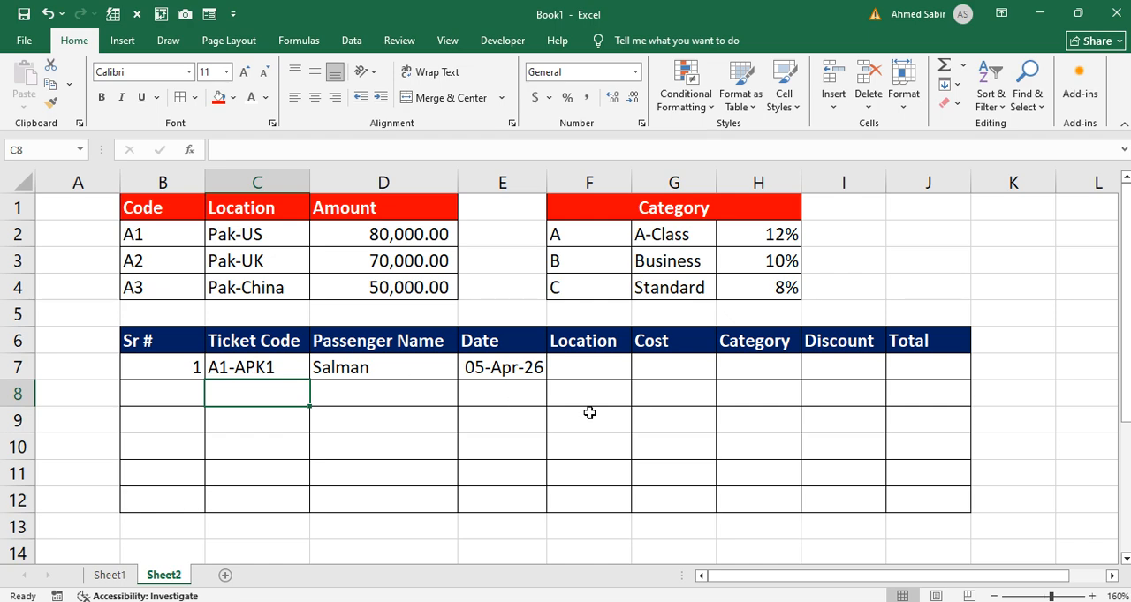
# Step: Begin a VLOOKUP formula in cell F7 with LEFT(C7,2) as its lookup value
pyautogui.click(629, 370)
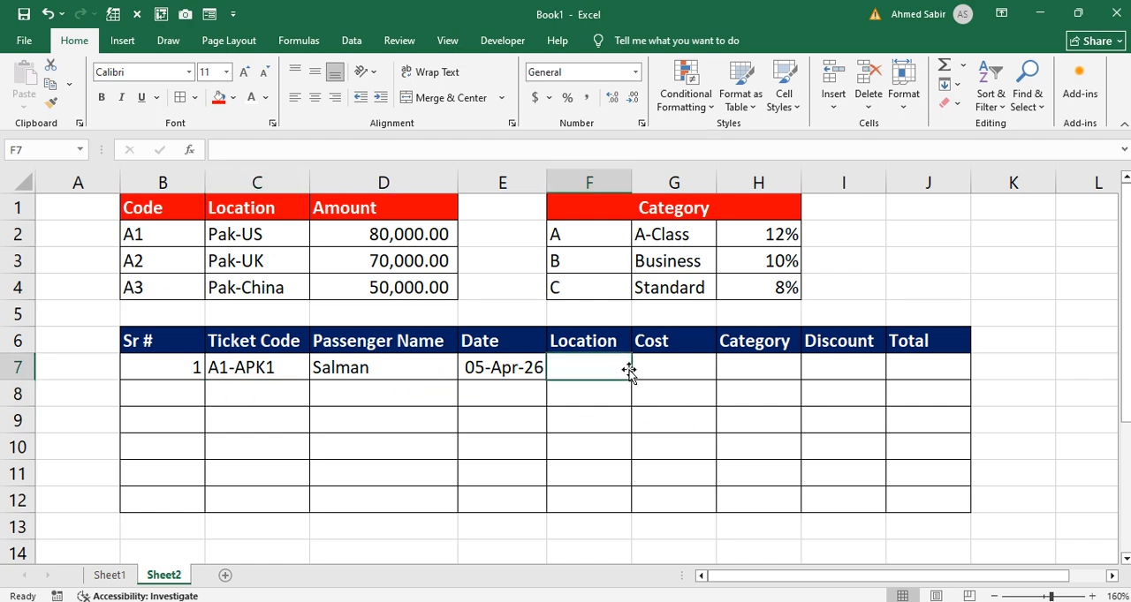
pyautogui.write('=vlo')
pyautogui.press('Tab')
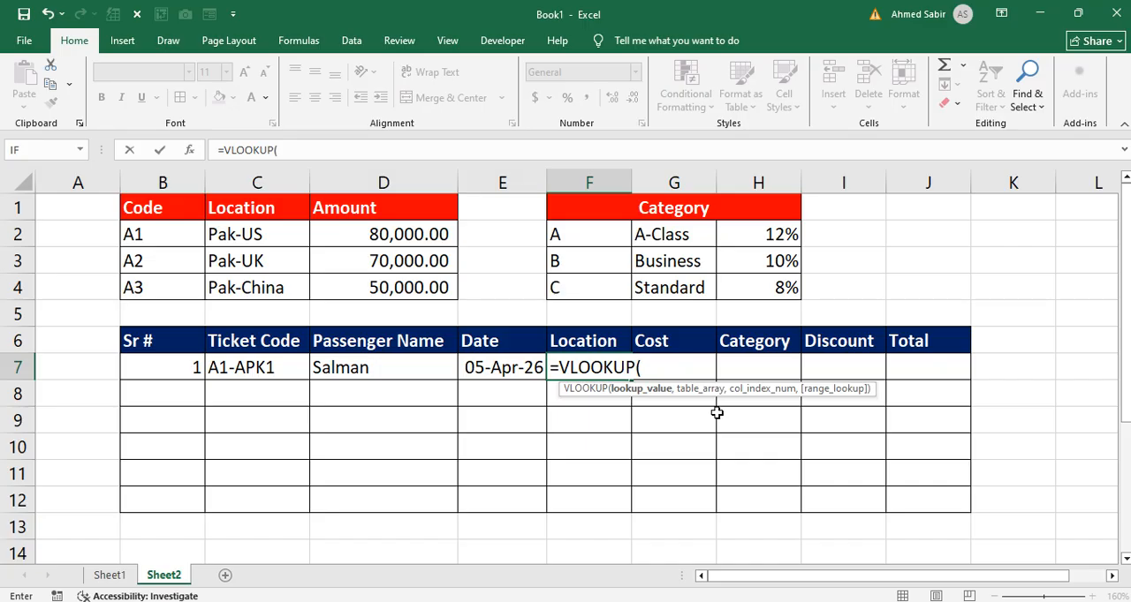
pyautogui.write('left')
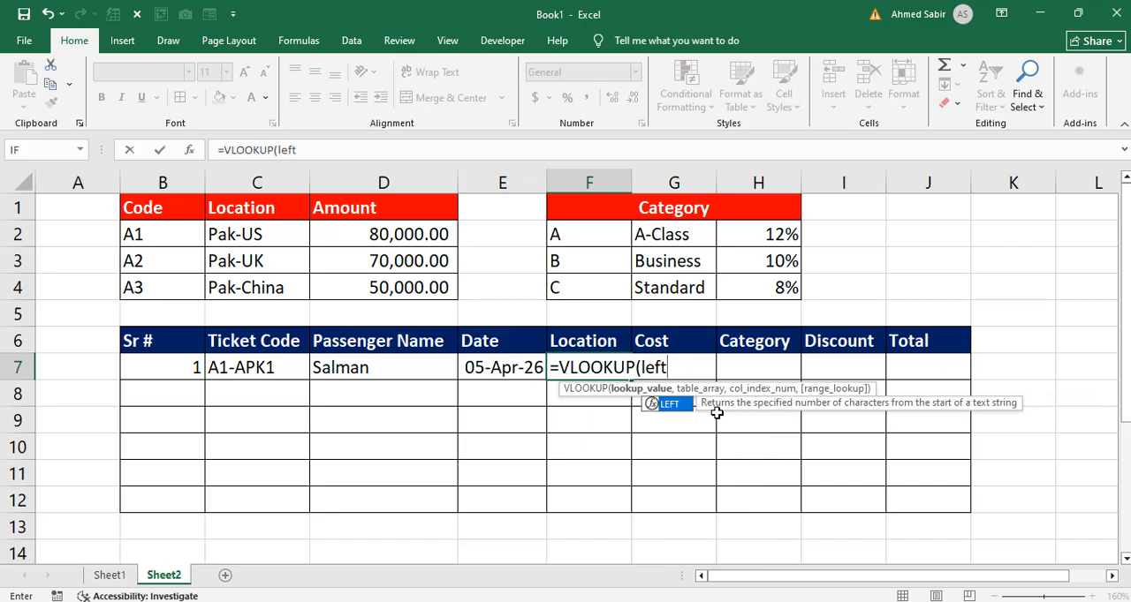
pyautogui.press('Tab')
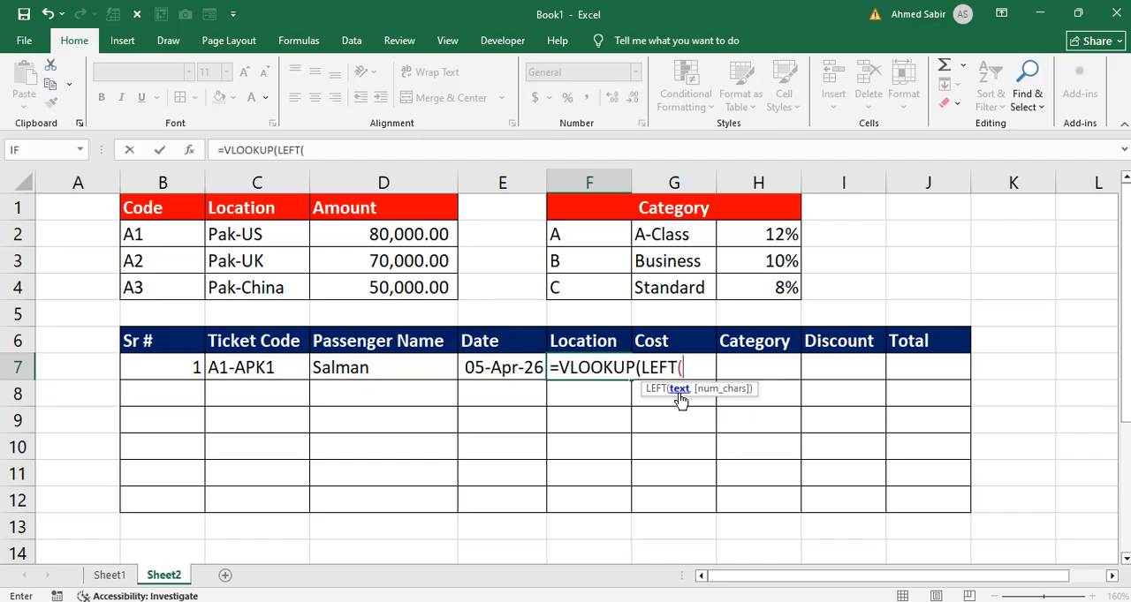
pyautogui.click(294, 367)
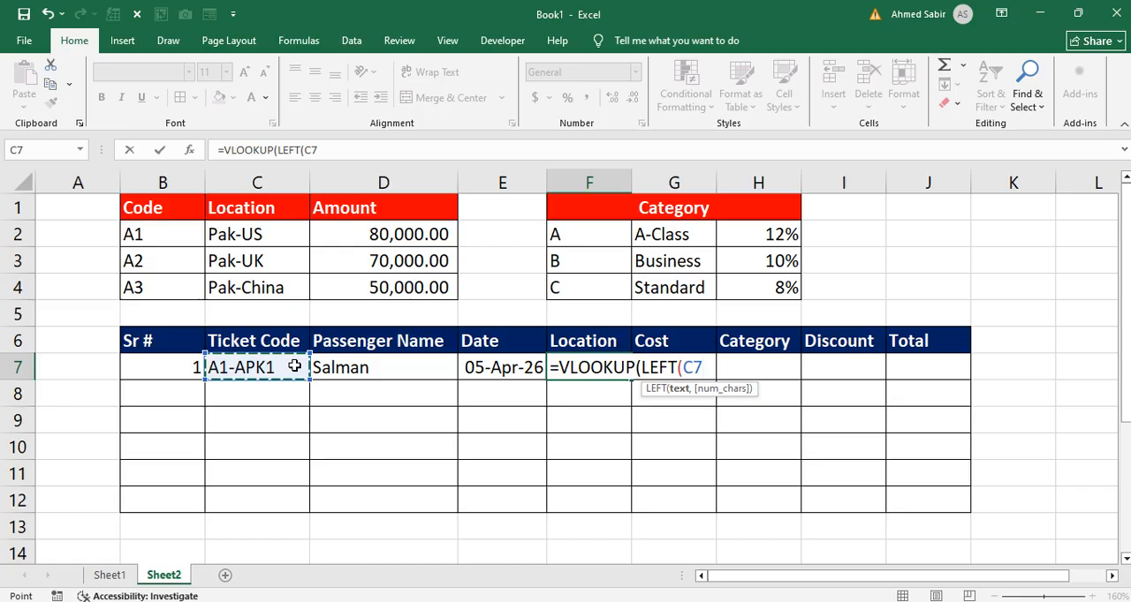
pyautogui.write(',')
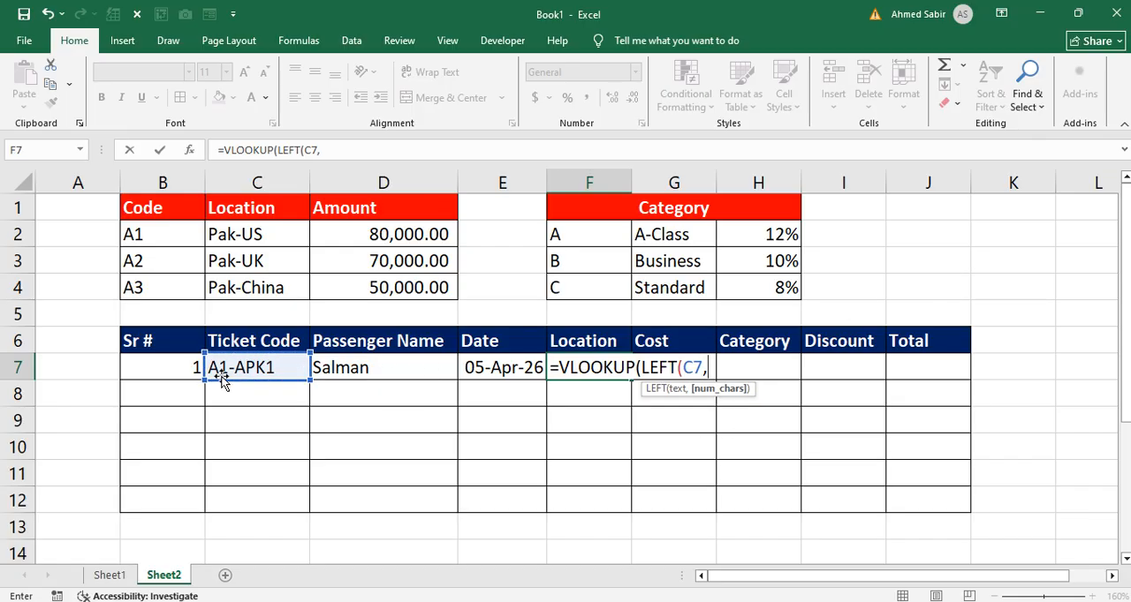
pyautogui.write('2')
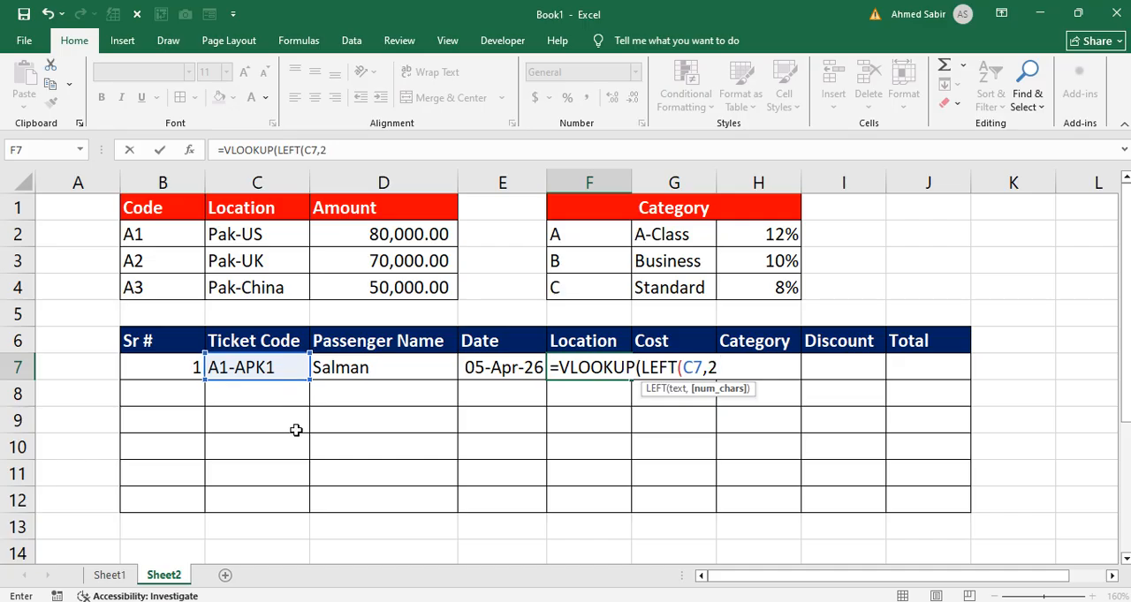
pyautogui.write(')')
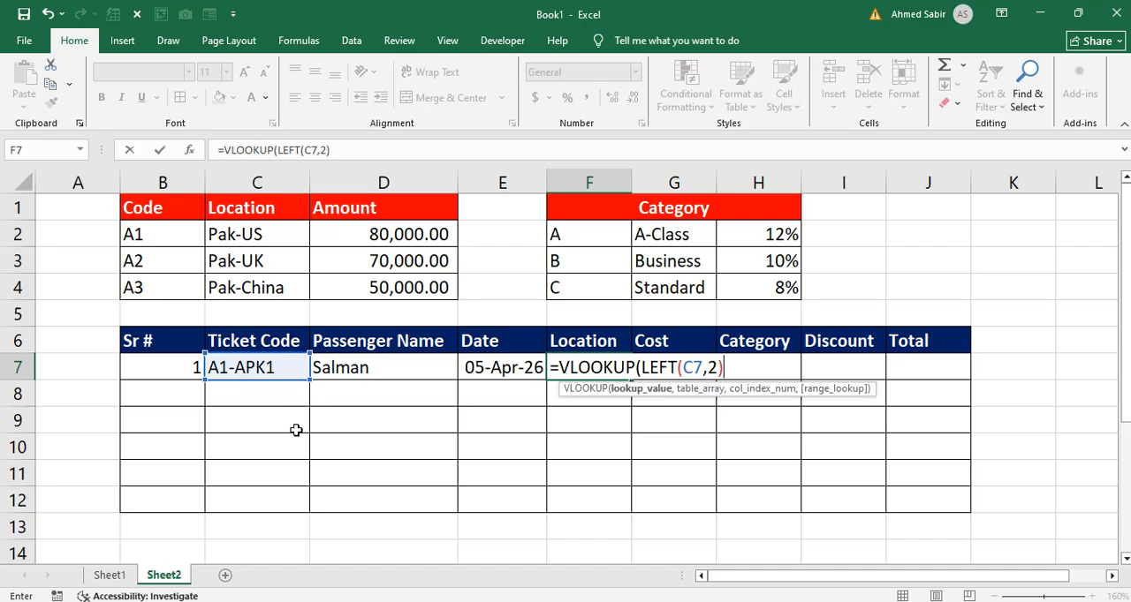
pyautogui.write(',')
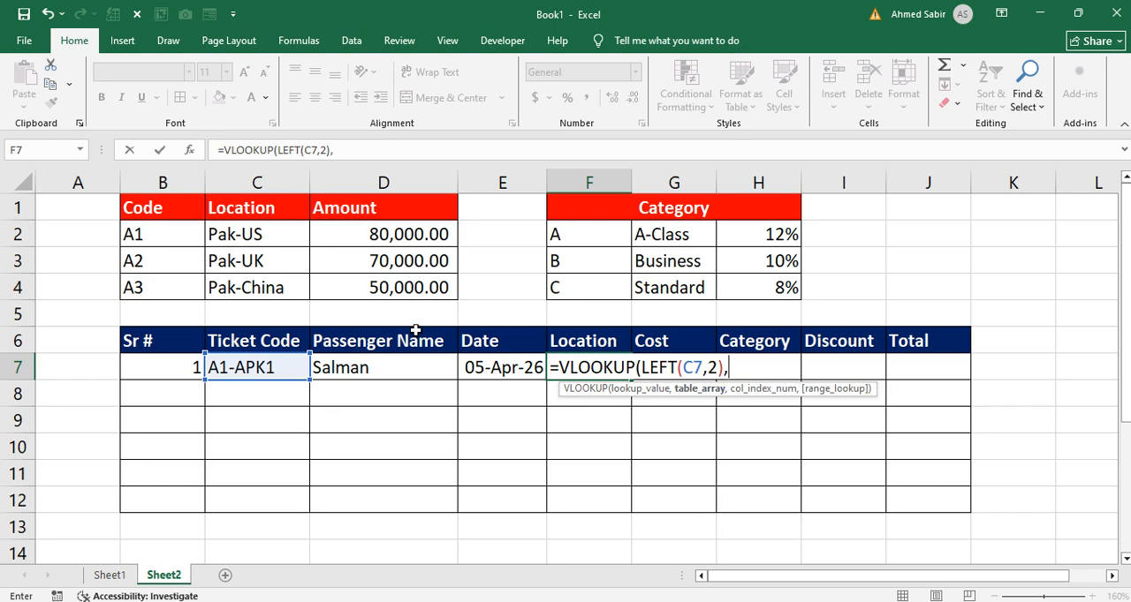
# Step: Complete the F7 formula with the absolute table range $B$1:$D$4, column index 2 and 0 for an exact match
pyautogui.moveTo(156, 208); pyautogui.dragTo(421, 278)
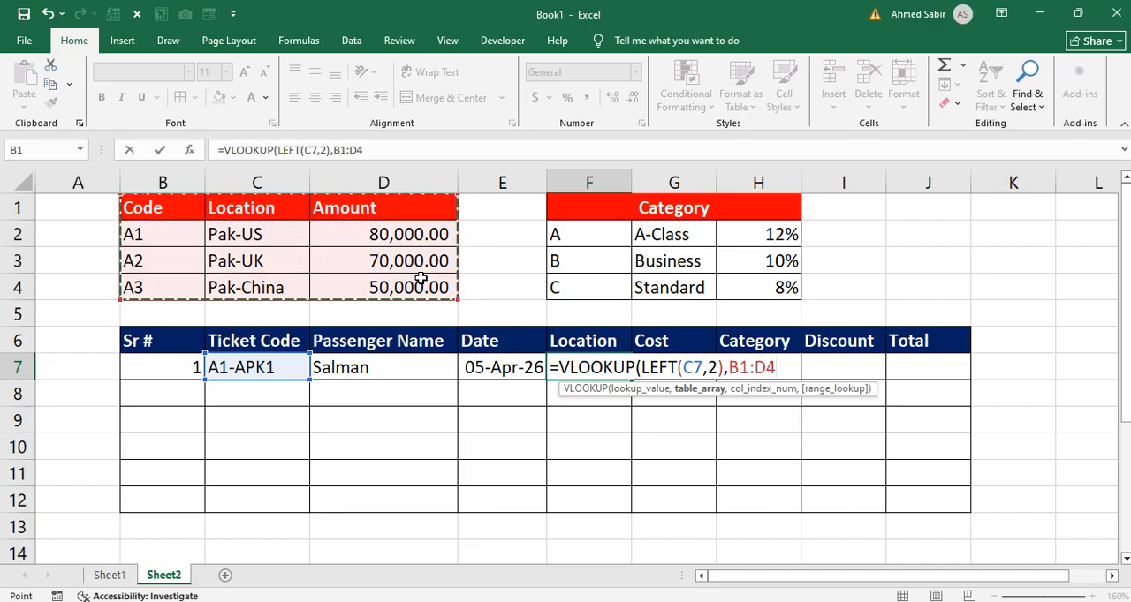
pyautogui.press('F4')
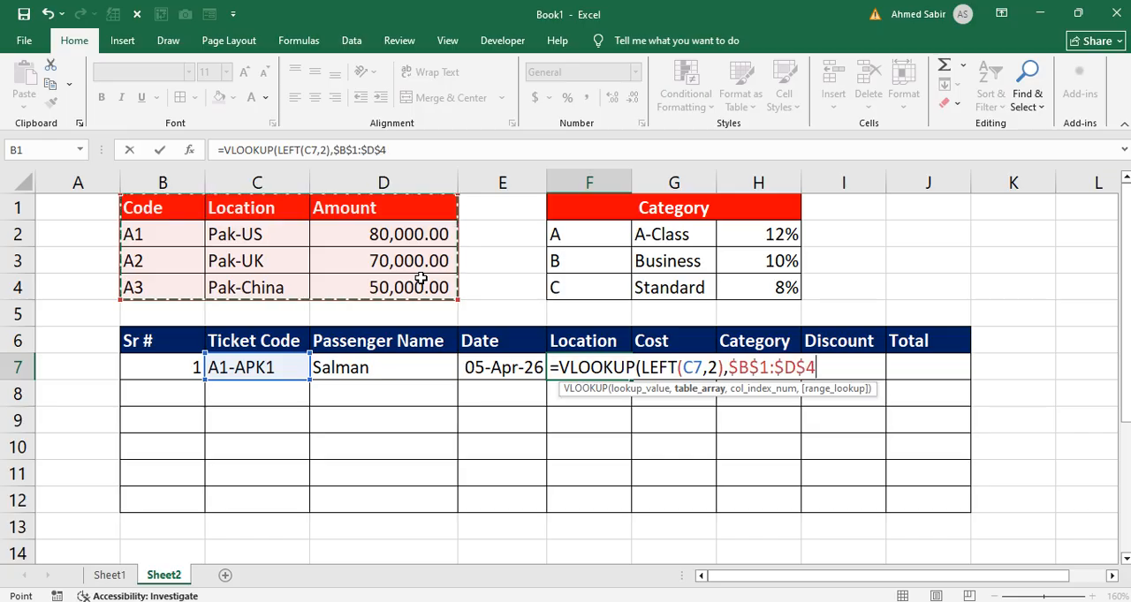
pyautogui.write(',')
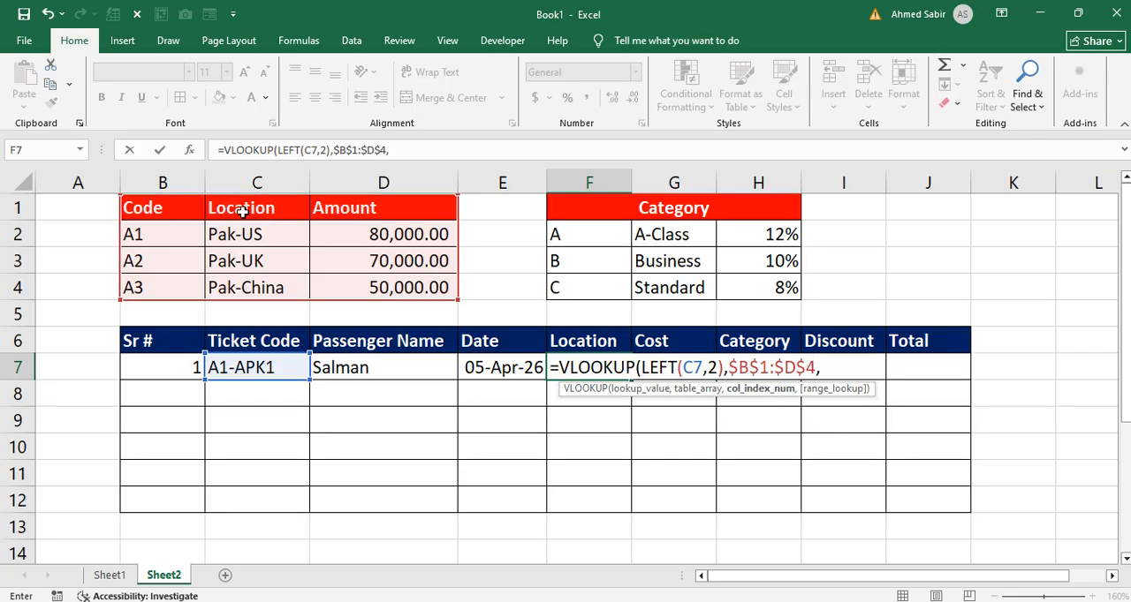
pyautogui.write('2,0')
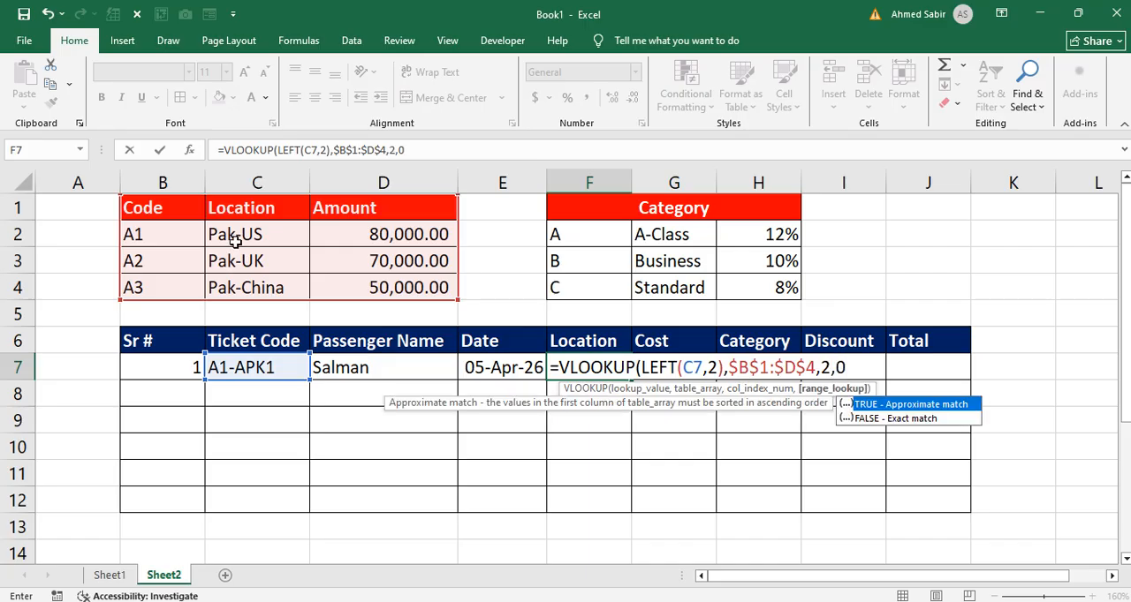
pyautogui.write(')')
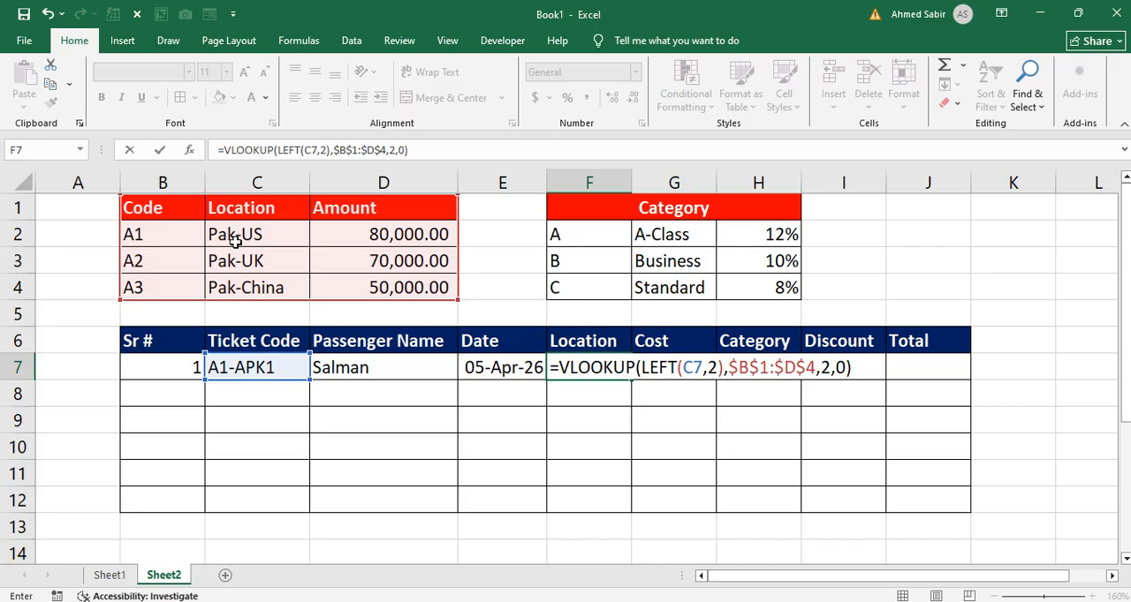
pyautogui.press('Return')
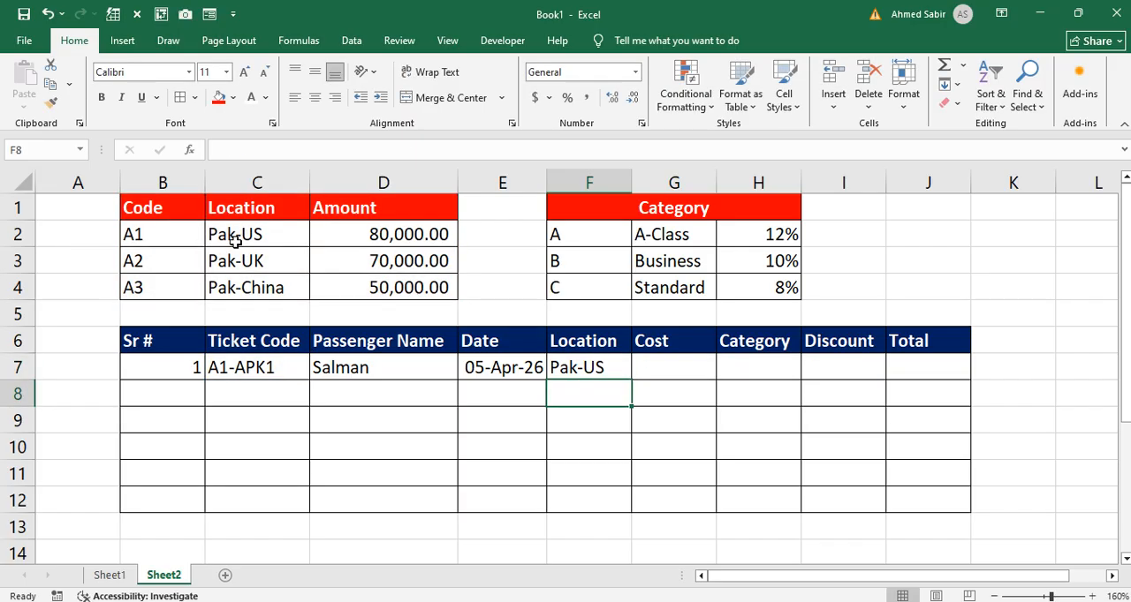
# Step: Test the Location lookup by changing the ticket code in C7 to A2-APK1
pyautogui.click(230, 371)
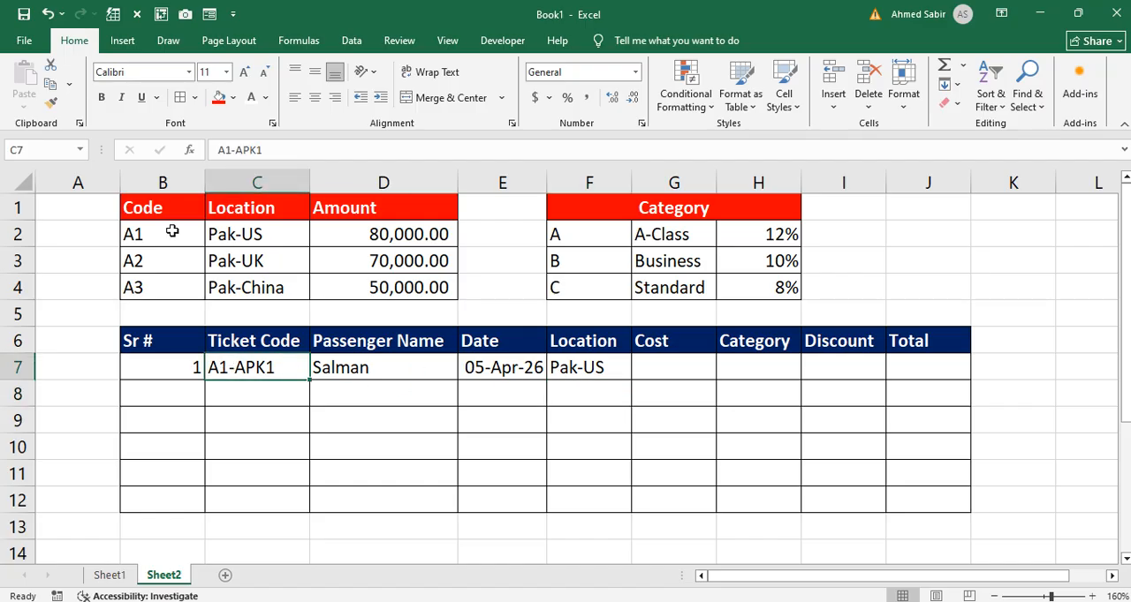
pyautogui.moveTo(167, 232); pyautogui.dragTo(247, 230)
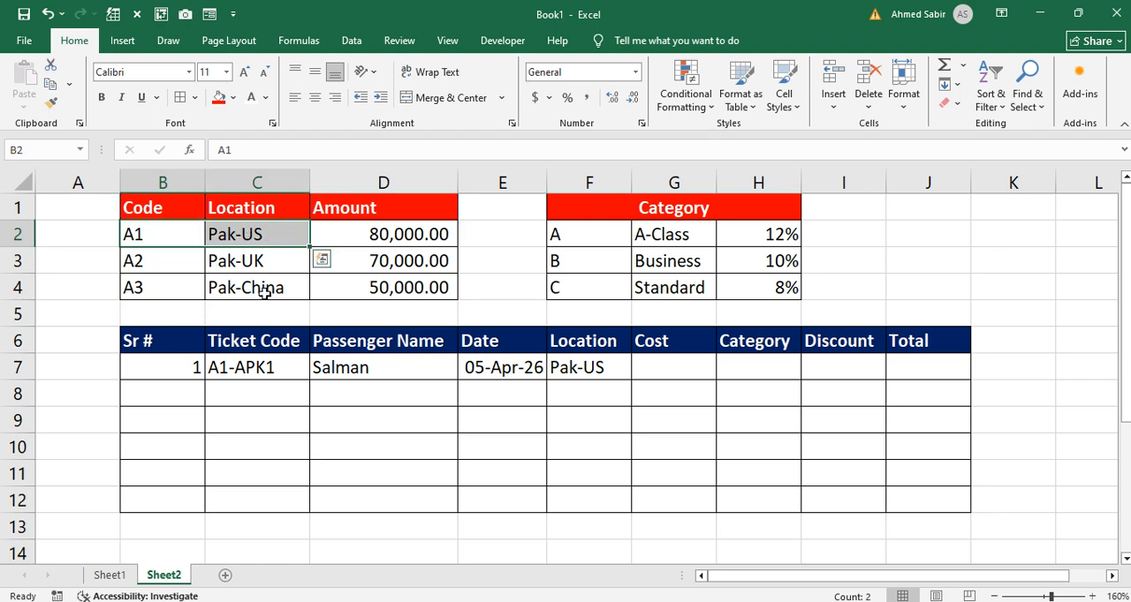
pyautogui.doubleClick(218, 369)
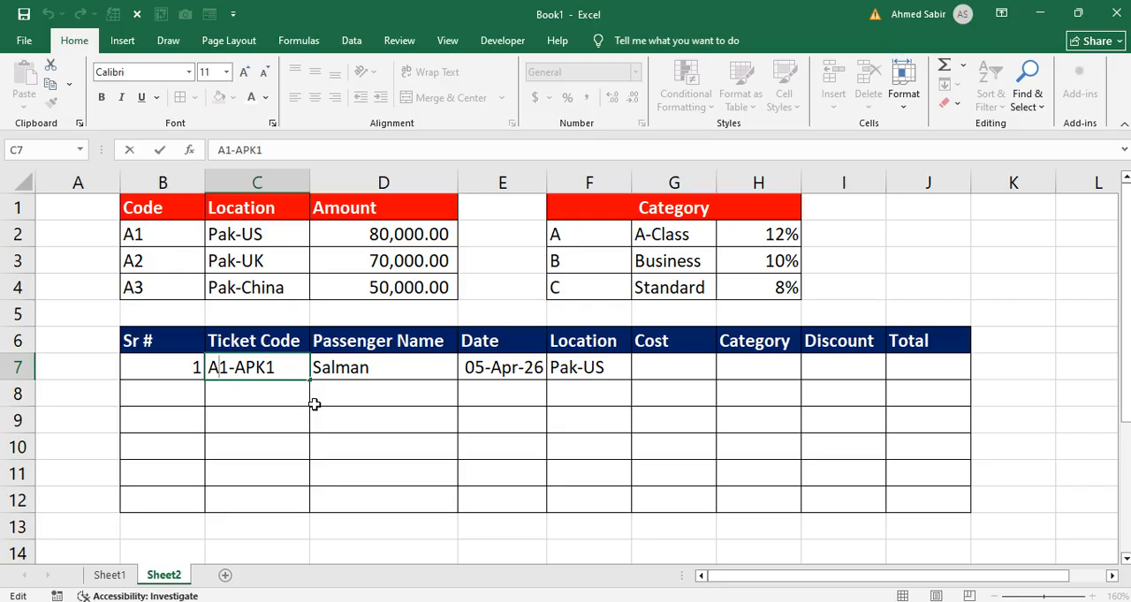
pyautogui.press('Delete')
pyautogui.write('2')
pyautogui.press('Return')
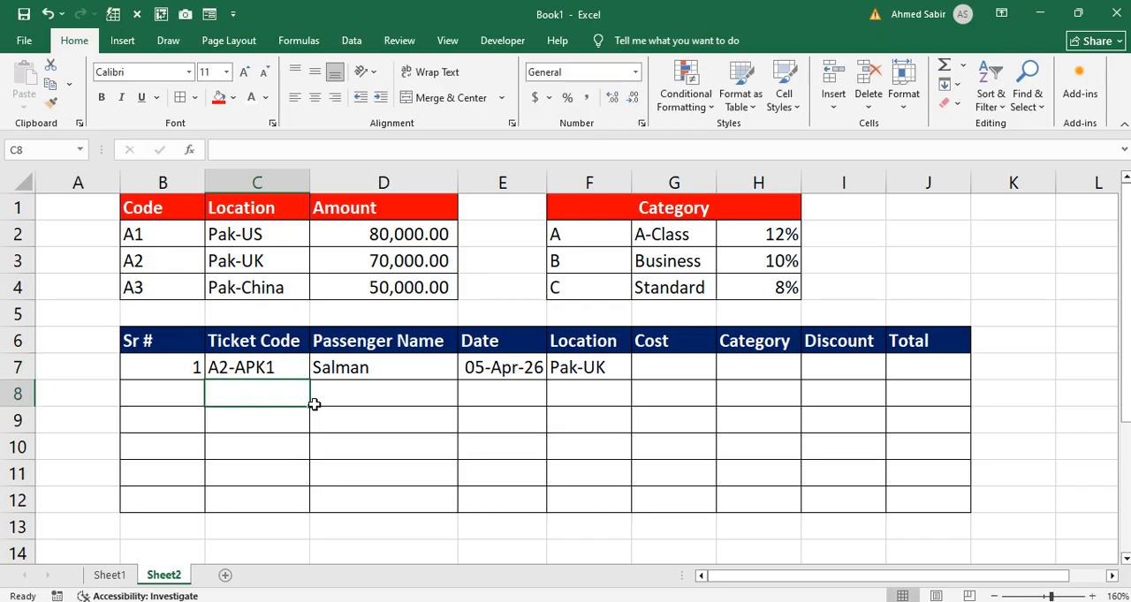
# Step: Change the ticket code in C7 to A3-APK1 and compare the Location in F7 with the matching lookup row
pyautogui.doubleClick(229, 368)
pyautogui.press('BackSpace')
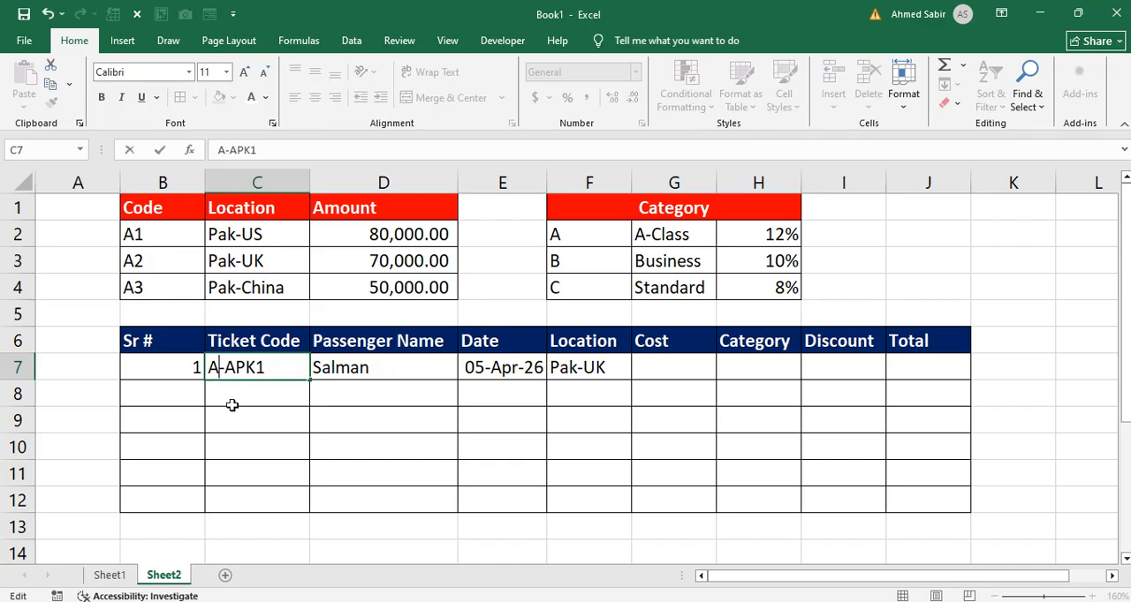
pyautogui.write('3')
pyautogui.press('Return')
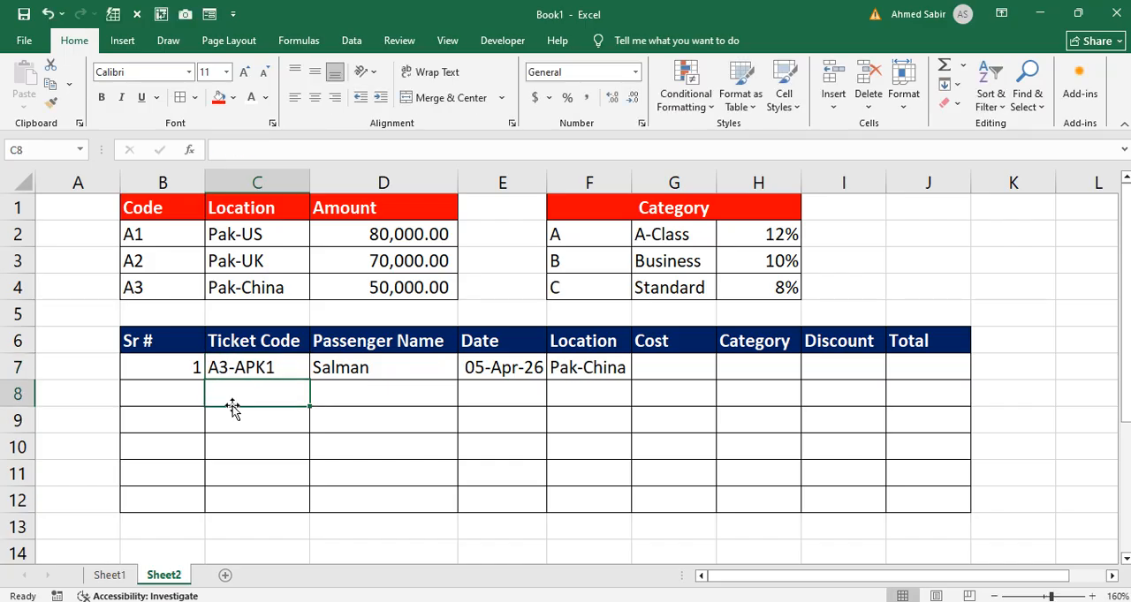
pyautogui.moveTo(173, 290); pyautogui.dragTo(383, 298)
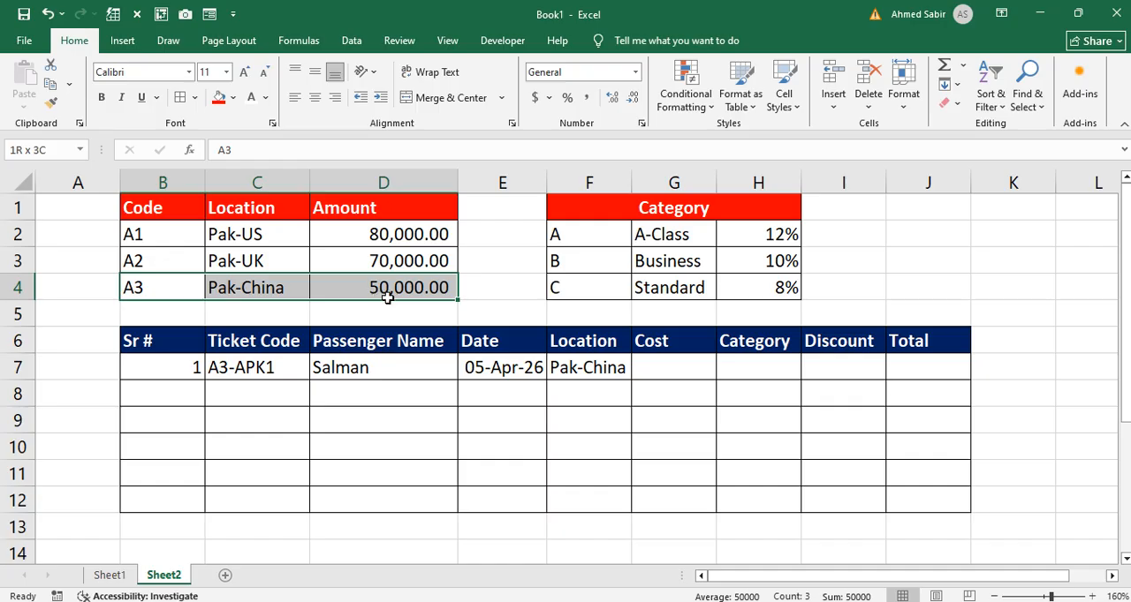
pyautogui.click(586, 370)
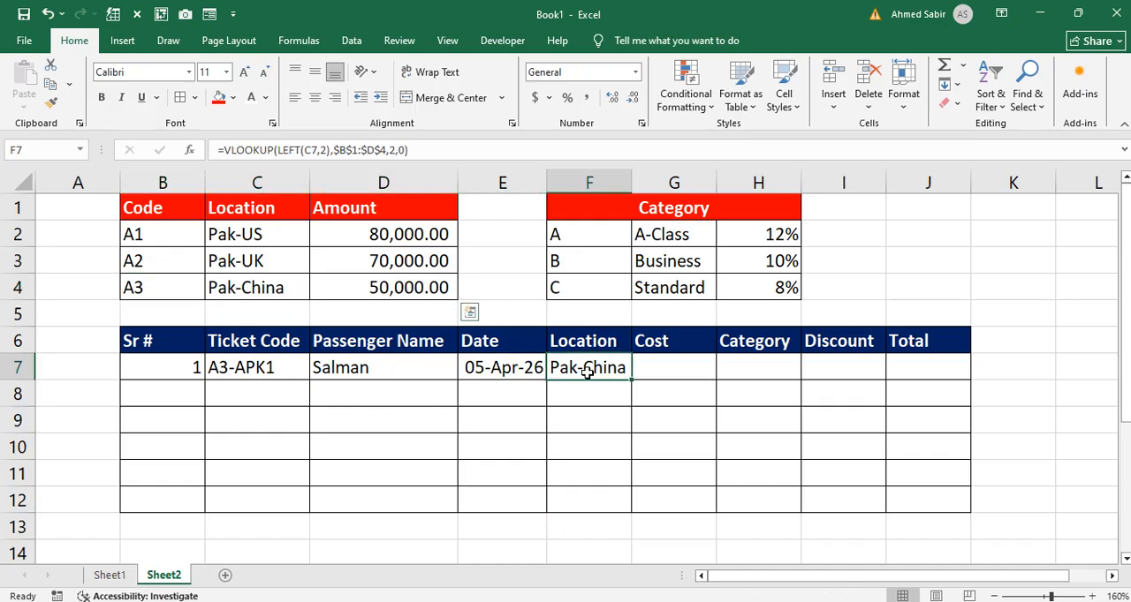
# Step: Undo both test changes to the ticket code in C7
pyautogui.hotkey('ctrl', 'z')
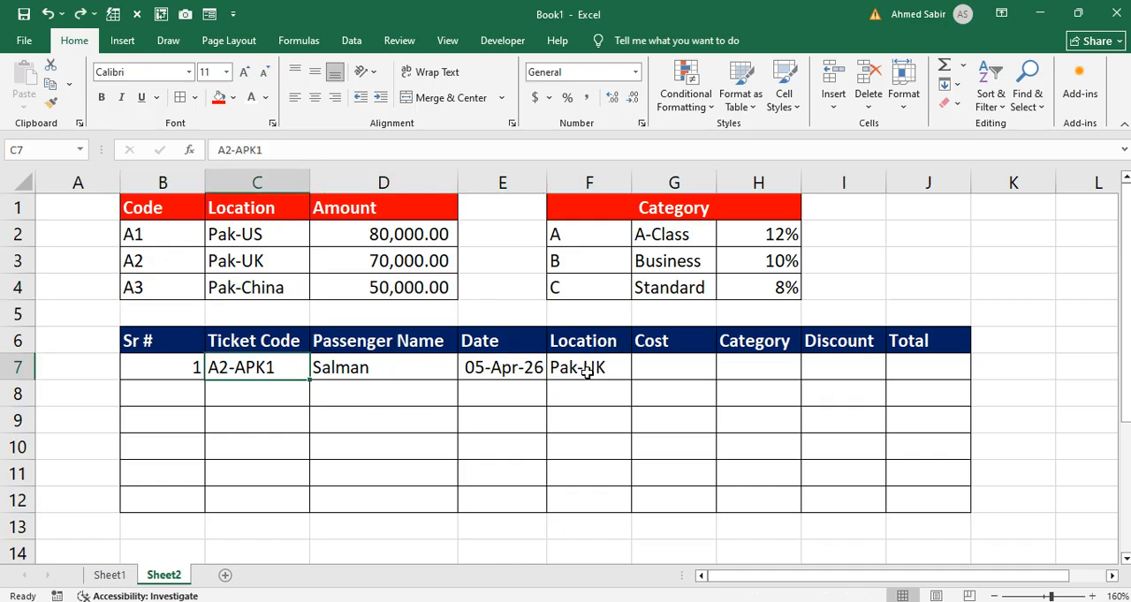
pyautogui.hotkey('ctrl', 'z')
pyautogui.click(643, 361)
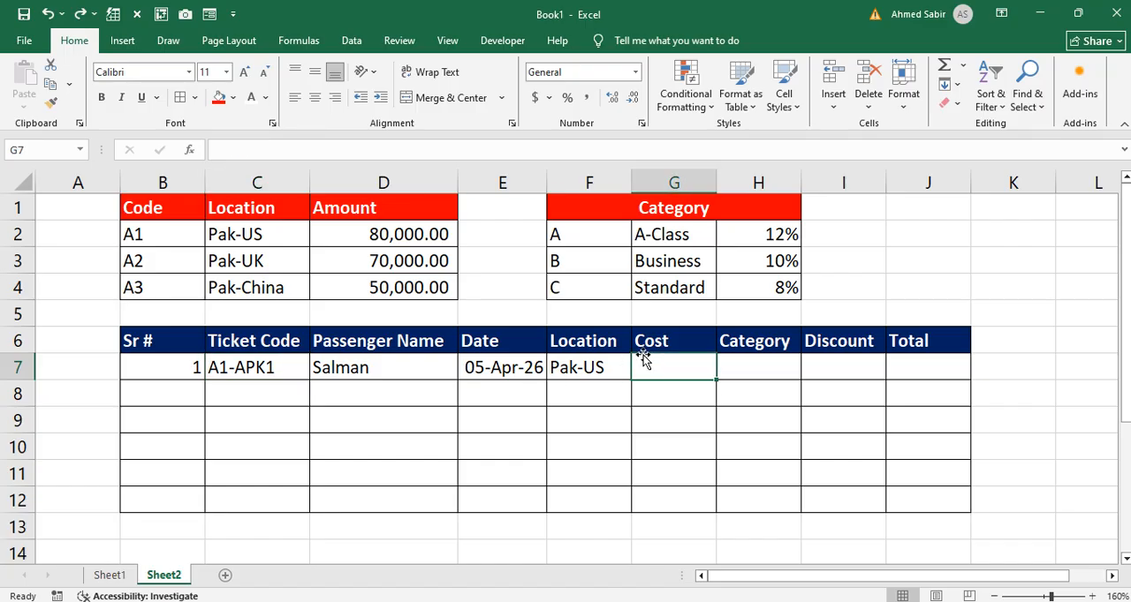
pyautogui.click(262, 241)
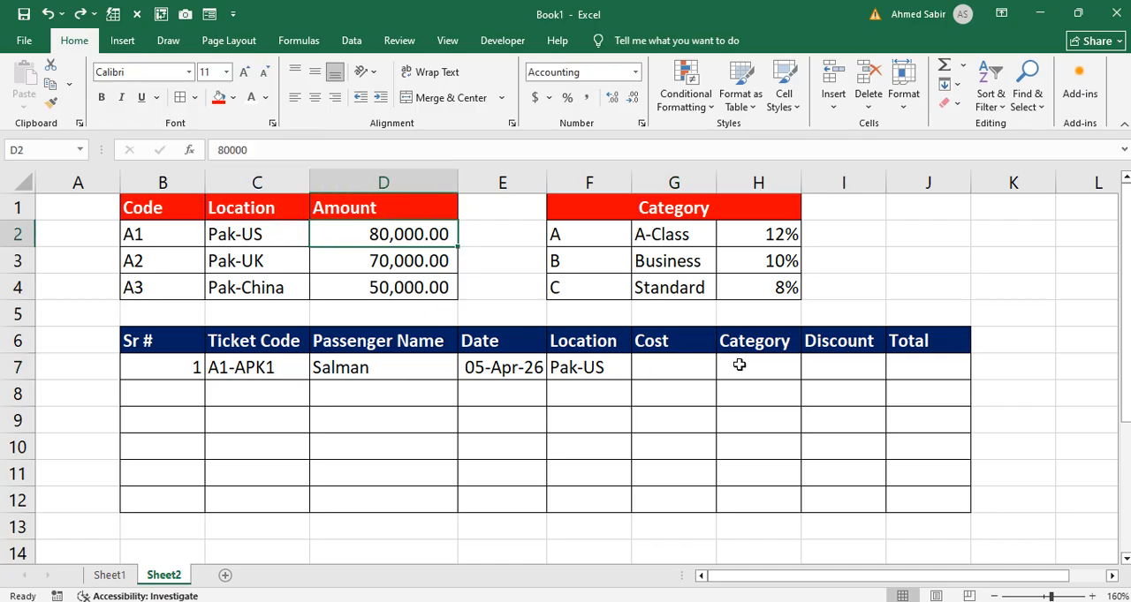
# Step: Copy the VLOOKUP expression from cell F7 without its equals sign, leaving the original formula intact
pyautogui.click(598, 370)
pyautogui.doubleClick(598, 370)
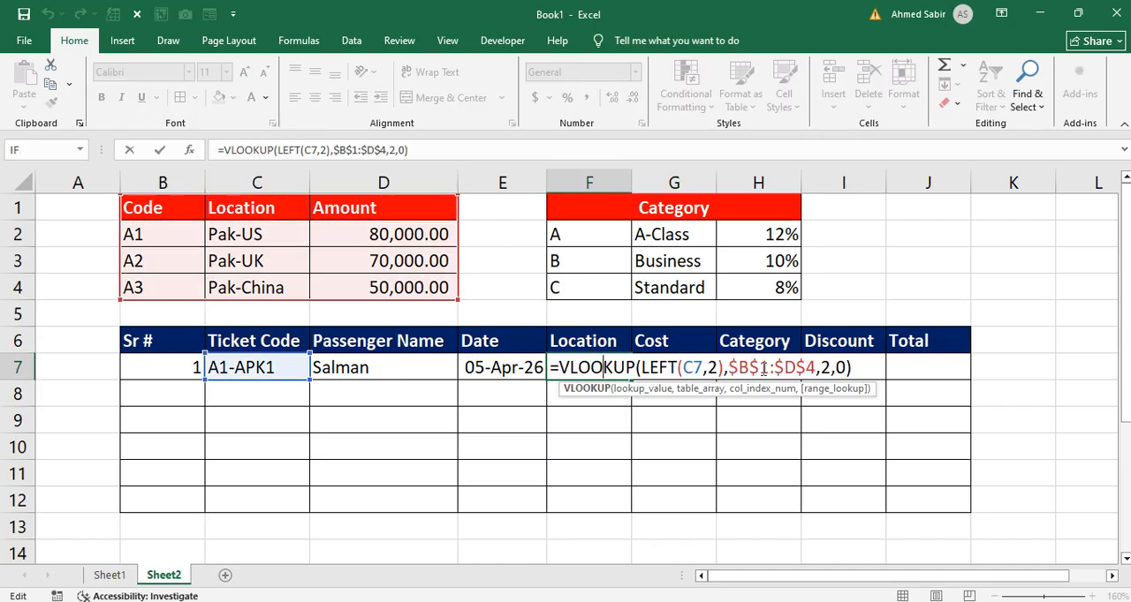
pyautogui.moveTo(409, 150); pyautogui.dragTo(235, 152)
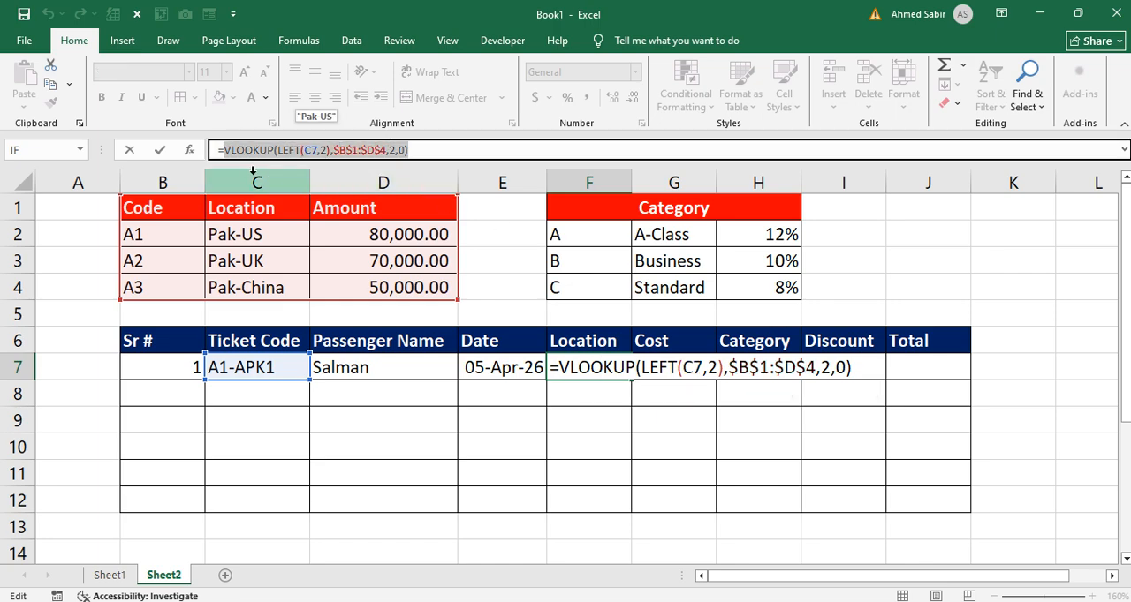
pyautogui.hotkey('ctrl', 'c')
pyautogui.press('Escape')
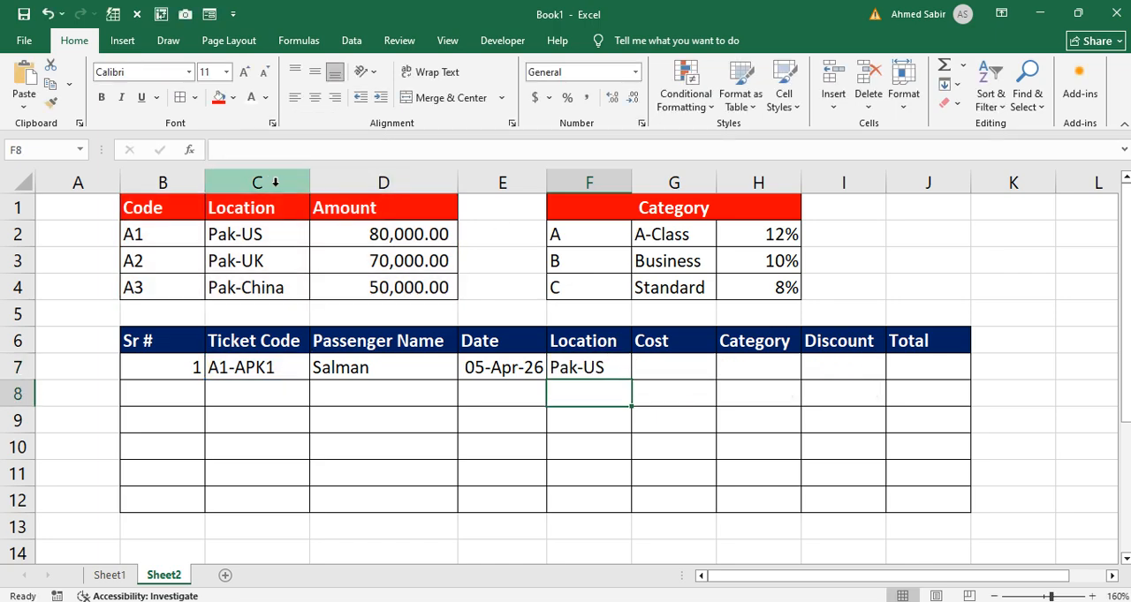
# Step: Enter the copied VLOOKUP as the Cost formula in G7 with its column index set to 3
pyautogui.doubleClick(651, 369)
pyautogui.write('=')
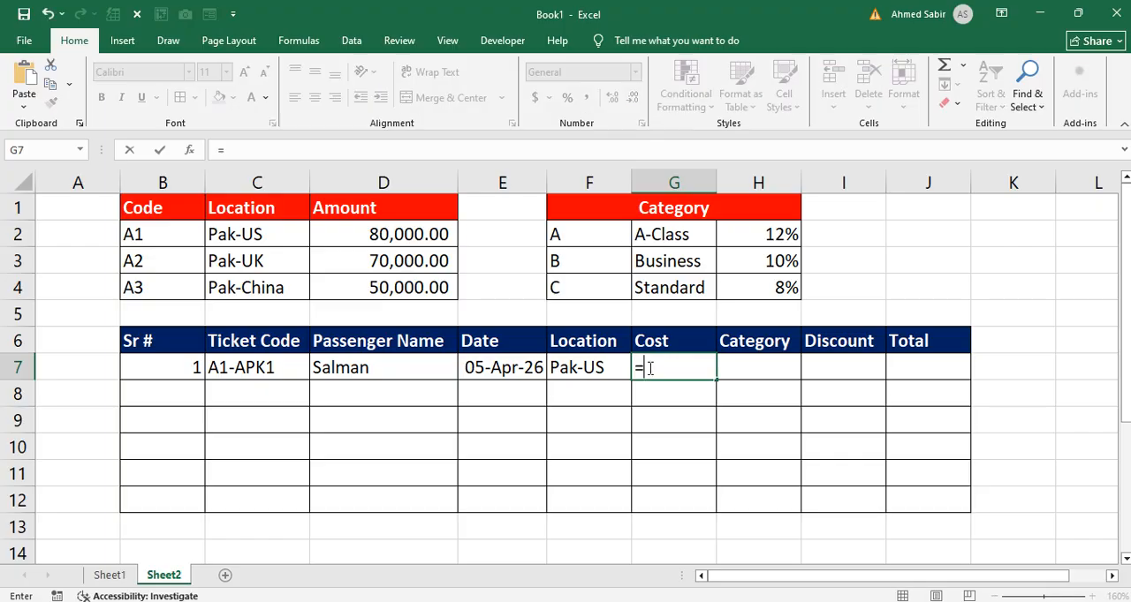
pyautogui.hotkey('ctrl', 'v')
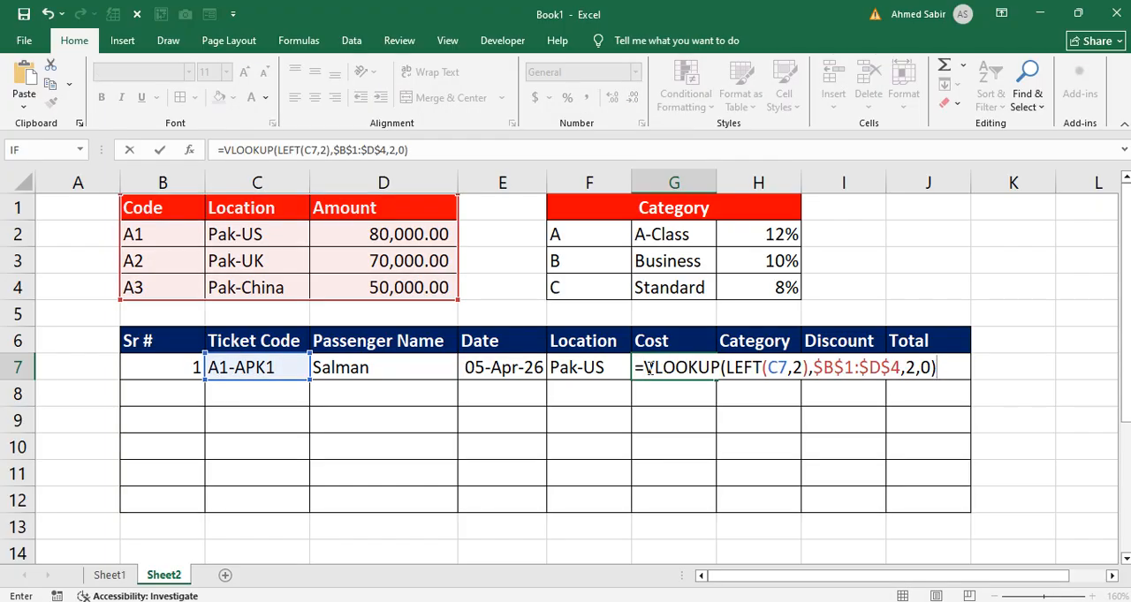
pyautogui.doubleClick(911, 367)
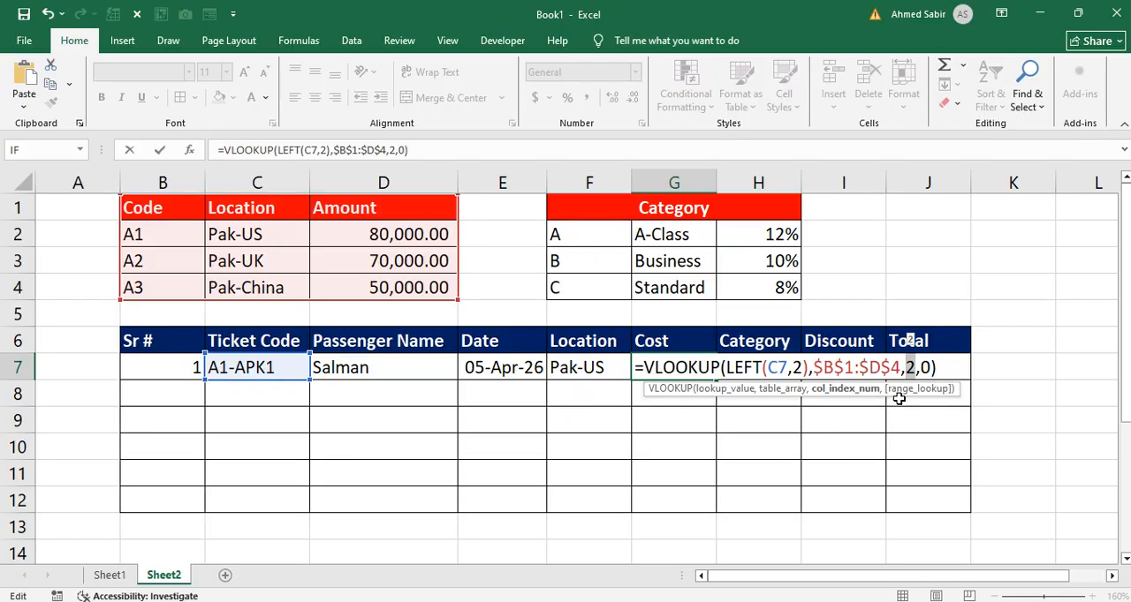
pyautogui.write('3')
pyautogui.press('Return')
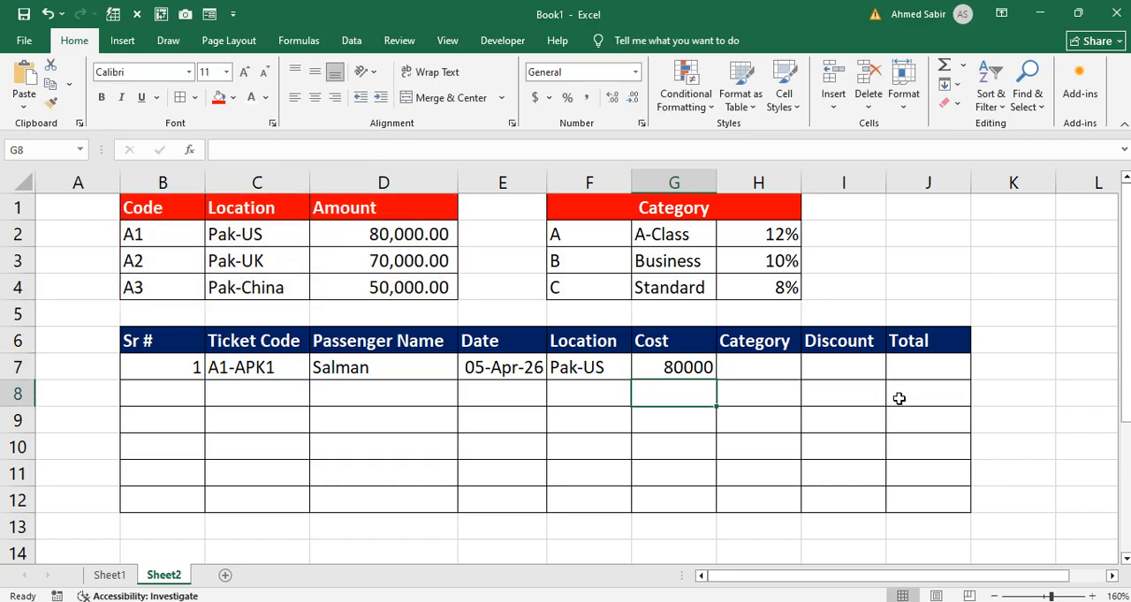
# Step: Apply the comma number style to the Cost cells G7:G12
pyautogui.click(392, 236)
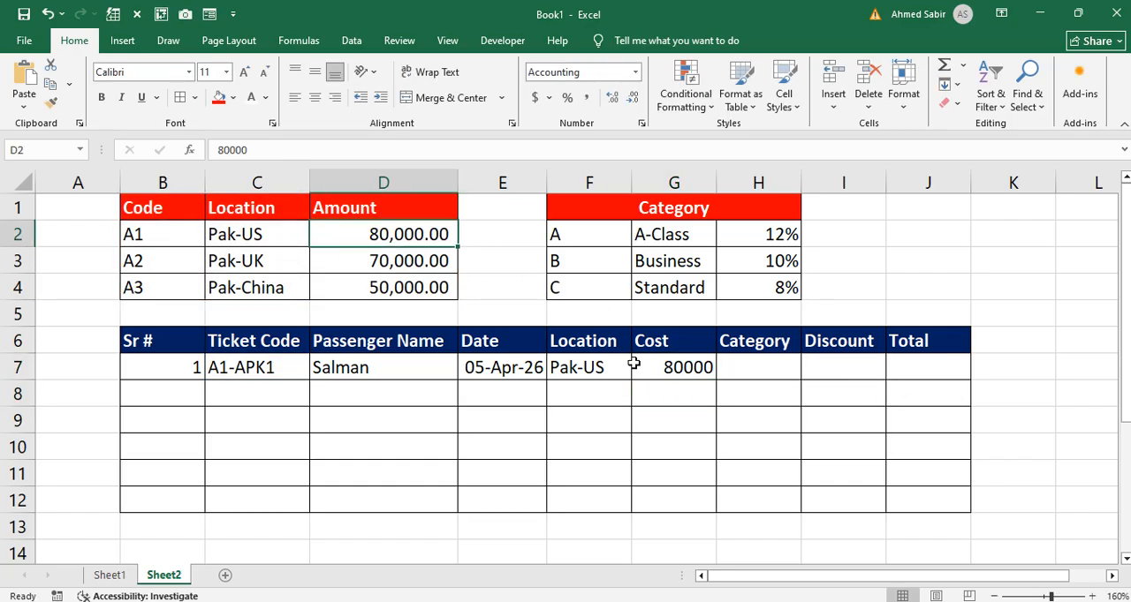
pyautogui.moveTo(670, 370); pyautogui.dragTo(674, 499)
pyautogui.click(586, 98)
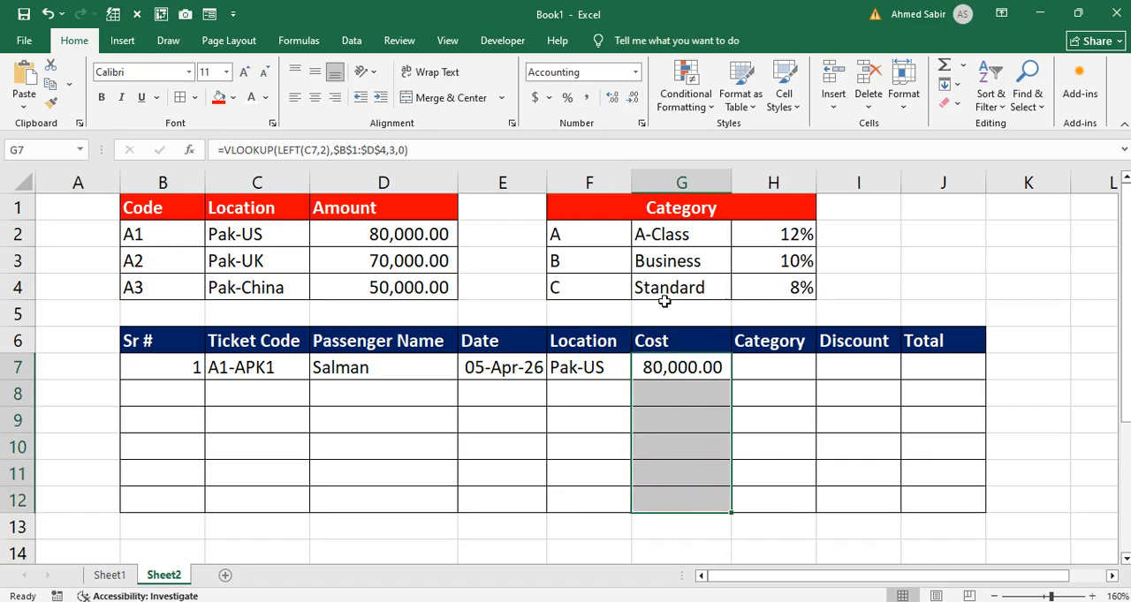
# Step: Test the Location and Cost formulas by changing the ticket code in C7 to A3-APK1, and undo the change
pyautogui.doubleClick(219, 368)
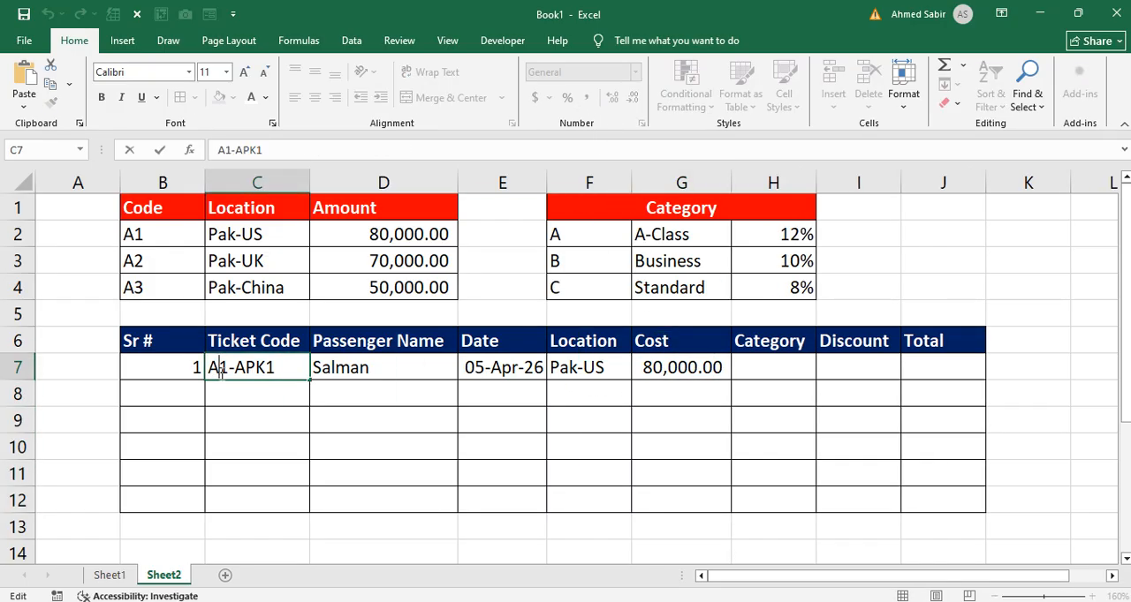
pyautogui.press('Delete')
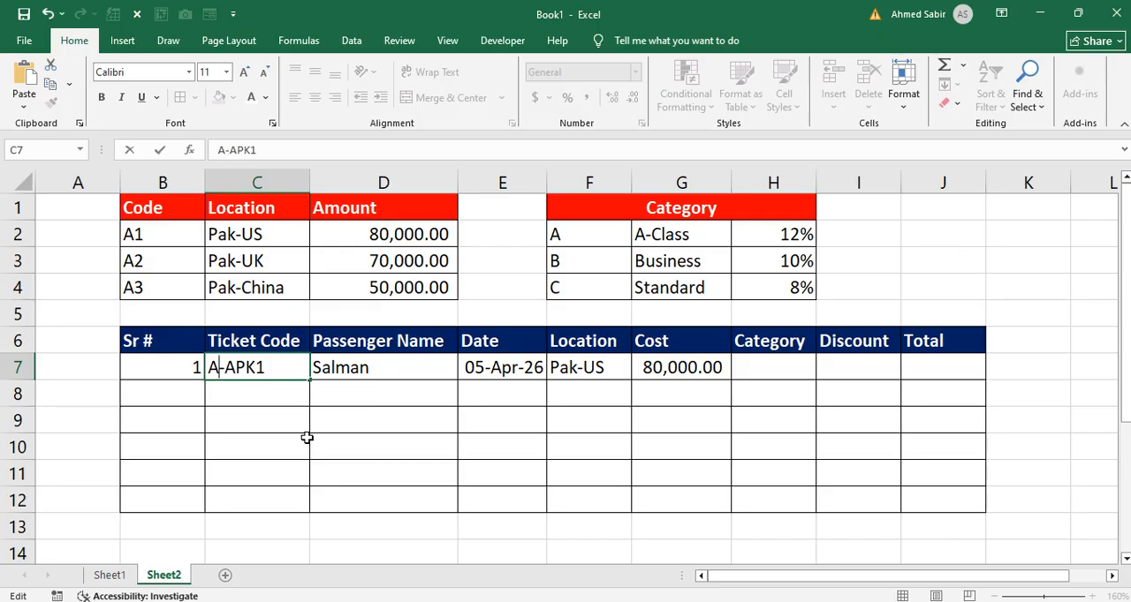
pyautogui.write('3')
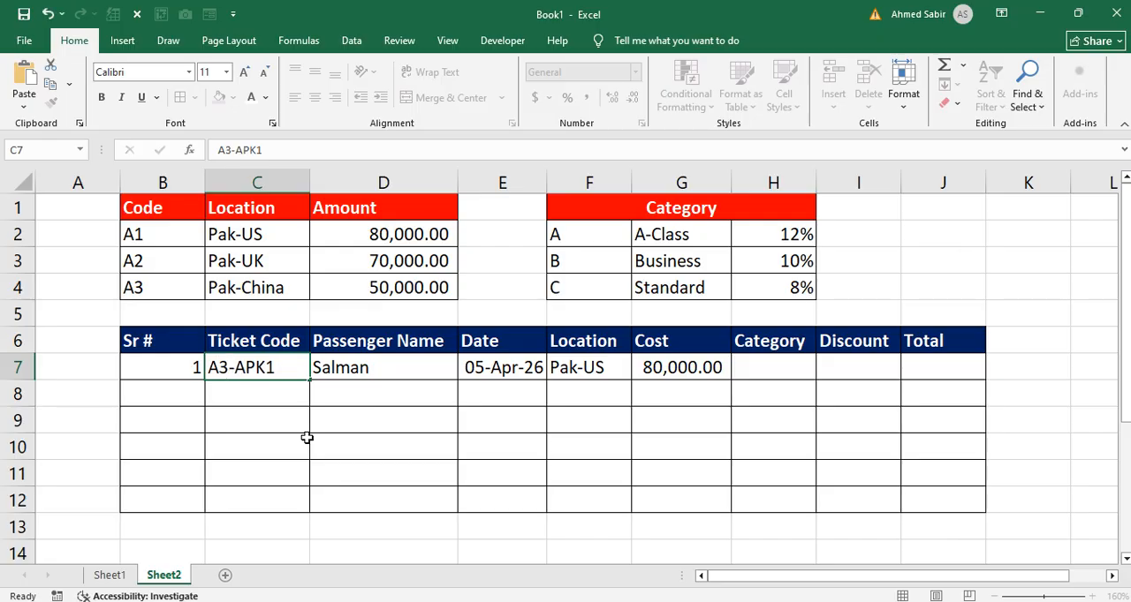
pyautogui.press('Return')
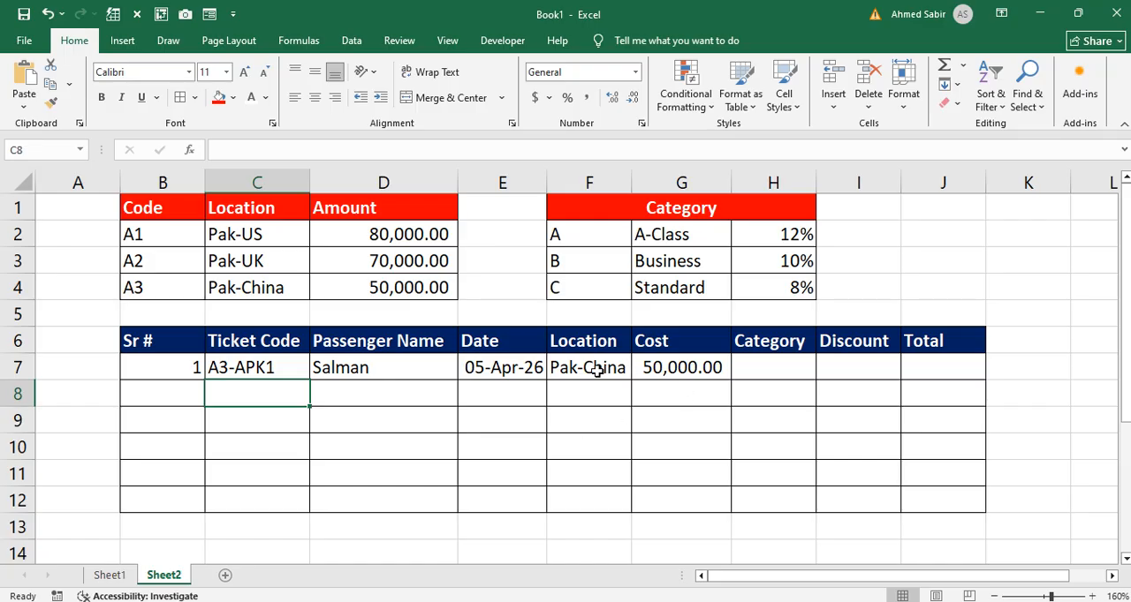
pyautogui.moveTo(592, 367); pyautogui.dragTo(681, 365)
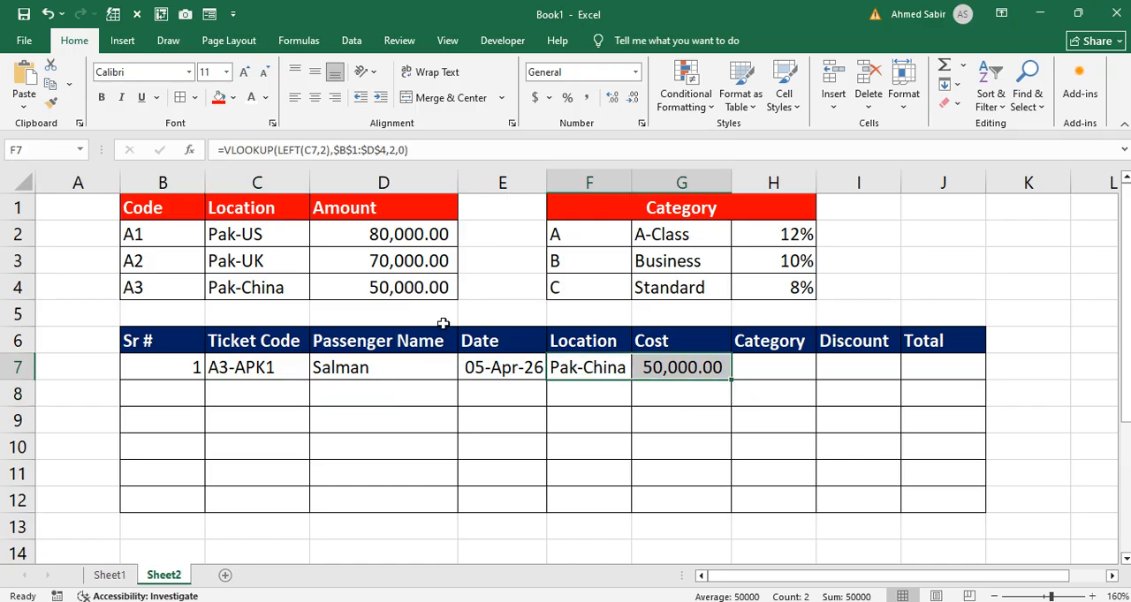
pyautogui.hotkey('ctrl', 'z')
# Step: Examine the Category lookup rows in F2:H4 alongside the A1 row of the location table
pyautogui.click(748, 358)
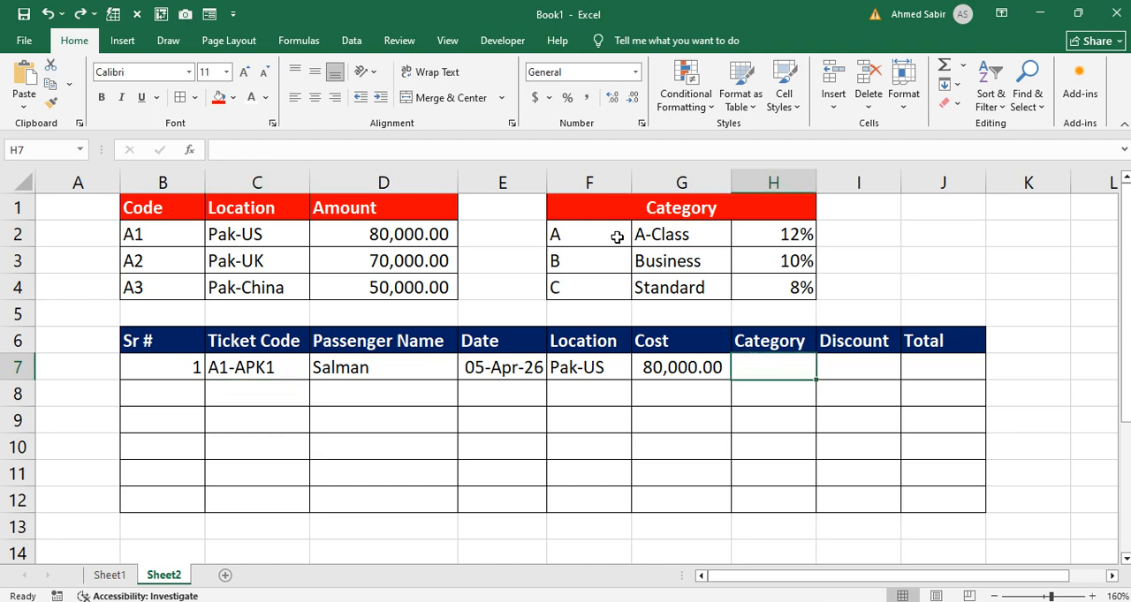
pyautogui.moveTo(613, 235); pyautogui.dragTo(676, 235)
pyautogui.moveTo(596, 255); pyautogui.dragTo(656, 258)
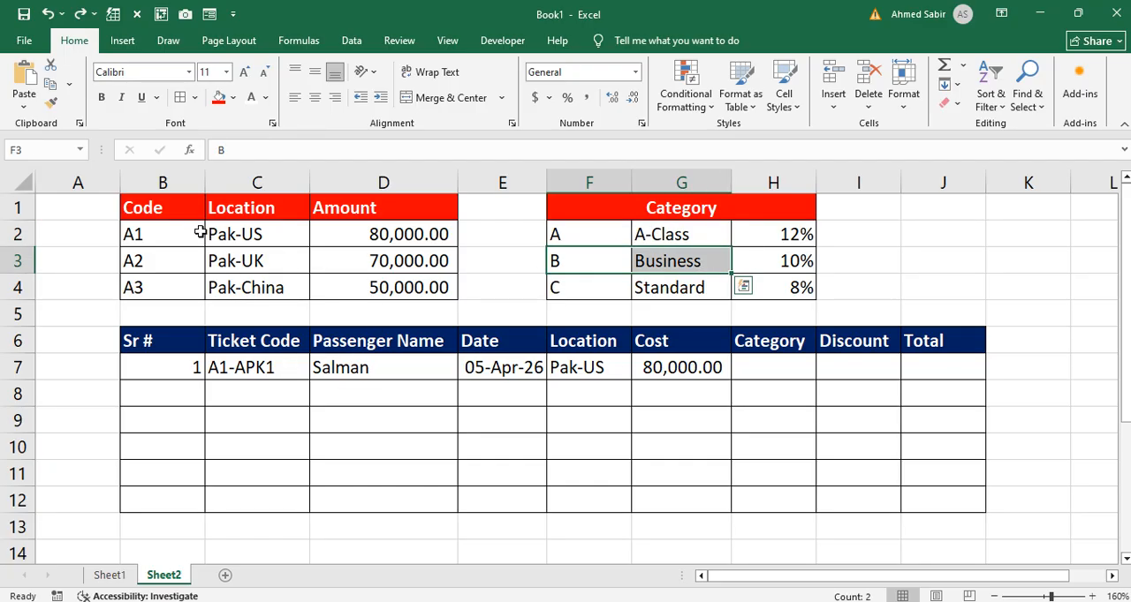
pyautogui.moveTo(185, 231); pyautogui.dragTo(350, 241)
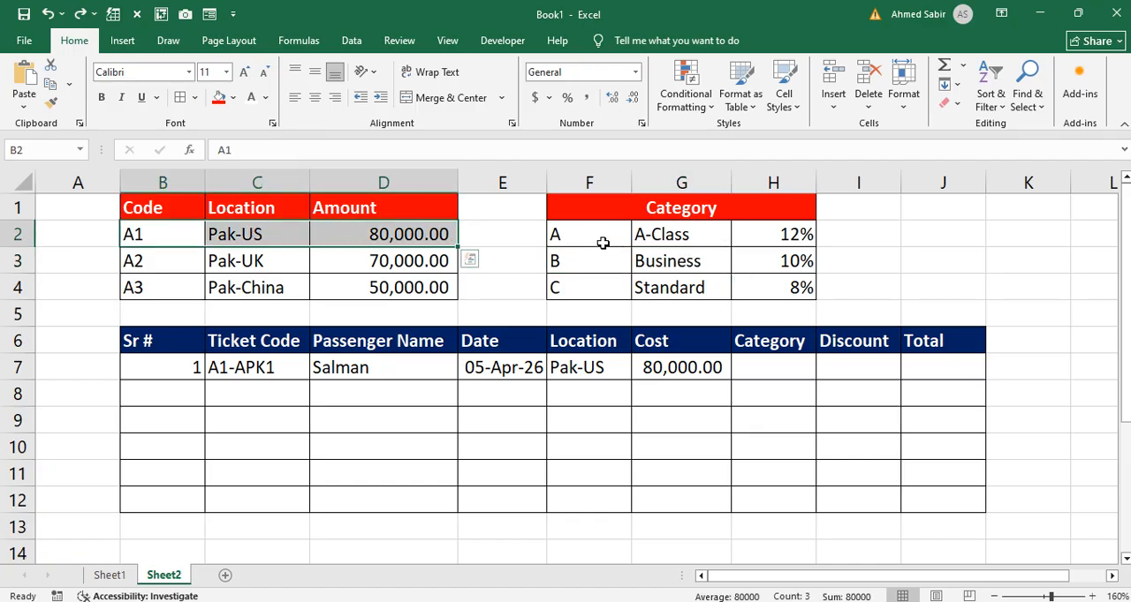
pyautogui.moveTo(603, 241); pyautogui.dragTo(760, 235)
pyautogui.moveTo(603, 260); pyautogui.dragTo(708, 265)
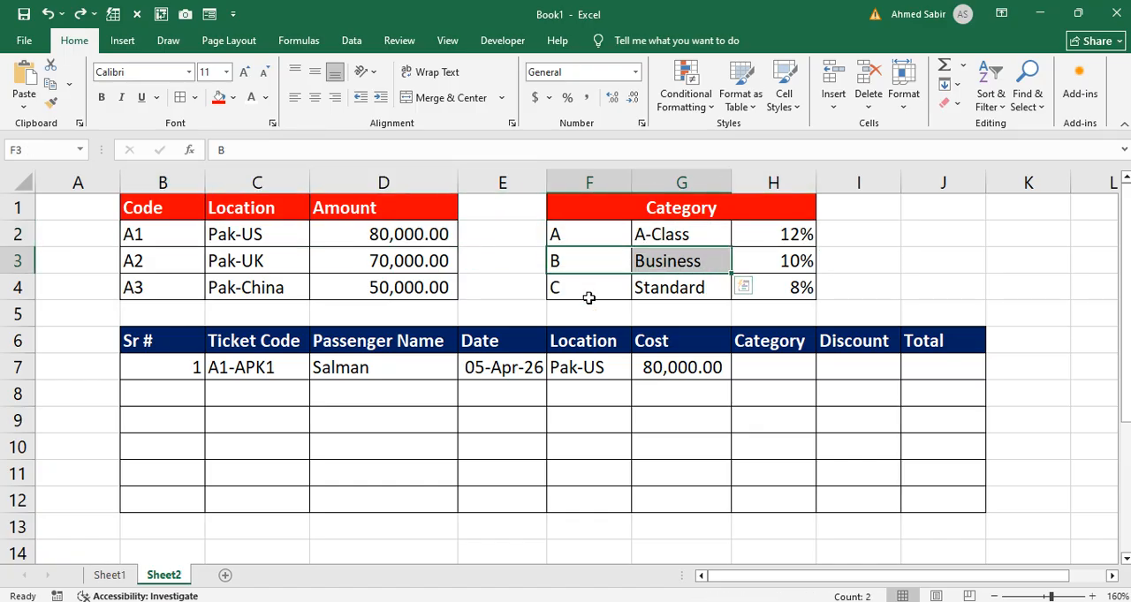
pyautogui.moveTo(588, 292); pyautogui.dragTo(716, 292)
# Step: Begin the Category formula in H7 as a VLOOKUP with MID(C7,4,1) as its lookup value
pyautogui.click(757, 369)
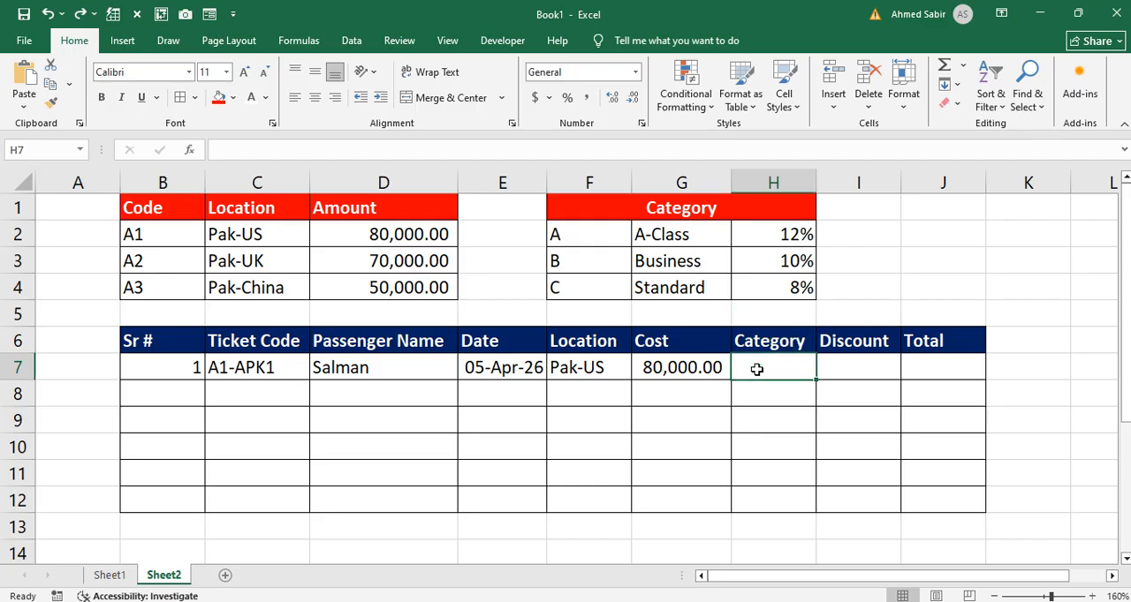
pyautogui.write('=vlo')
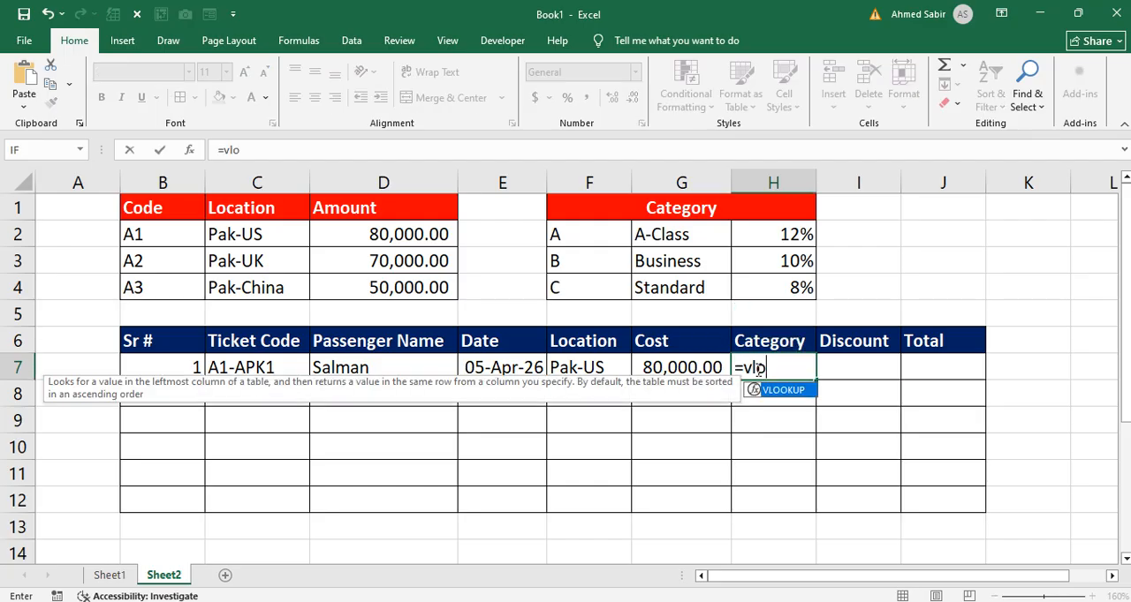
pyautogui.press('Tab')
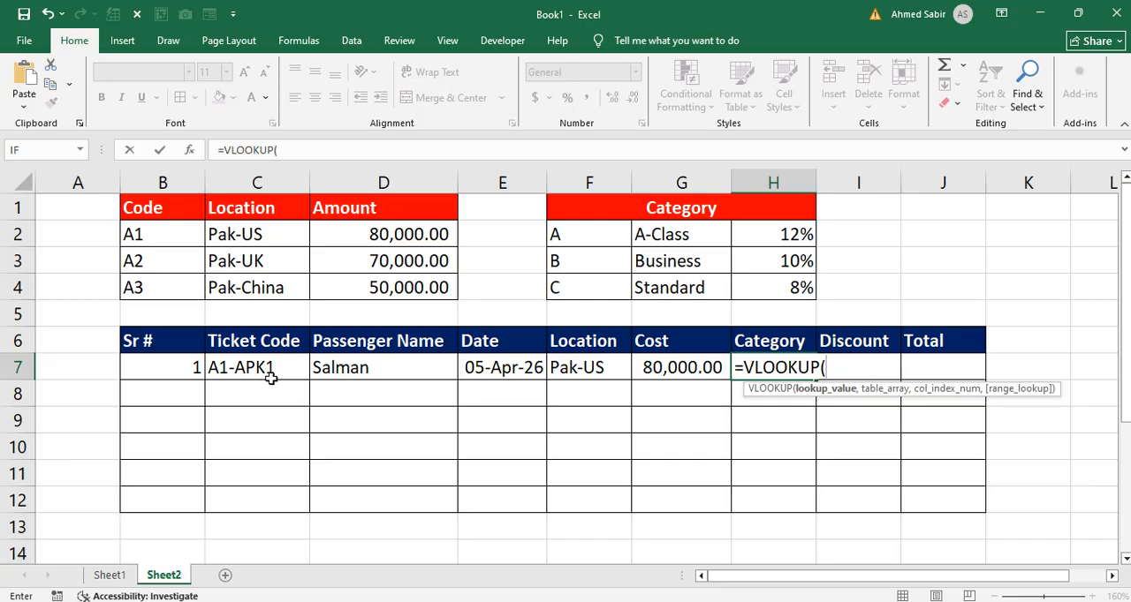
pyautogui.write('mi')
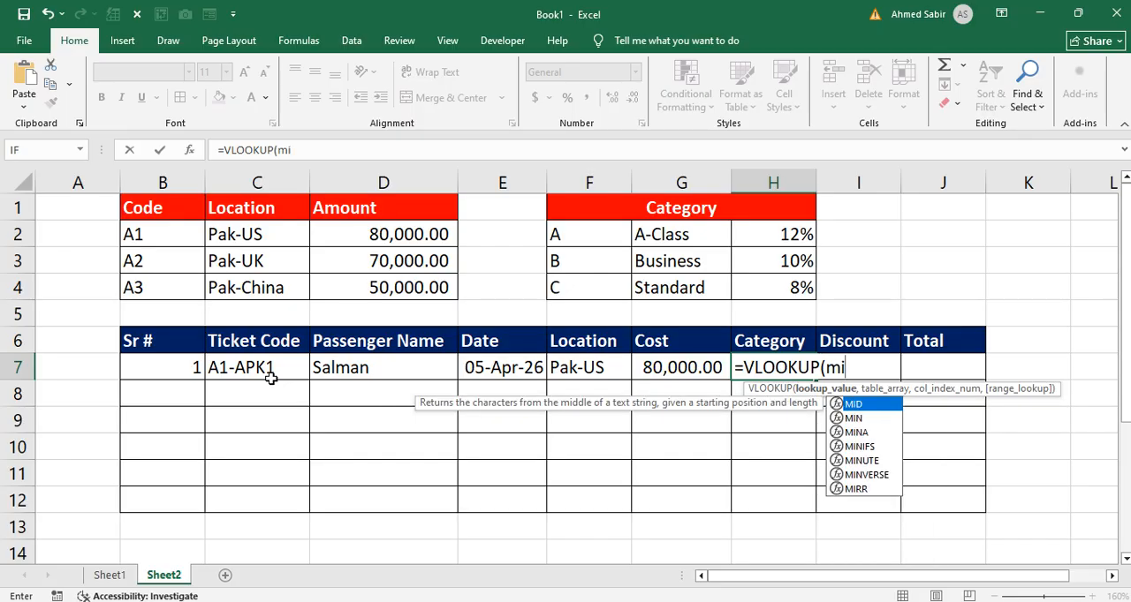
pyautogui.press('Tab')
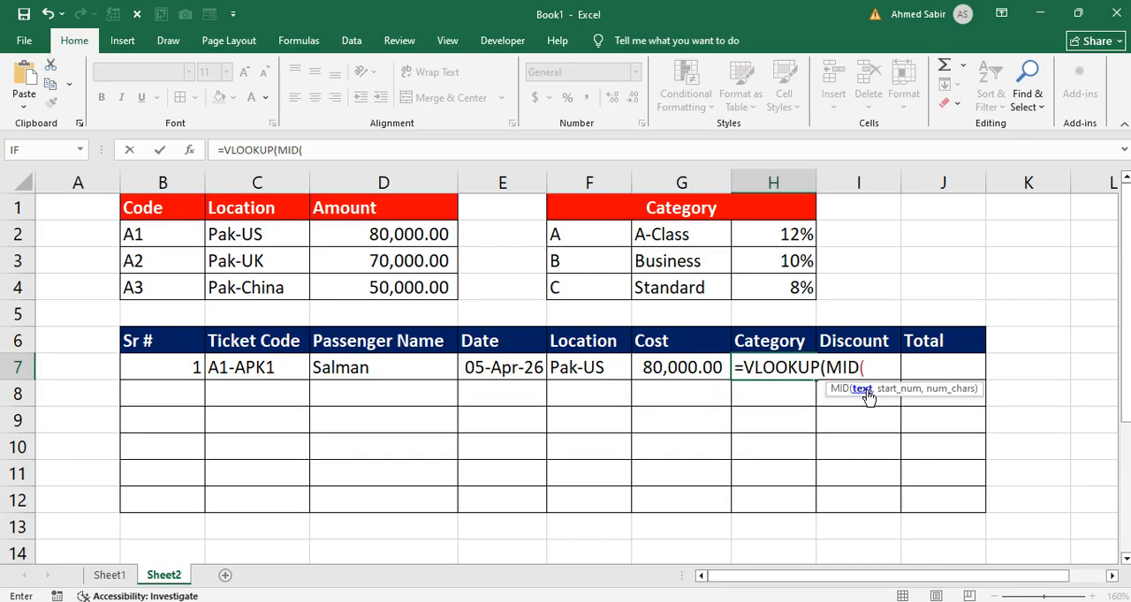
pyautogui.click(250, 367)
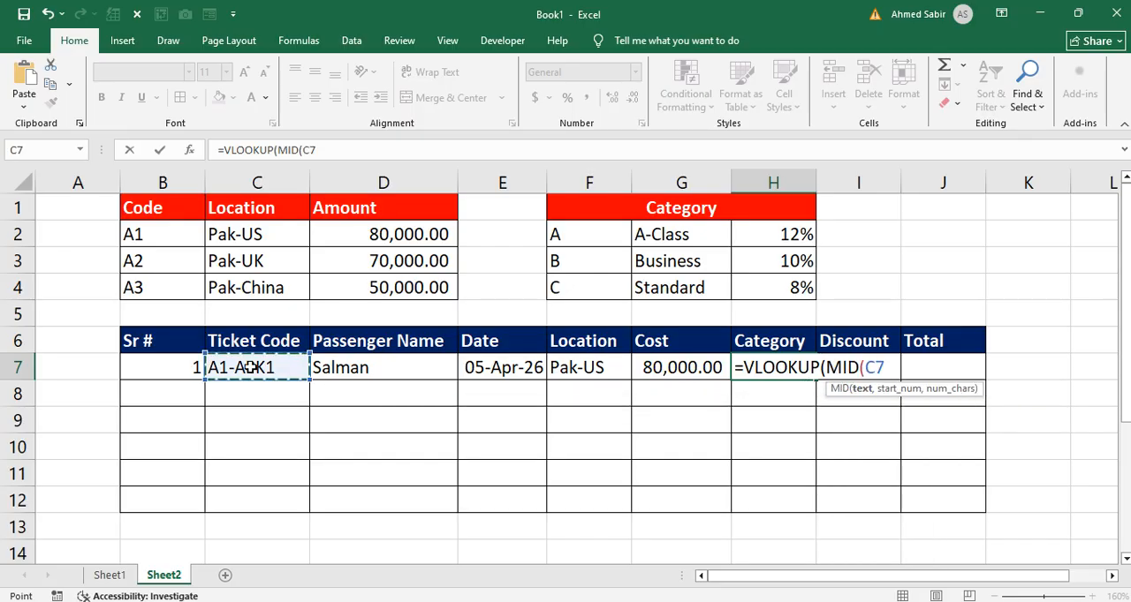
pyautogui.write(',')
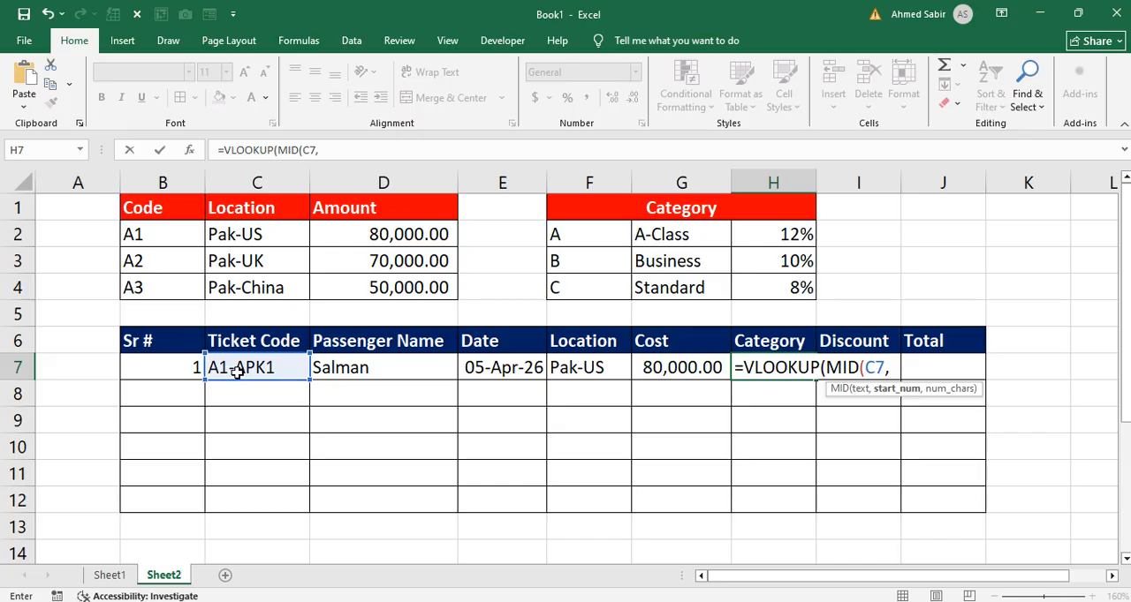
pyautogui.write('4,')
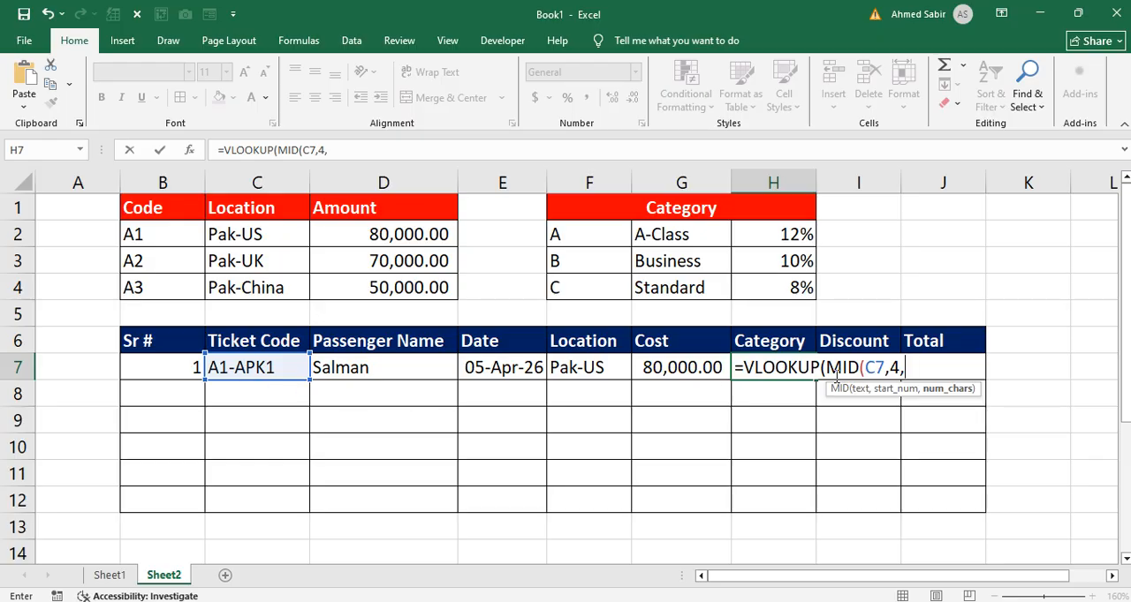
pyautogui.write('1),')
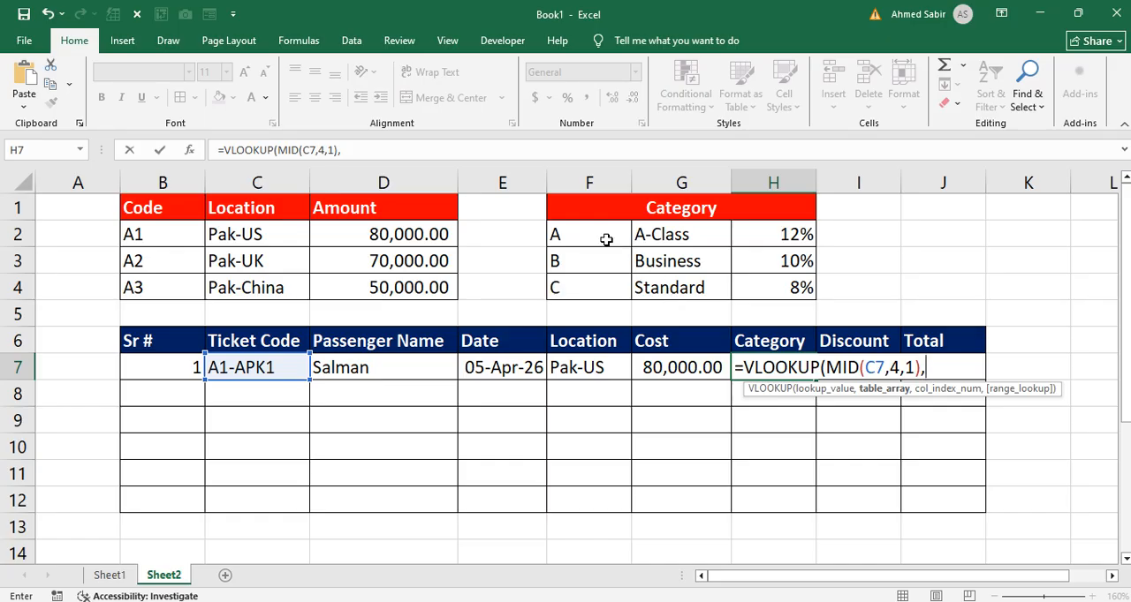
# Step: Complete the H7 VLOOKUP with the absolute table range $F$2:$H$4, column index 2 and exact match 0
pyautogui.moveTo(603, 237); pyautogui.dragTo(765, 284)
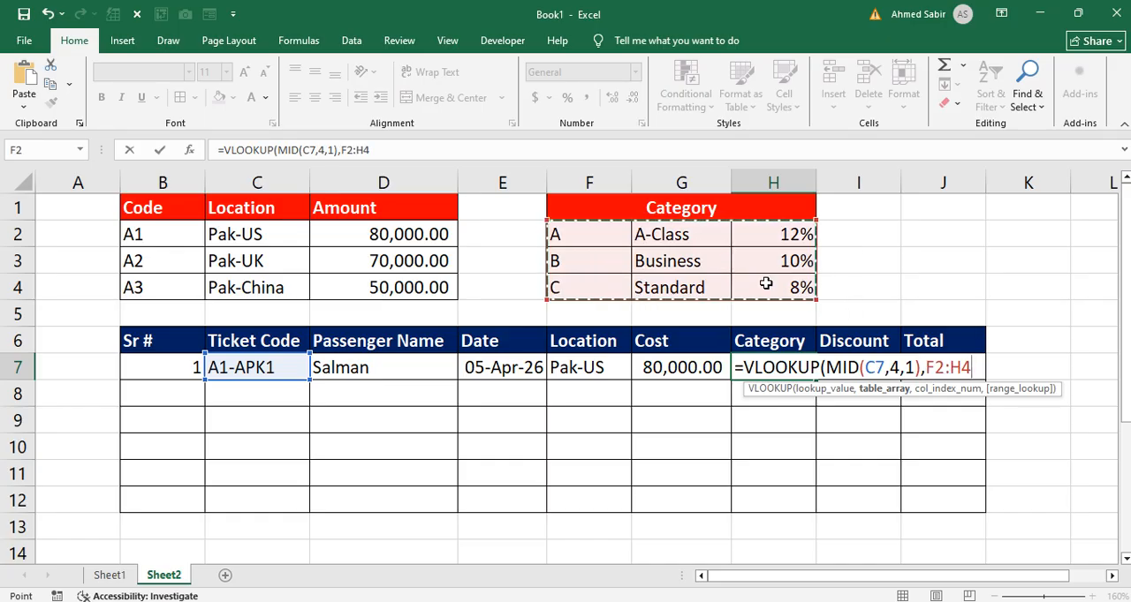
pyautogui.press('F4')
pyautogui.write(',')
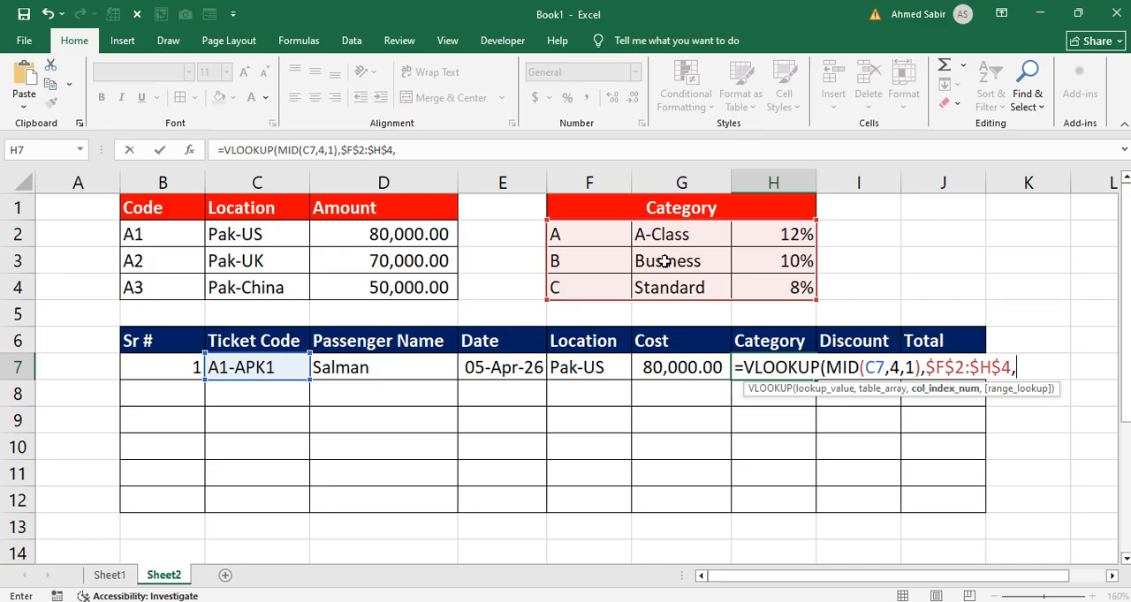
pyautogui.write('2,')
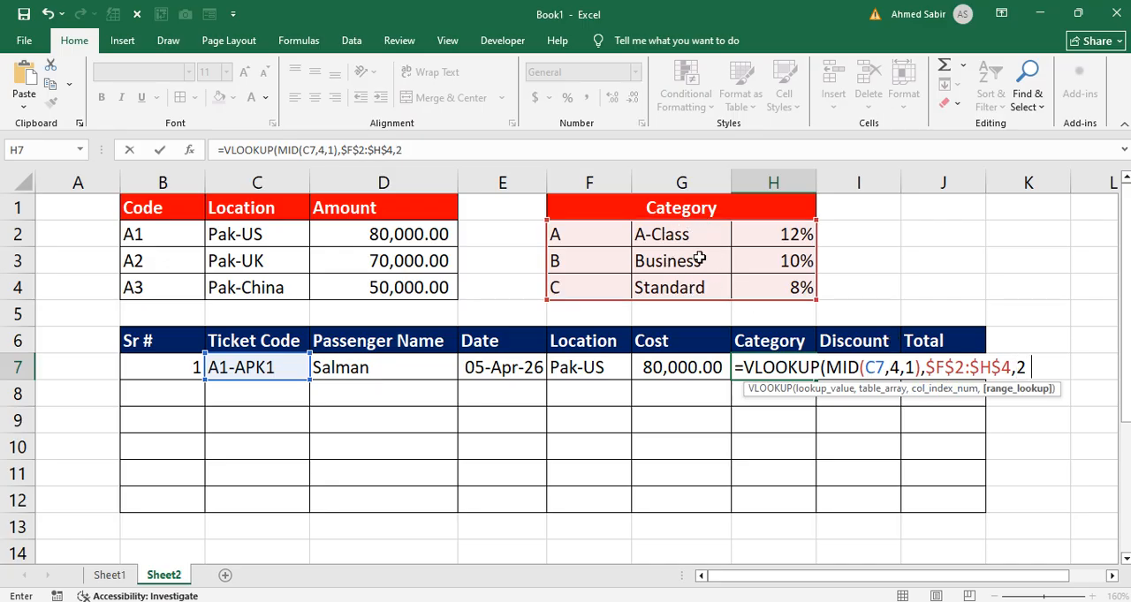
pyautogui.write('0)')
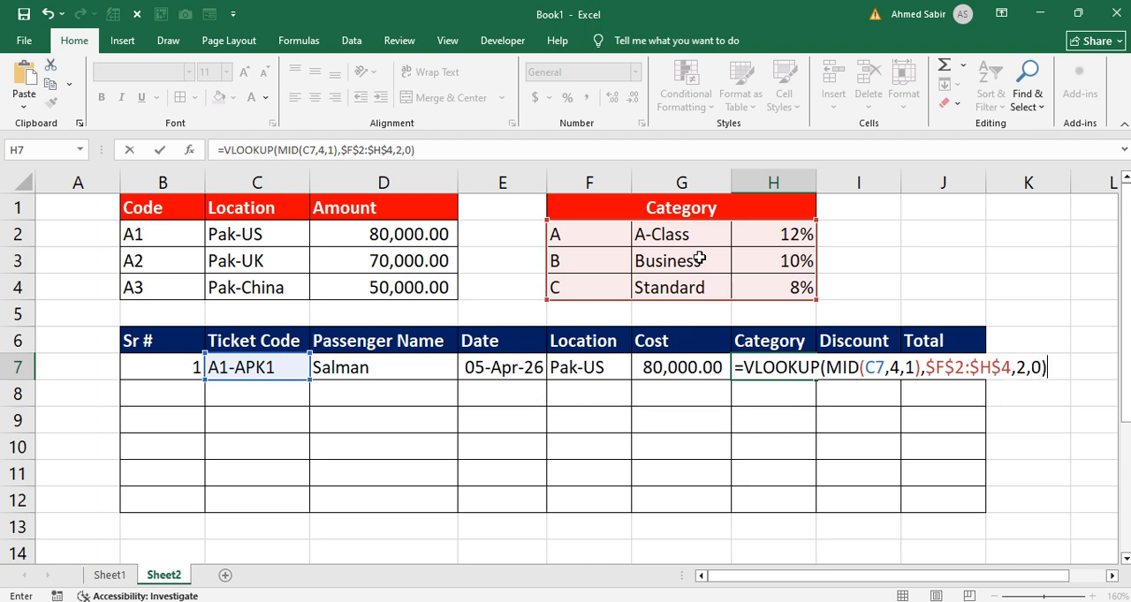
pyautogui.press('Return')
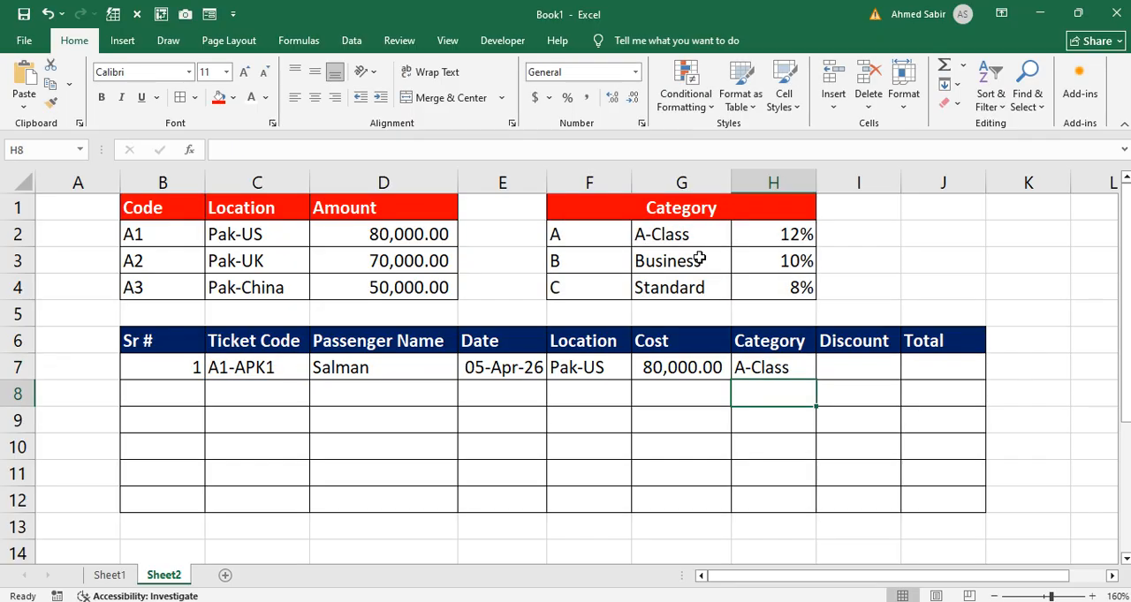
# Step: Copy the VLOOKUP expression from cell H7 without its equals sign, leaving the original formula intact
pyautogui.click(771, 366)
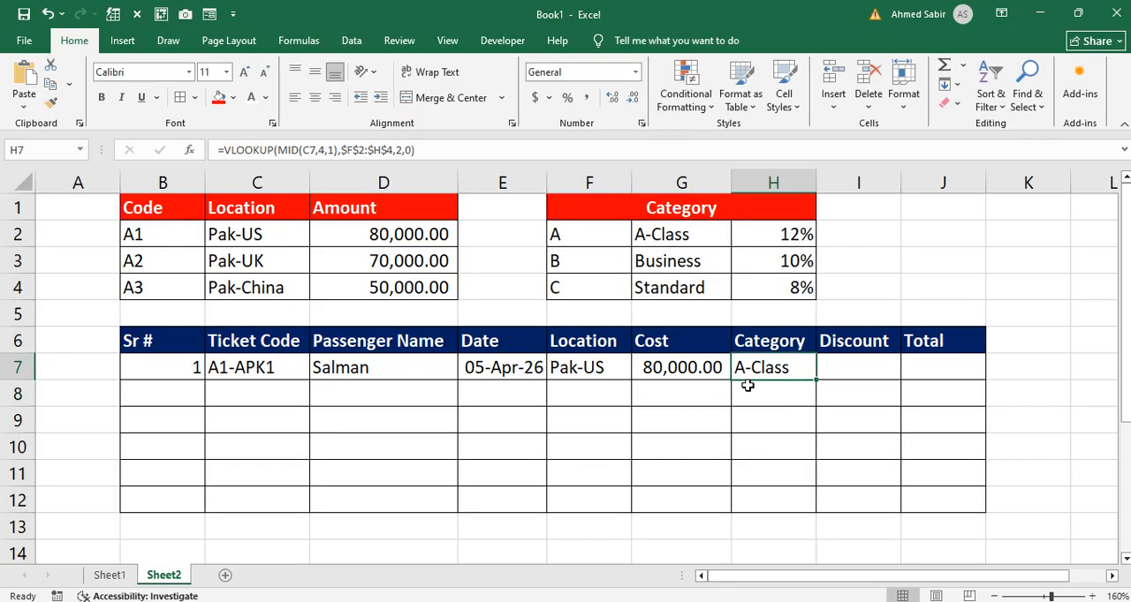
pyautogui.click(246, 371)
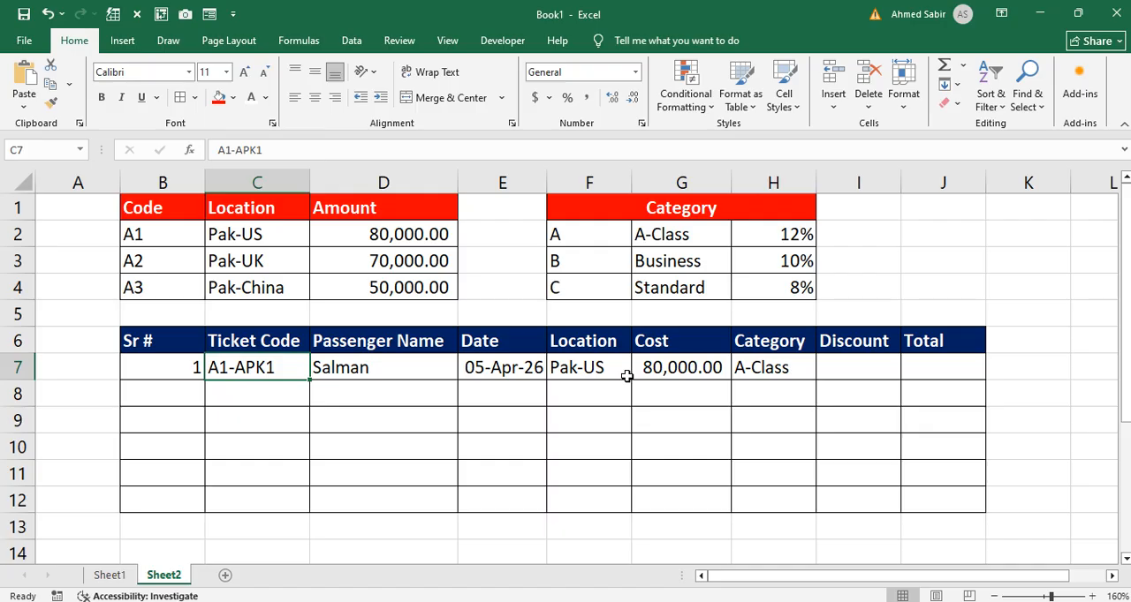
pyautogui.click(838, 367)
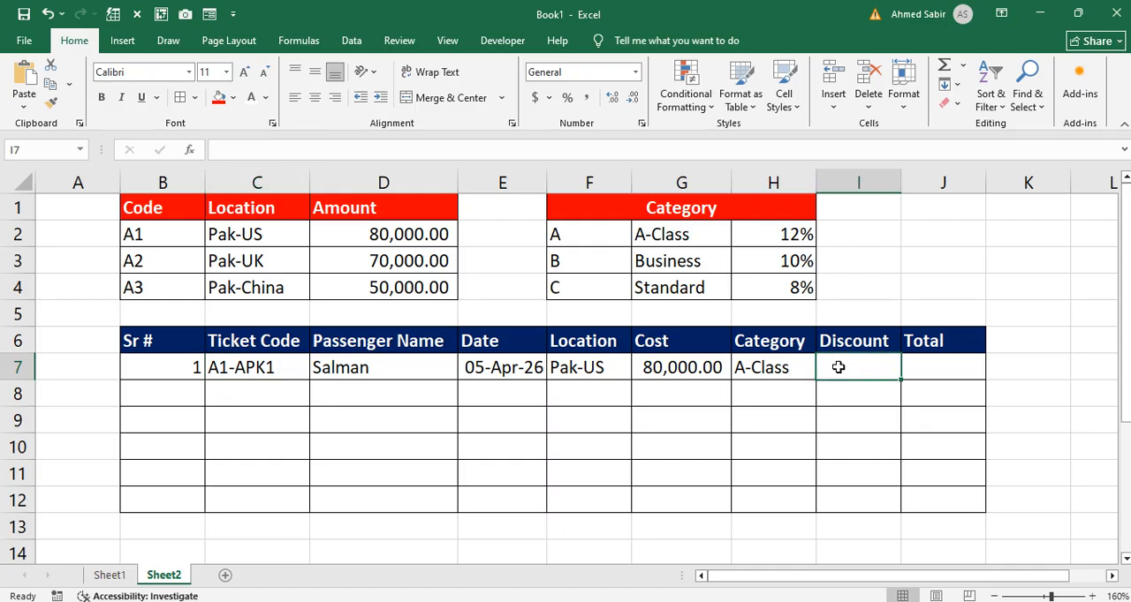
pyautogui.click(790, 367)
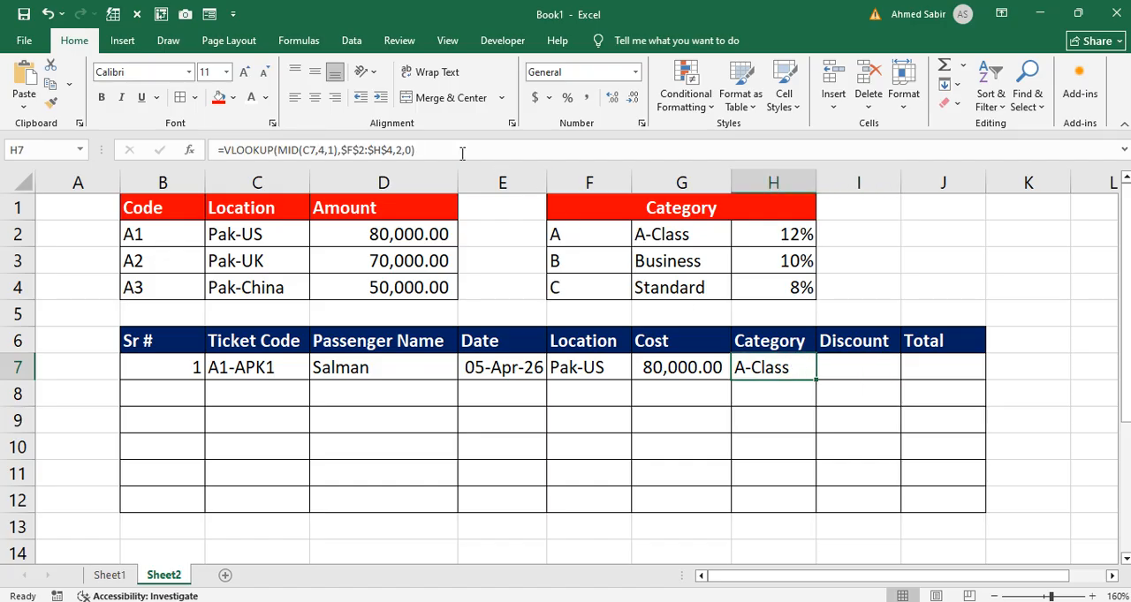
pyautogui.moveTo(415, 150); pyautogui.dragTo(222, 150)
pyautogui.hotkey('ctrl', 'c')
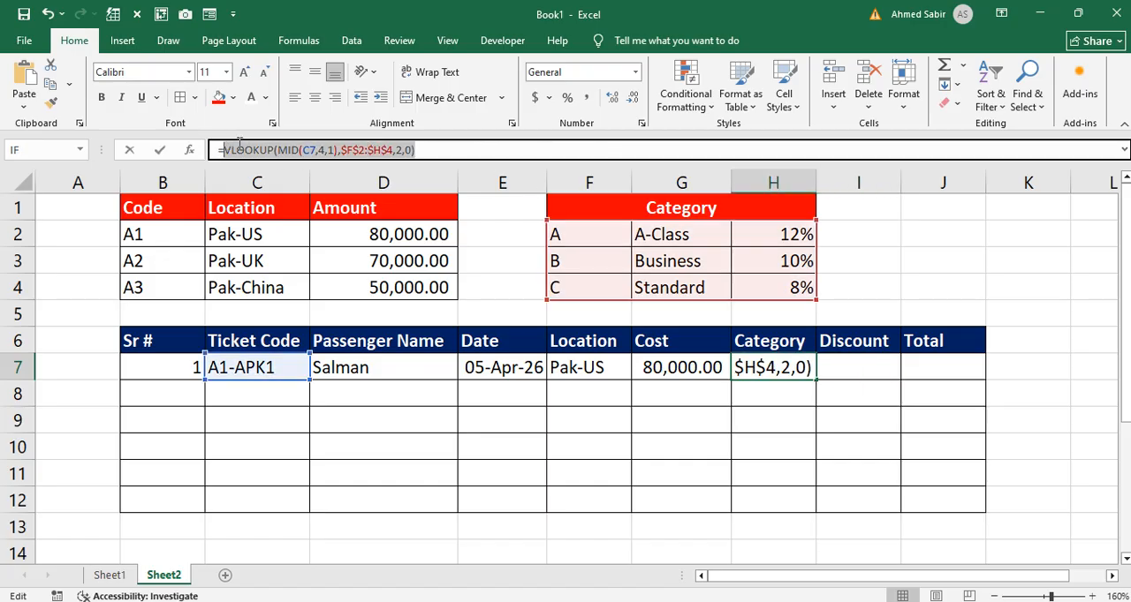
pyautogui.press('Return')
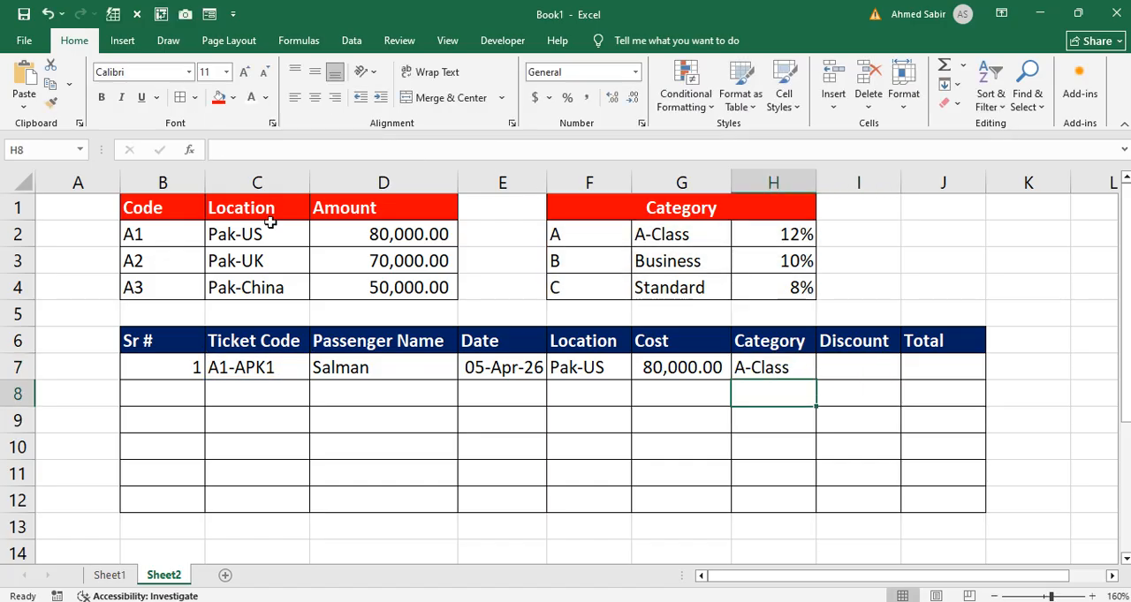
# Step: Enter the copied VLOOKUP as the Discount formula in I7 with its column index set to 3
pyautogui.doubleClick(835, 362)
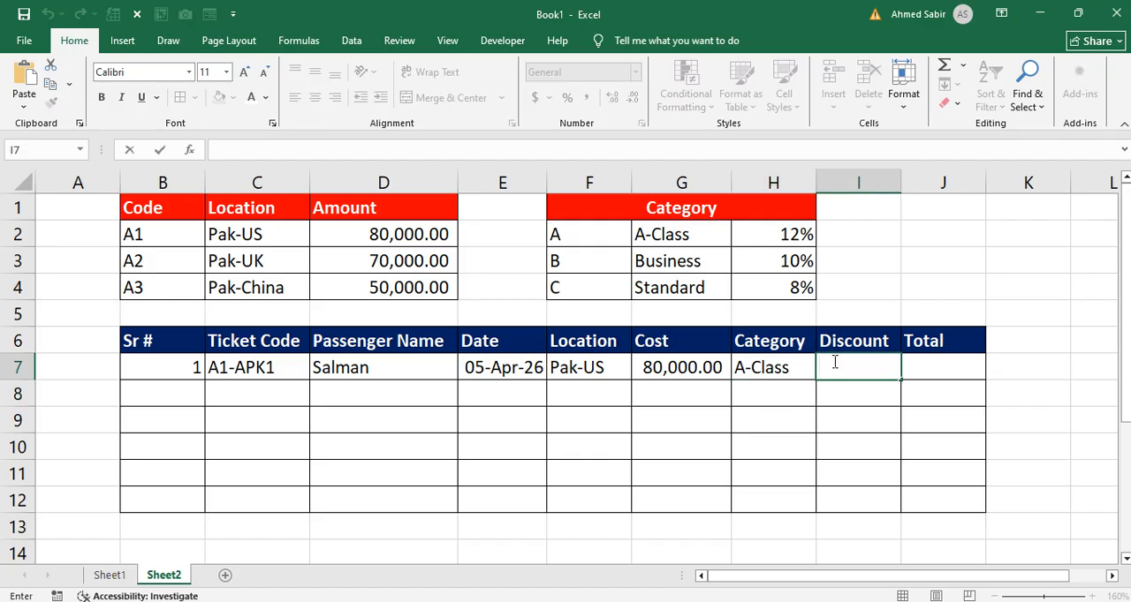
pyautogui.write('=')
pyautogui.hotkey('ctrl', 'v')
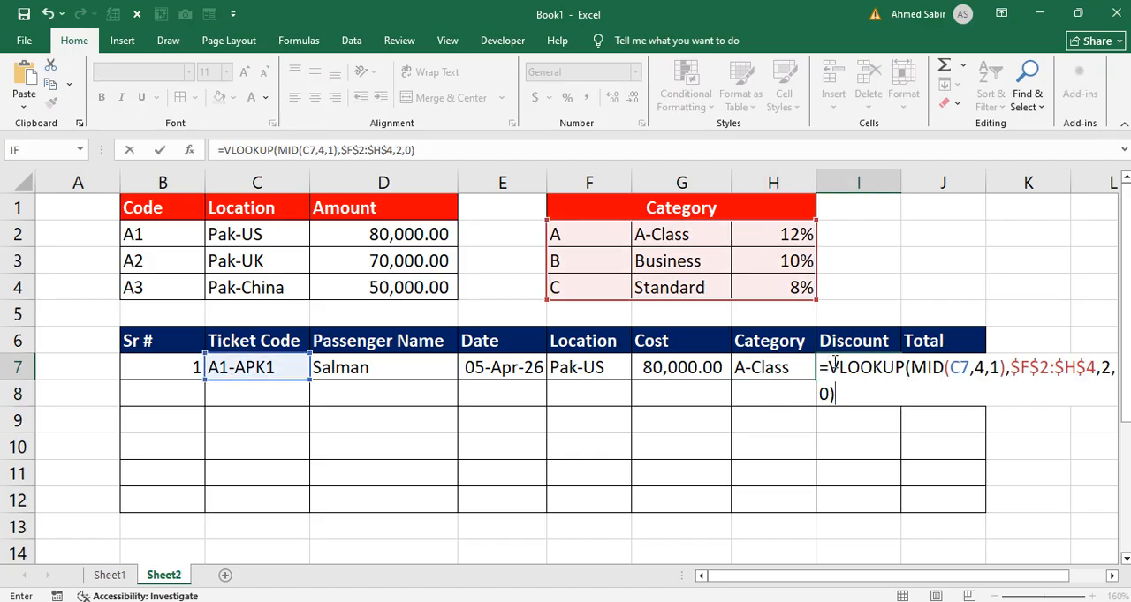
pyautogui.click(1111, 367)
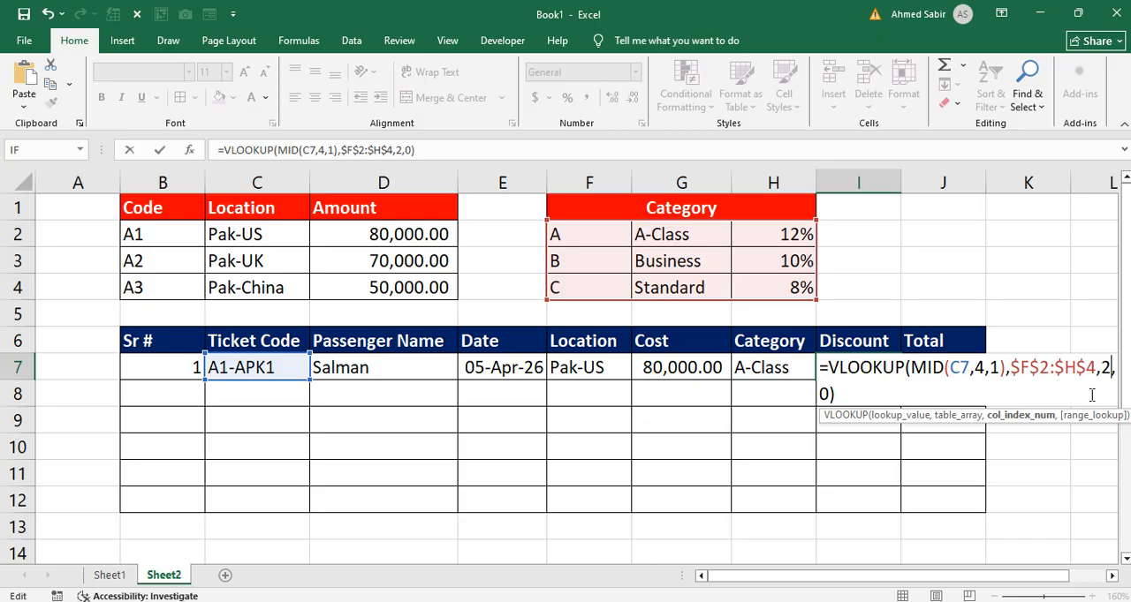
pyautogui.press('BackSpace')
pyautogui.write('3')
pyautogui.press('Return')
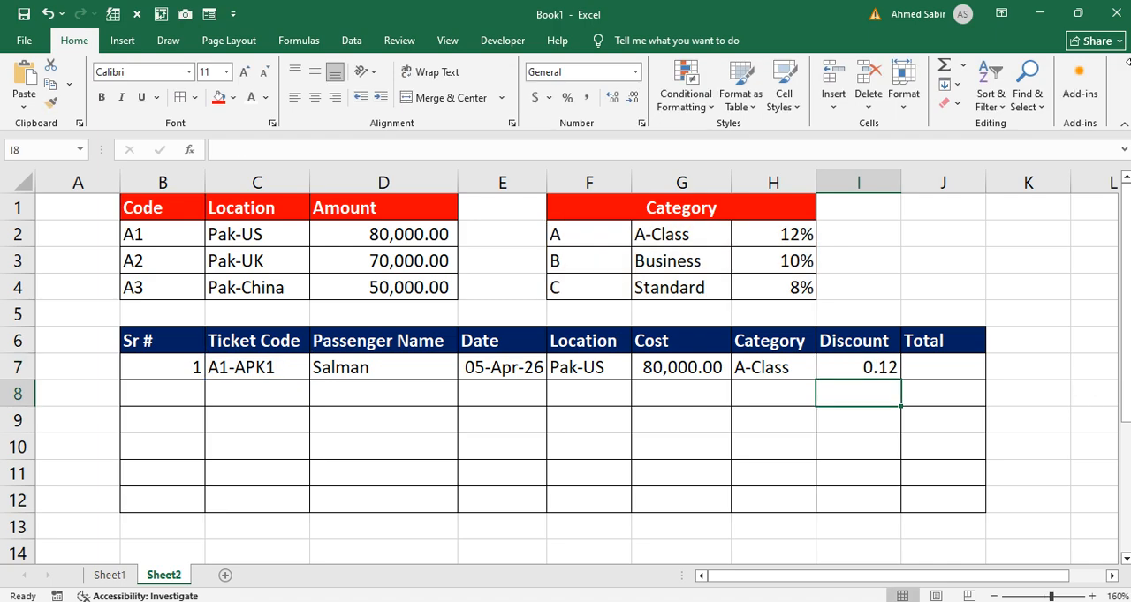
# Step: Apply the percent number style to the Discount cells I7:I12
pyautogui.moveTo(861, 367); pyautogui.dragTo(860, 495)
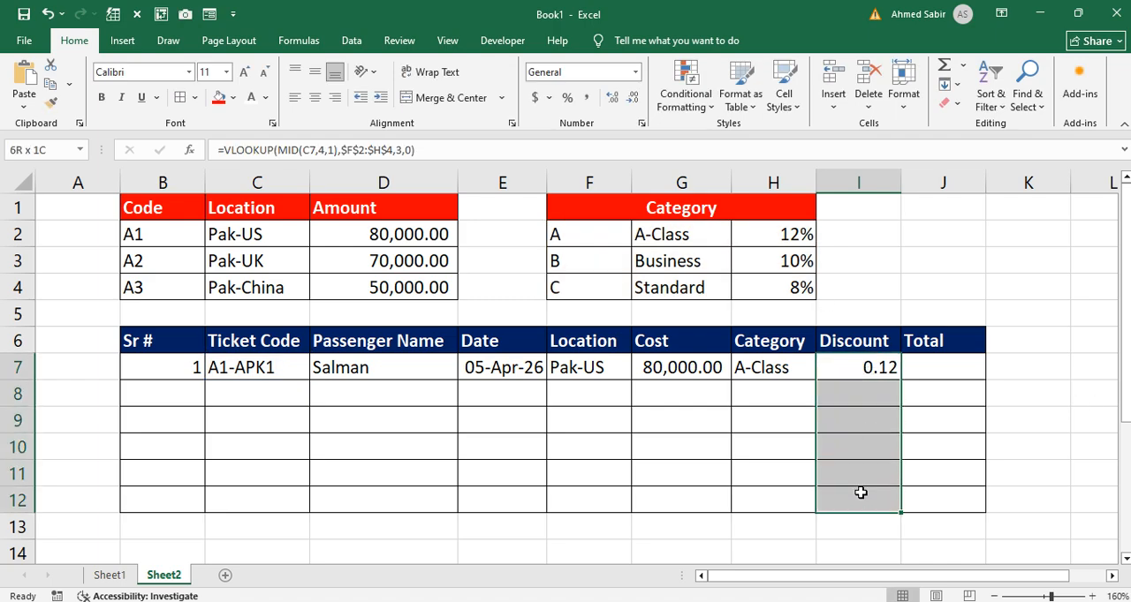
pyautogui.click(568, 99)
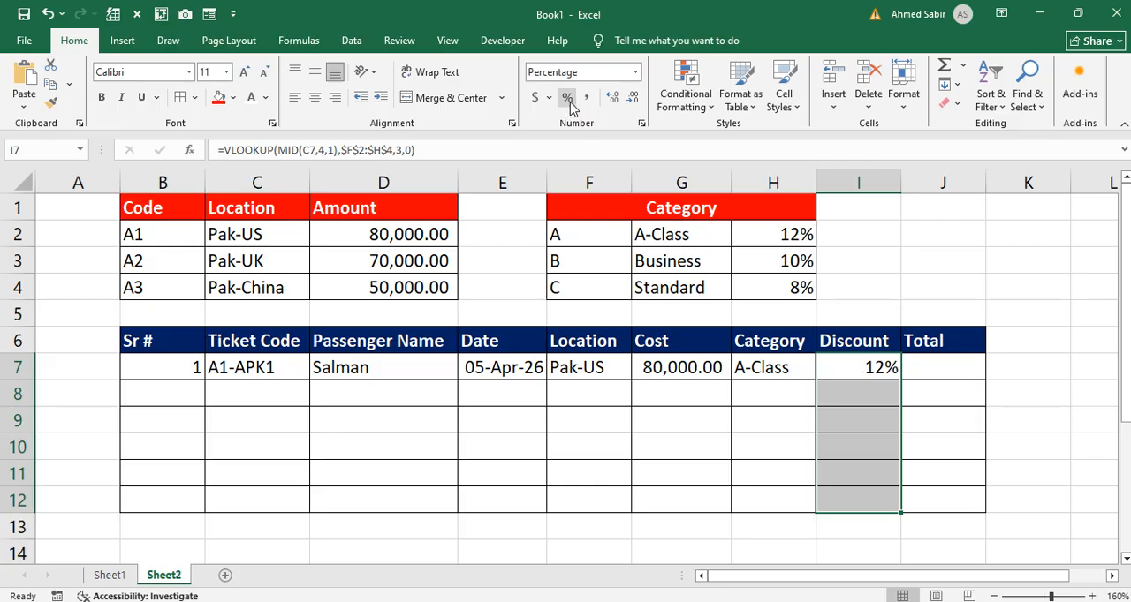
# Step: Enter the Total formula =G7-(G7*I7) in J7 to subtract the discount amount from the cost
pyautogui.click(873, 375)
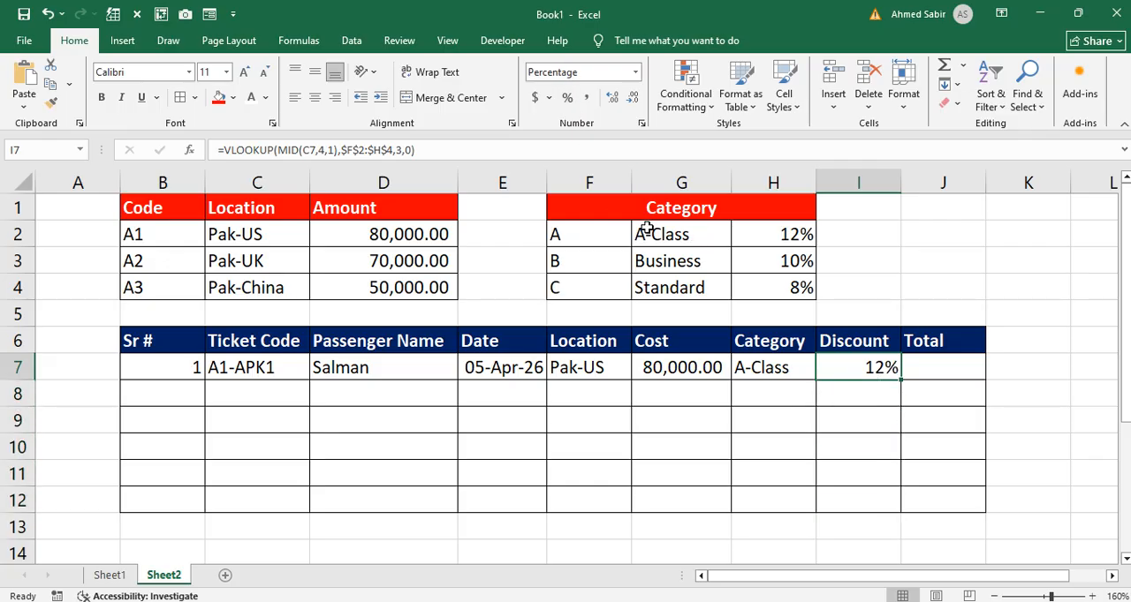
pyautogui.moveTo(609, 236); pyautogui.dragTo(786, 238)
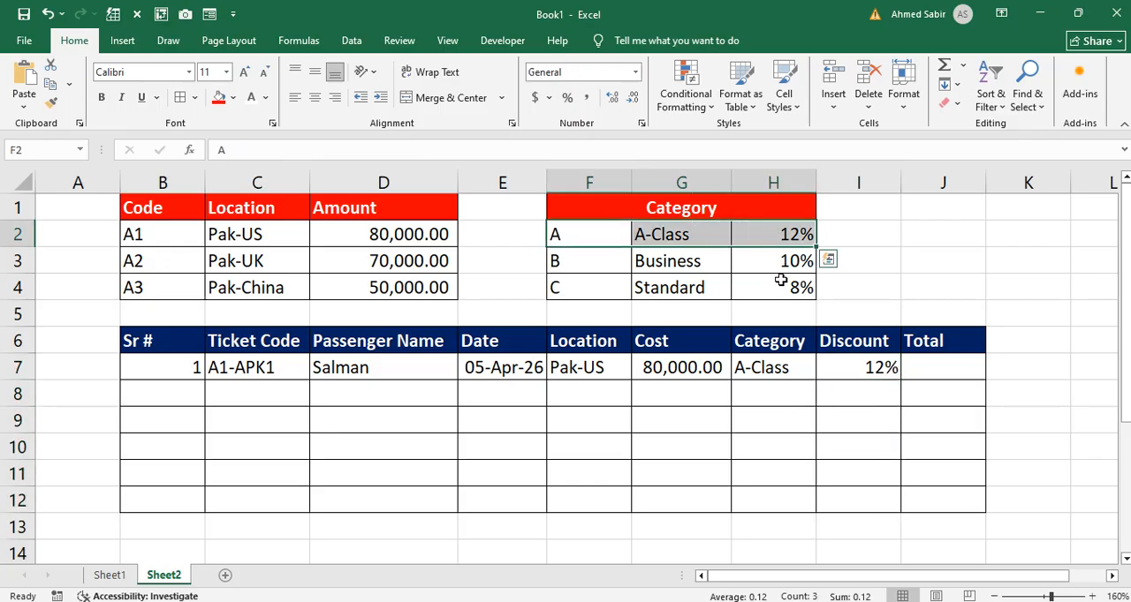
pyautogui.click(916, 367)
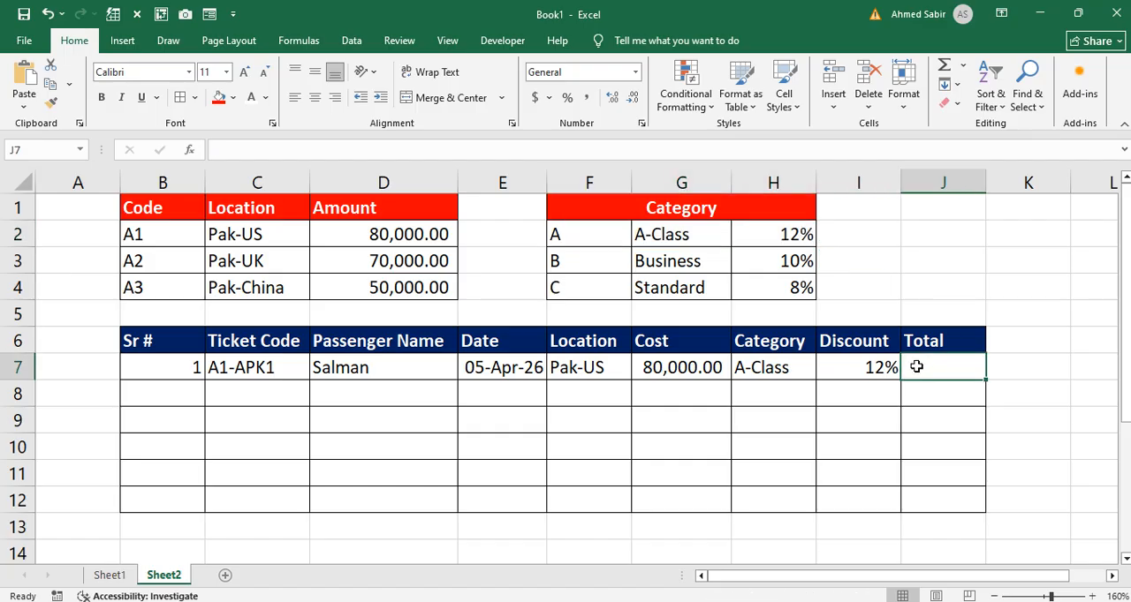
pyautogui.write('=')
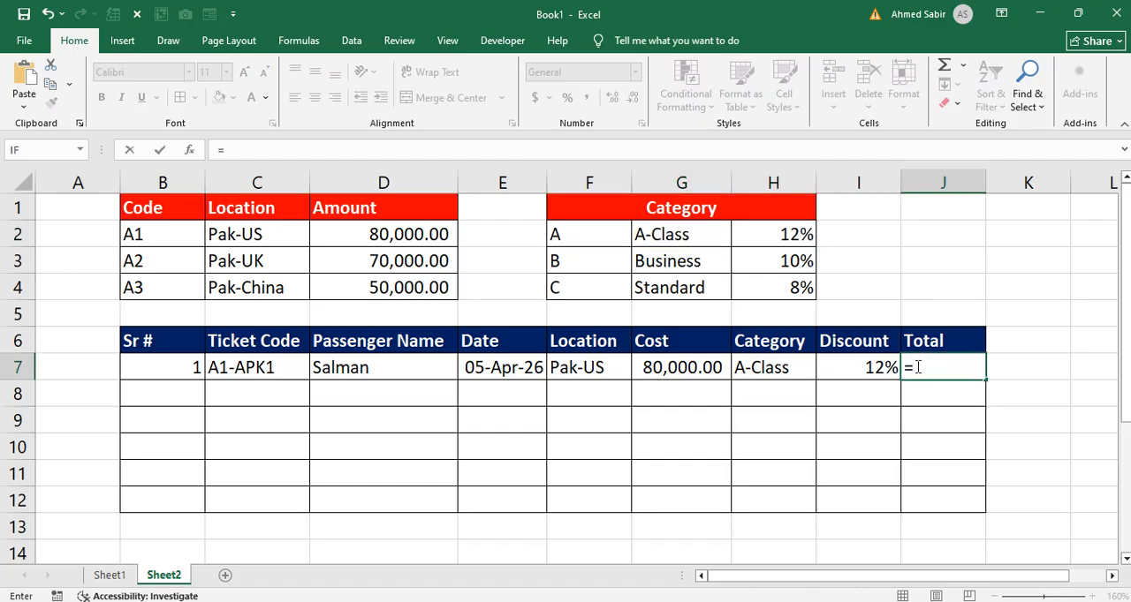
pyautogui.click(697, 371)
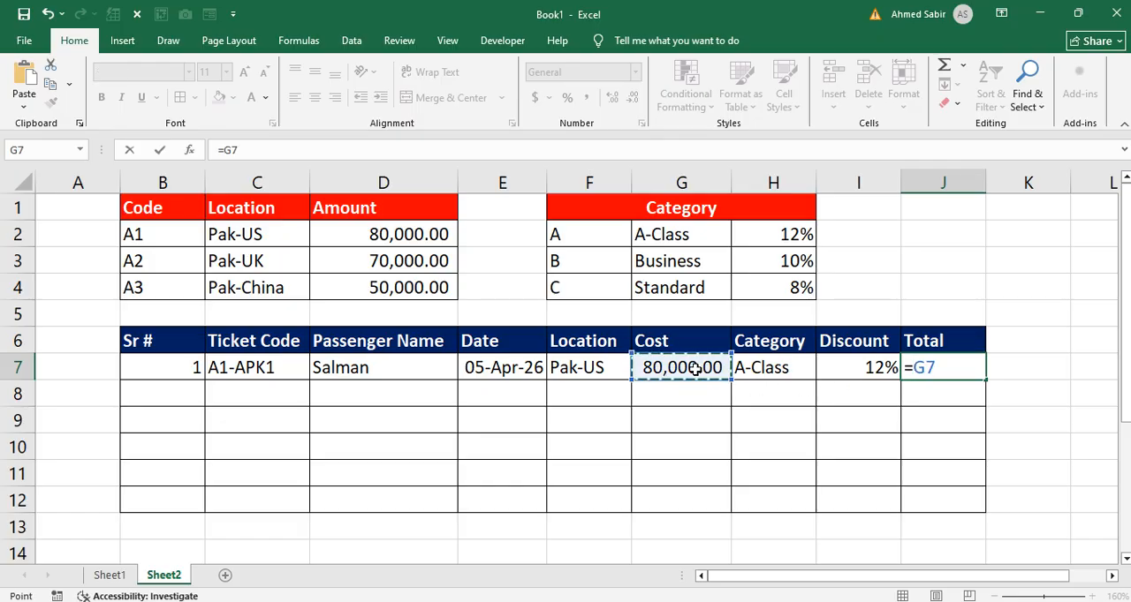
pyautogui.write('-')
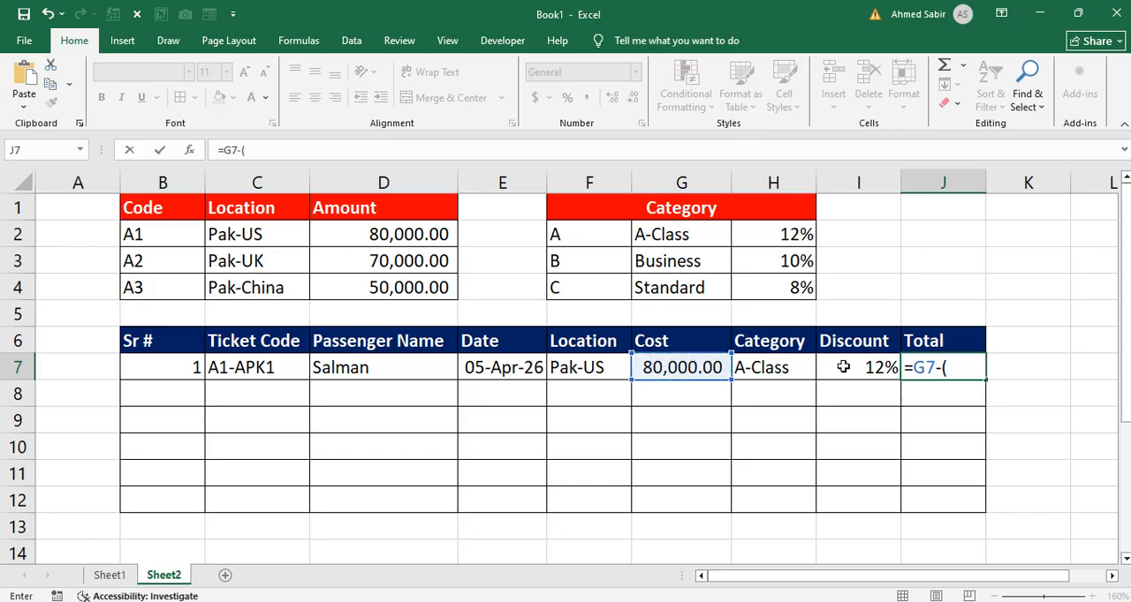
pyautogui.write('(')
pyautogui.click(710, 367)
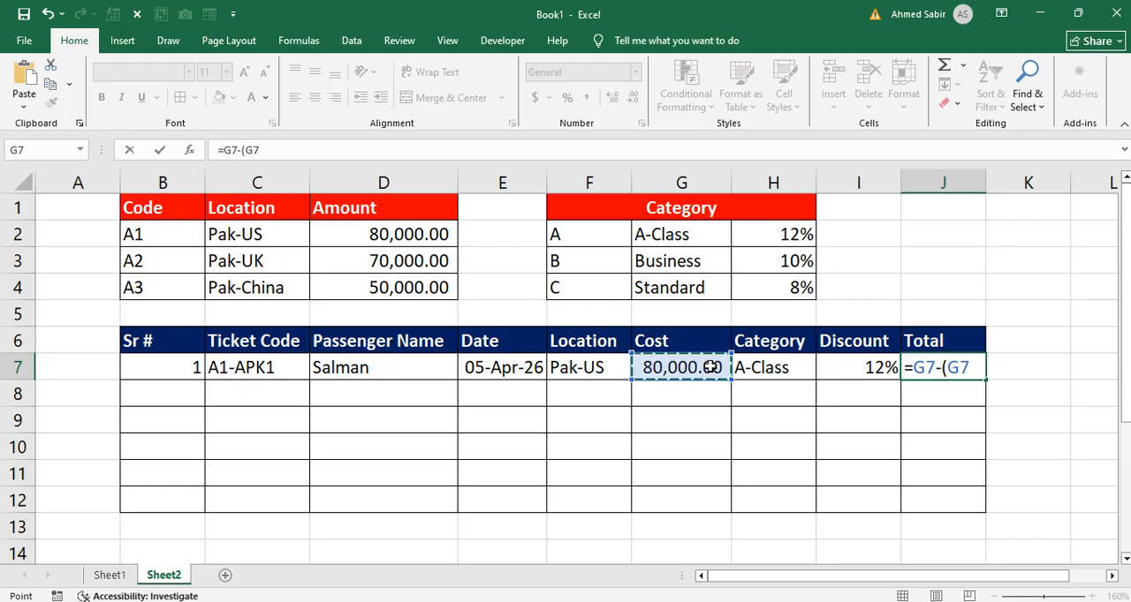
pyautogui.write('*')
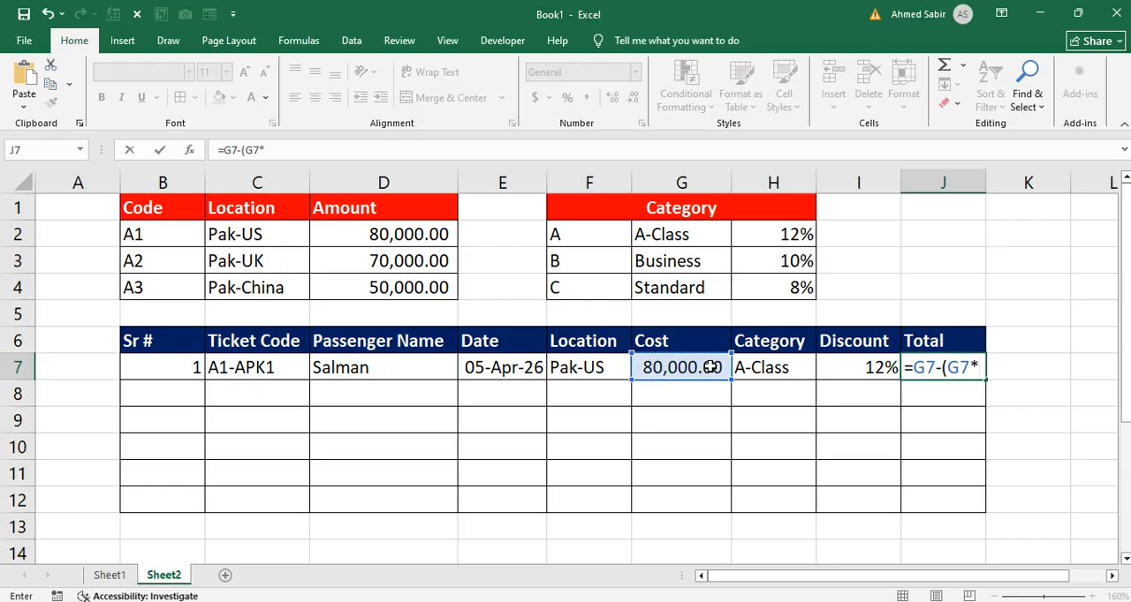
pyautogui.click(881, 371)
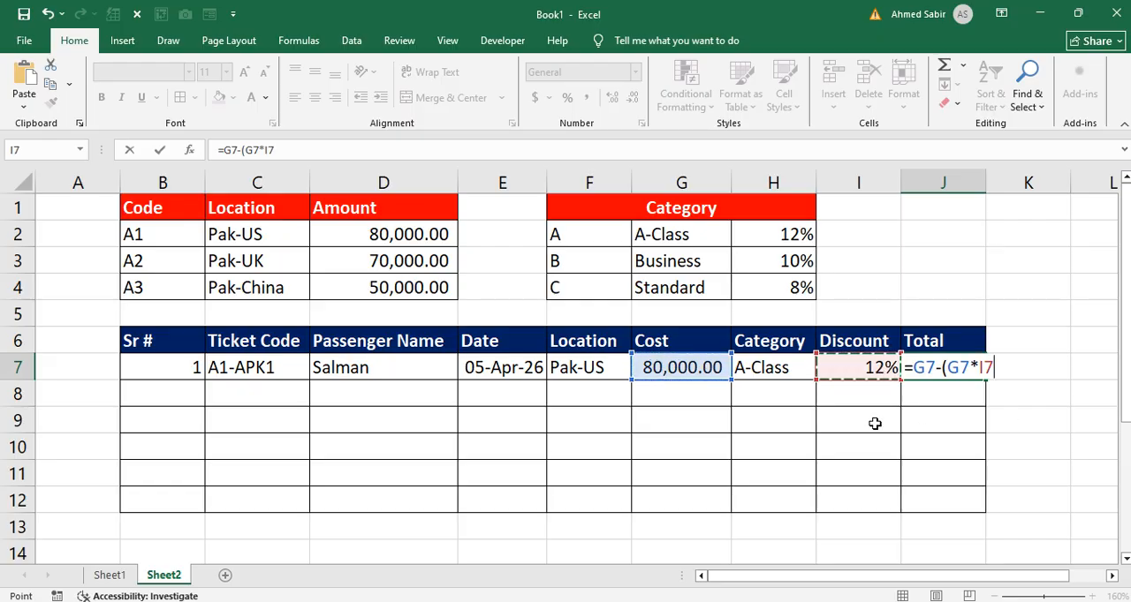
pyautogui.write(')')
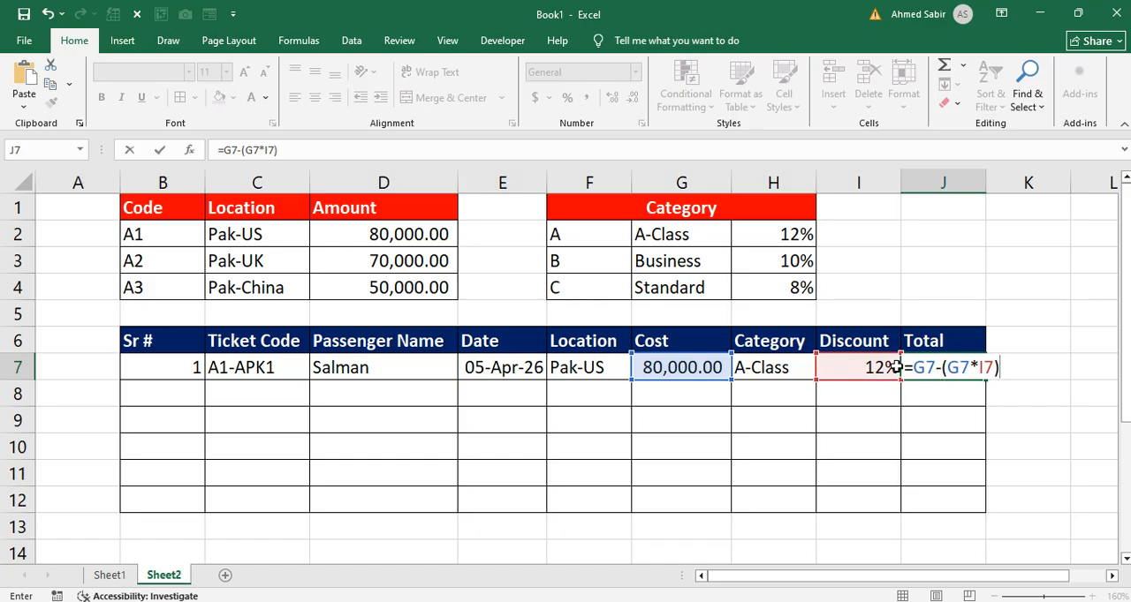
pyautogui.hotkey('ctrl', 'Return')
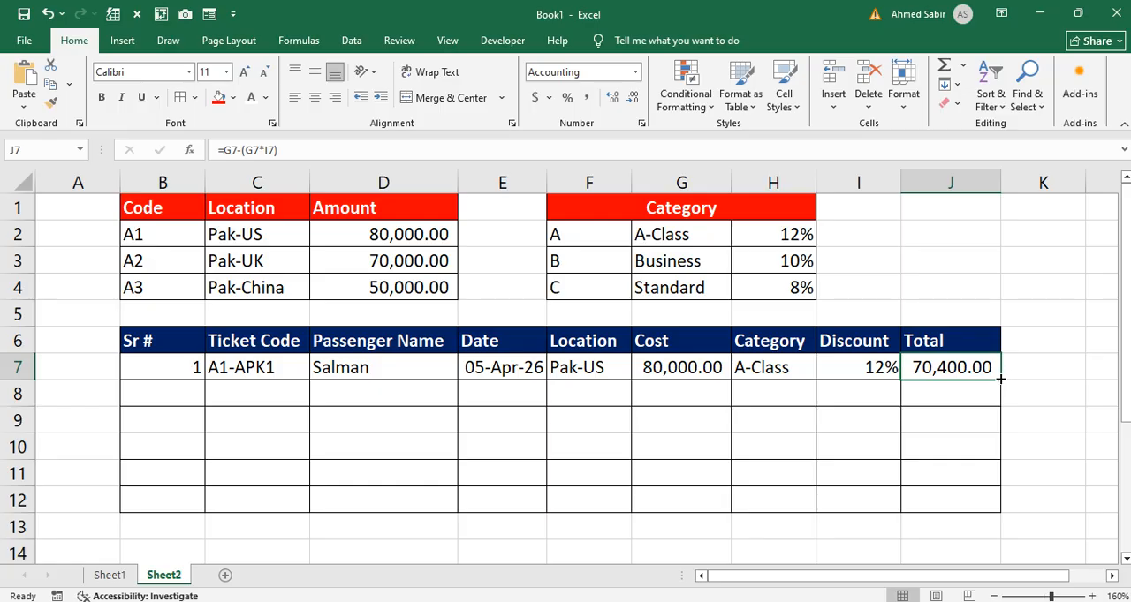
# Step: Fill the Total formula from J7 and the Discount formula from I7 down through row 11
pyautogui.moveTo(1001, 380); pyautogui.dragTo(986, 481)
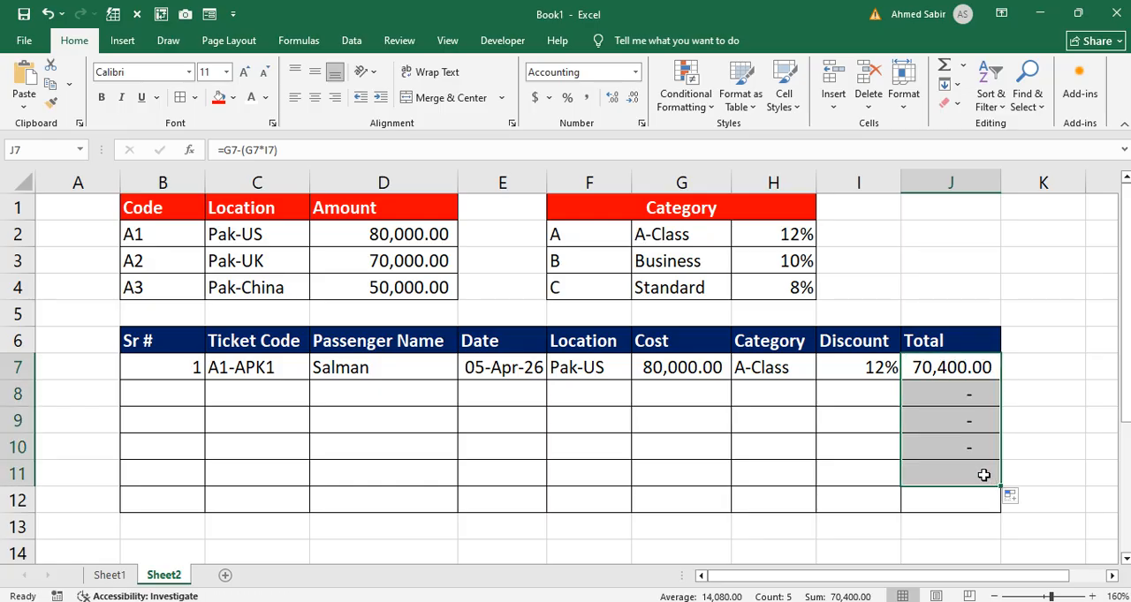
pyautogui.click(881, 375)
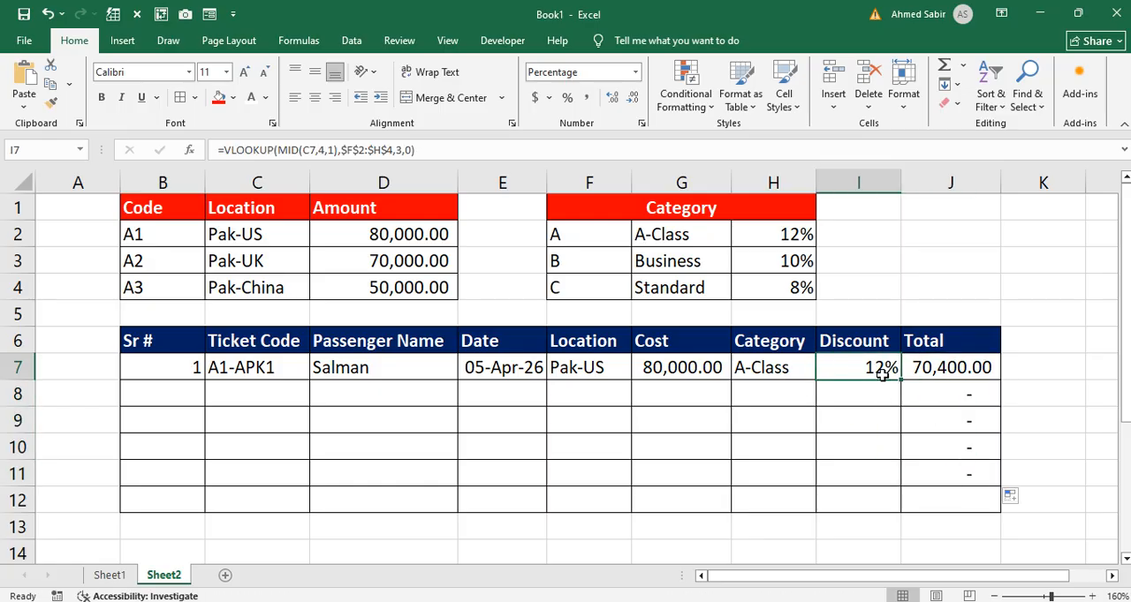
pyautogui.moveTo(904, 380); pyautogui.dragTo(883, 485)
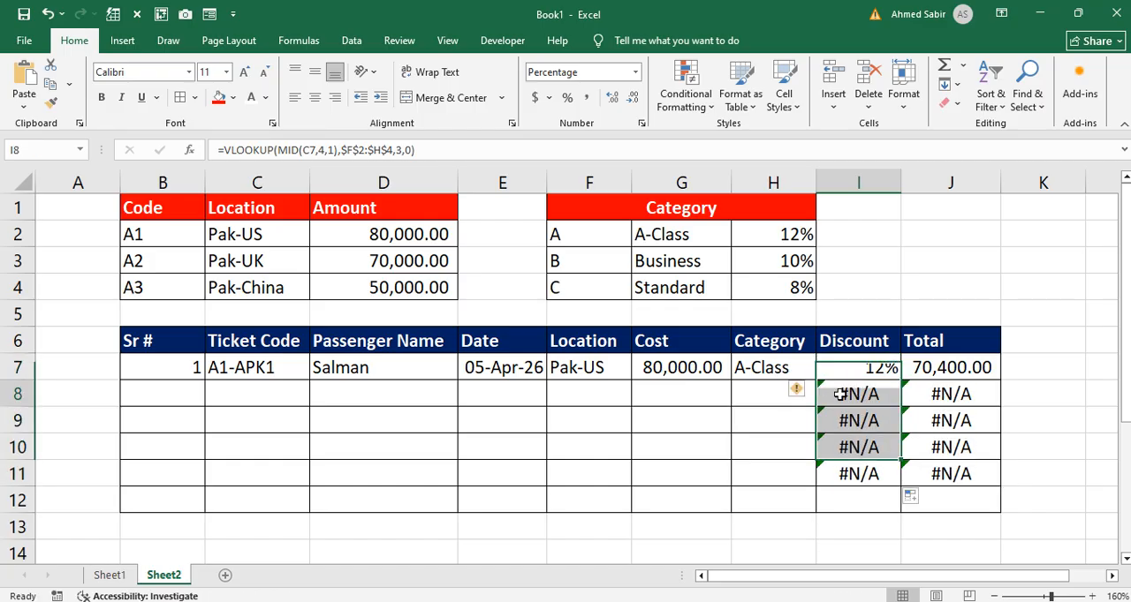
pyautogui.doubleClick(840, 394)
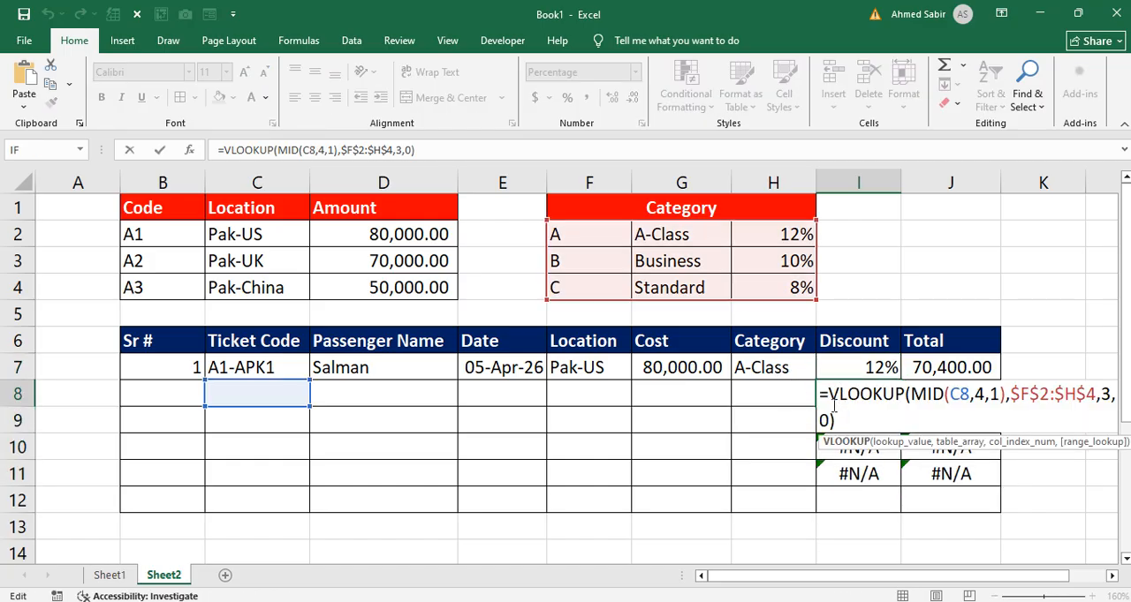
pyautogui.press('Escape')
# Step: Fill the Category, Cost and Location formulas from row 7 down through row 11
pyautogui.click(792, 369)
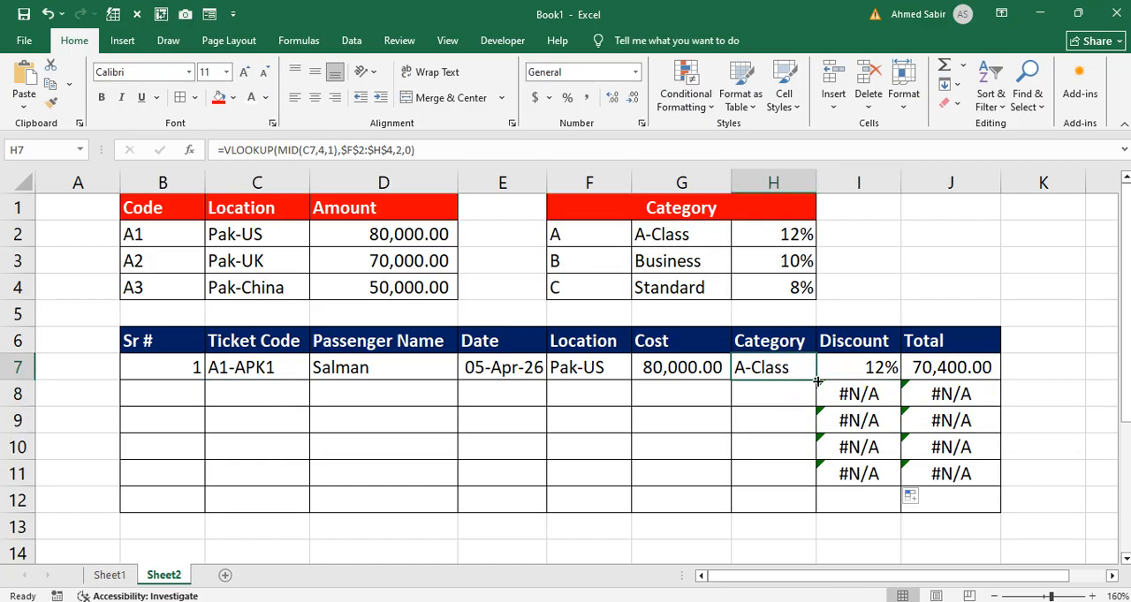
pyautogui.moveTo(817, 380); pyautogui.dragTo(798, 477)
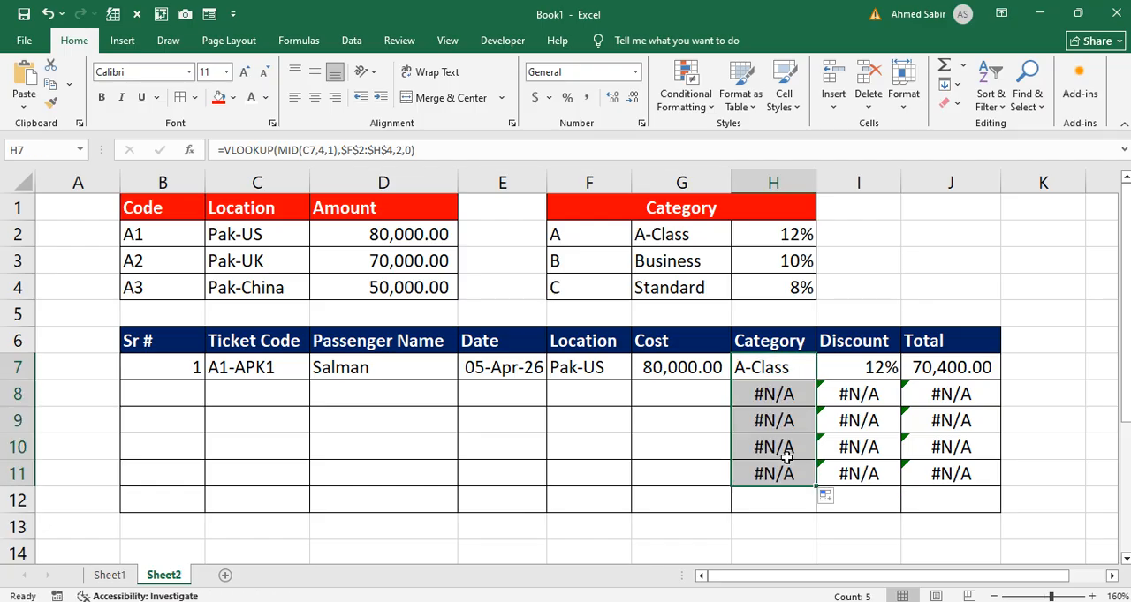
pyautogui.click(698, 375)
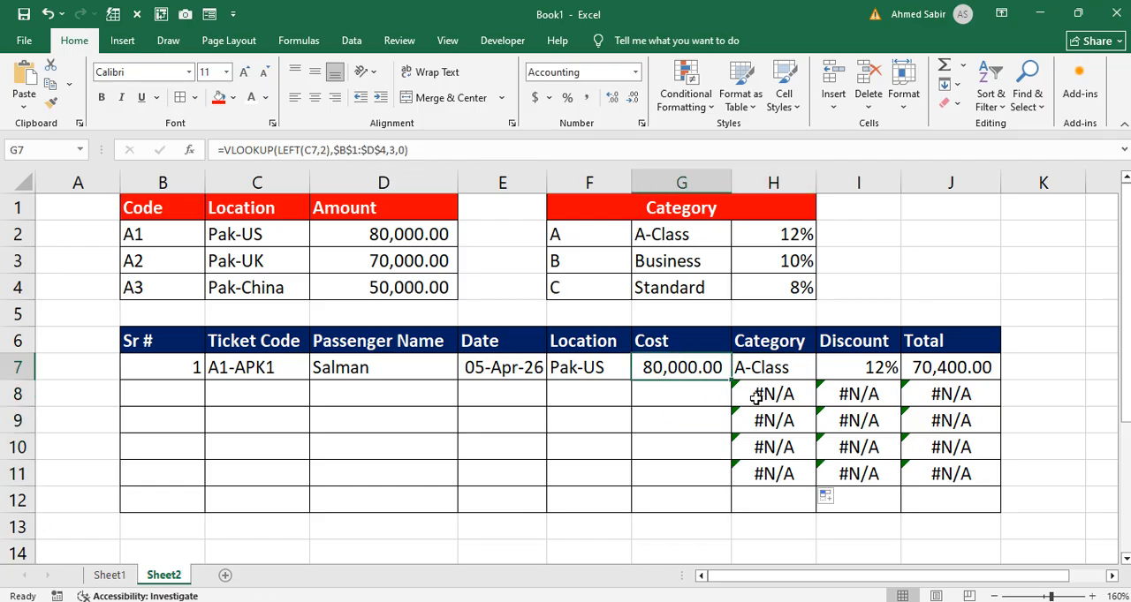
pyautogui.moveTo(726, 394); pyautogui.dragTo(721, 482)
pyautogui.click(610, 369)
pyautogui.moveTo(630, 380); pyautogui.dragTo(616, 485)
# Step: Enter the serial numbers 2, 3, 4 and 5 in cells B8 to B11
pyautogui.click(526, 369)
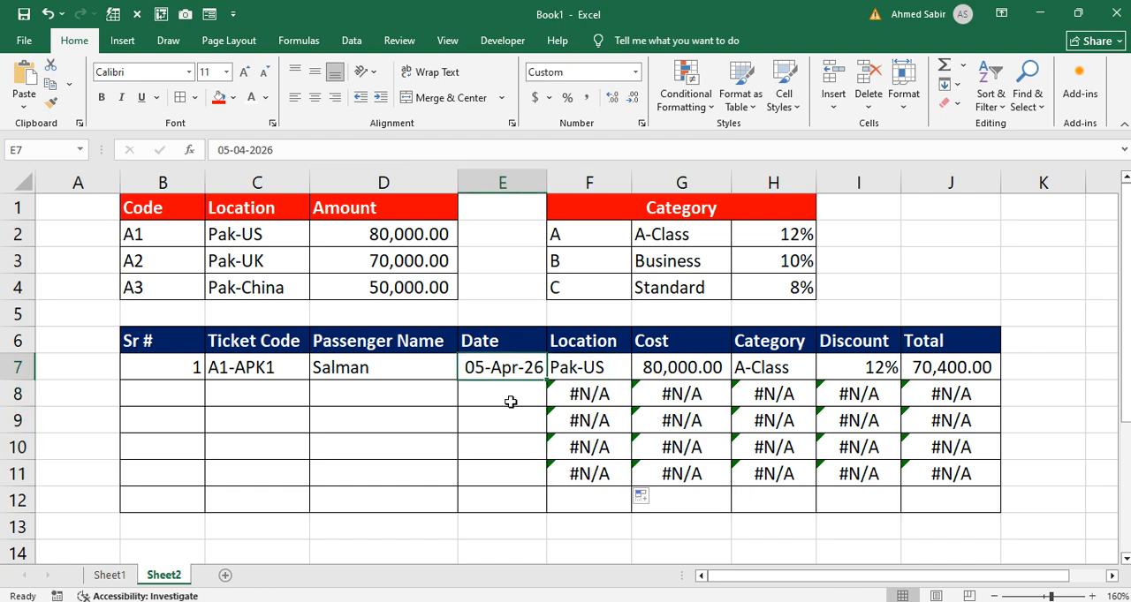
pyautogui.click(378, 392)
pyautogui.click(190, 387)
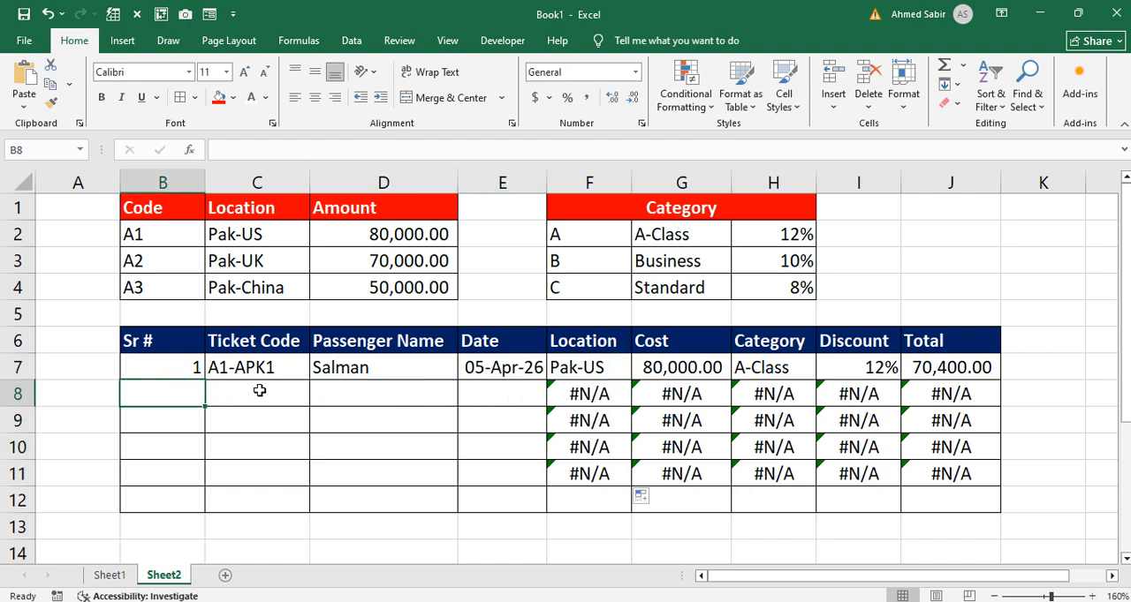
pyautogui.write('2')
pyautogui.press('Return')
pyautogui.write('3')
pyautogui.press('Return')
pyautogui.write('4')
pyautogui.press('Return')
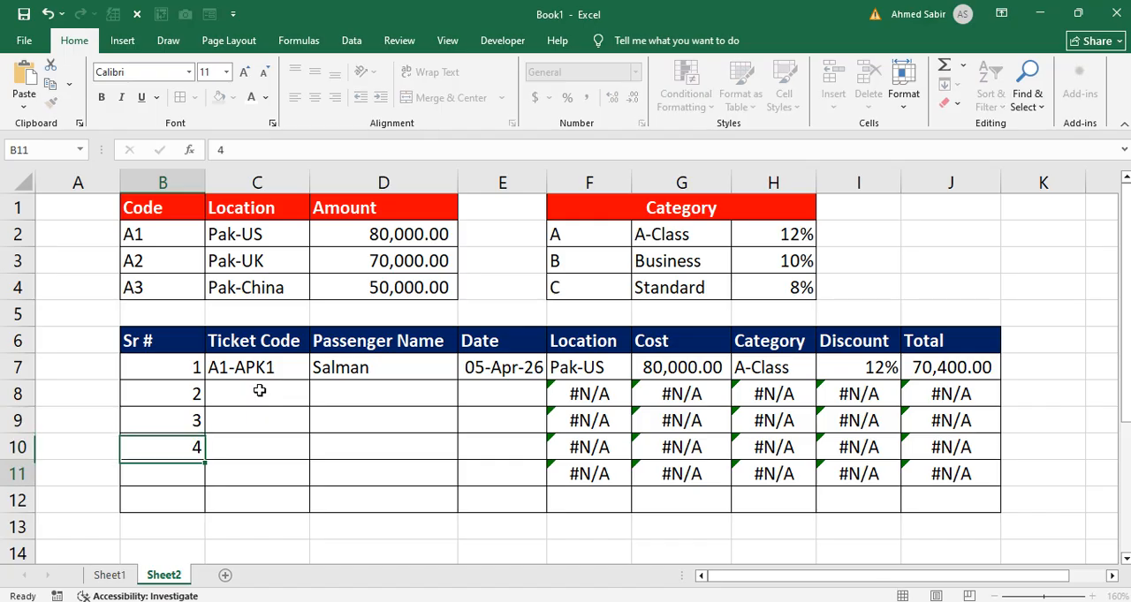
pyautogui.write('5')
pyautogui.press('Return')
# Step: Enter the ticket code A2-CPK3 in C8 for the second record
pyautogui.click(261, 390)
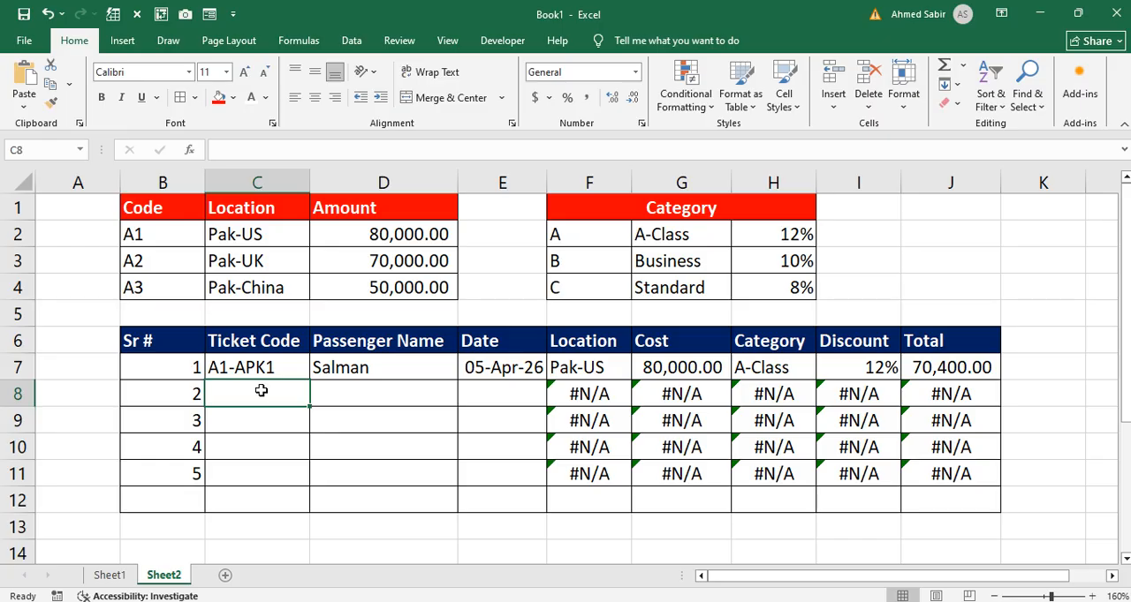
pyautogui.write('A')
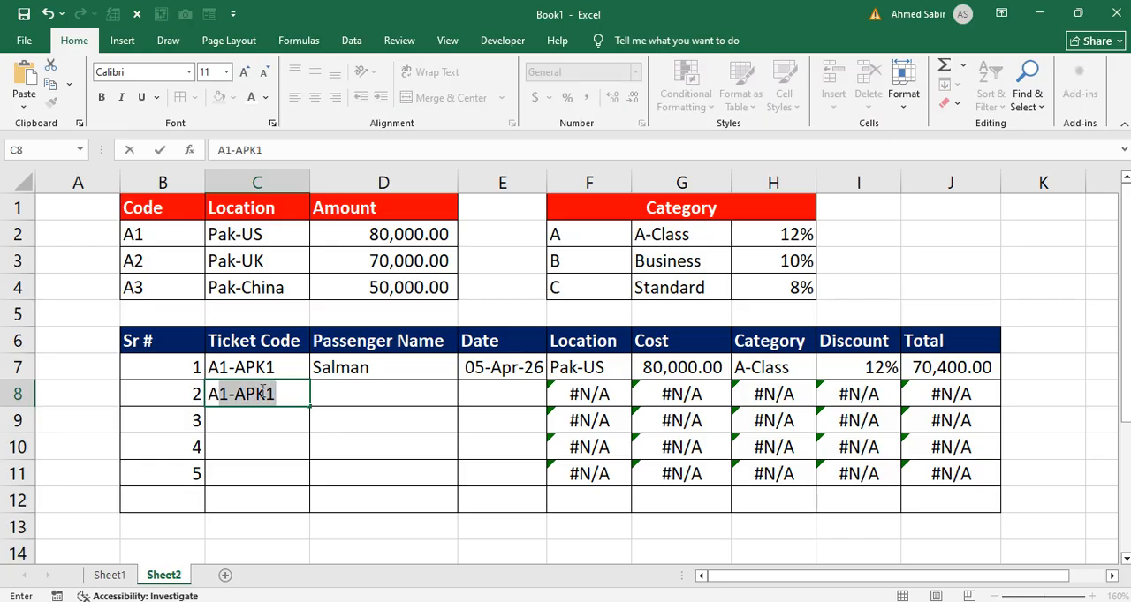
pyautogui.write('2-')
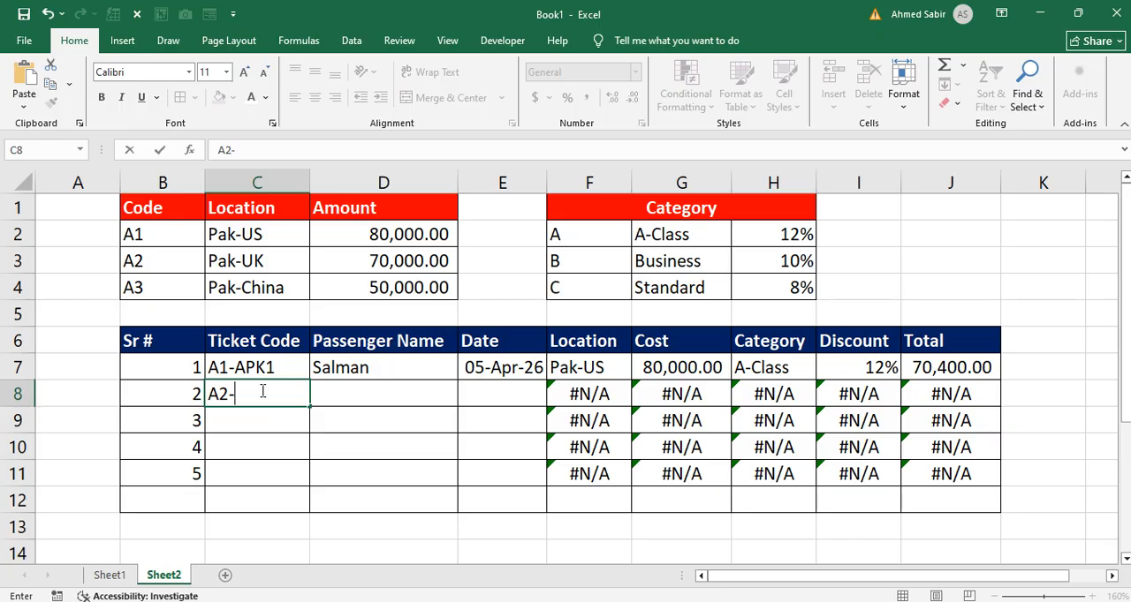
pyautogui.write('CPK3')
pyautogui.press('Return')
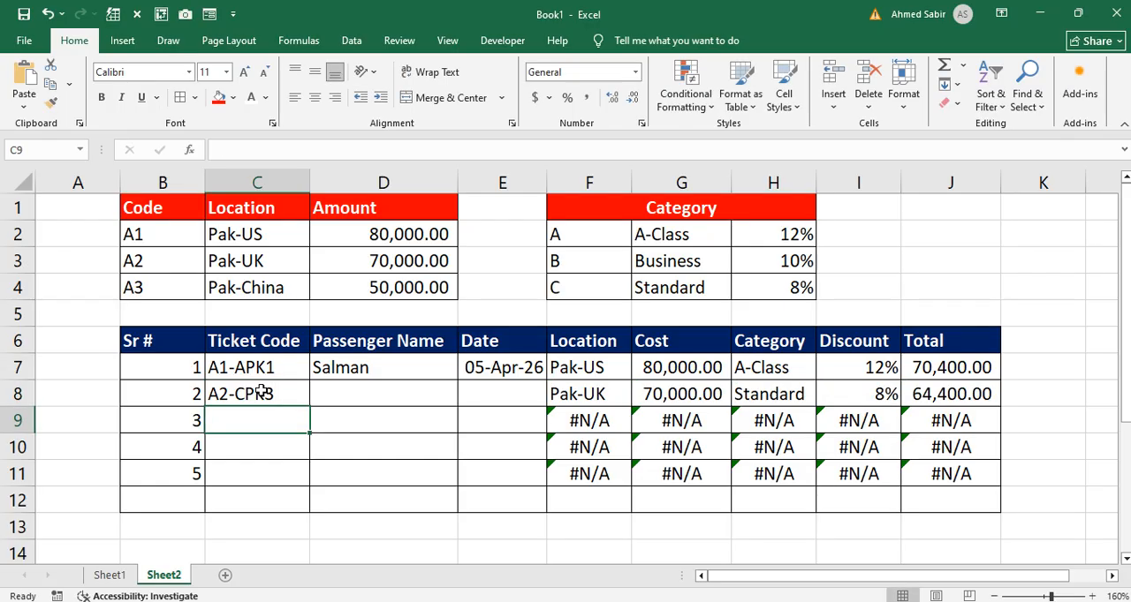
# Step: Check the Location, Cost, Category, Discount and Total in row 8 against the code and category lookup tables
pyautogui.click(584, 394)
pyautogui.click(649, 394)
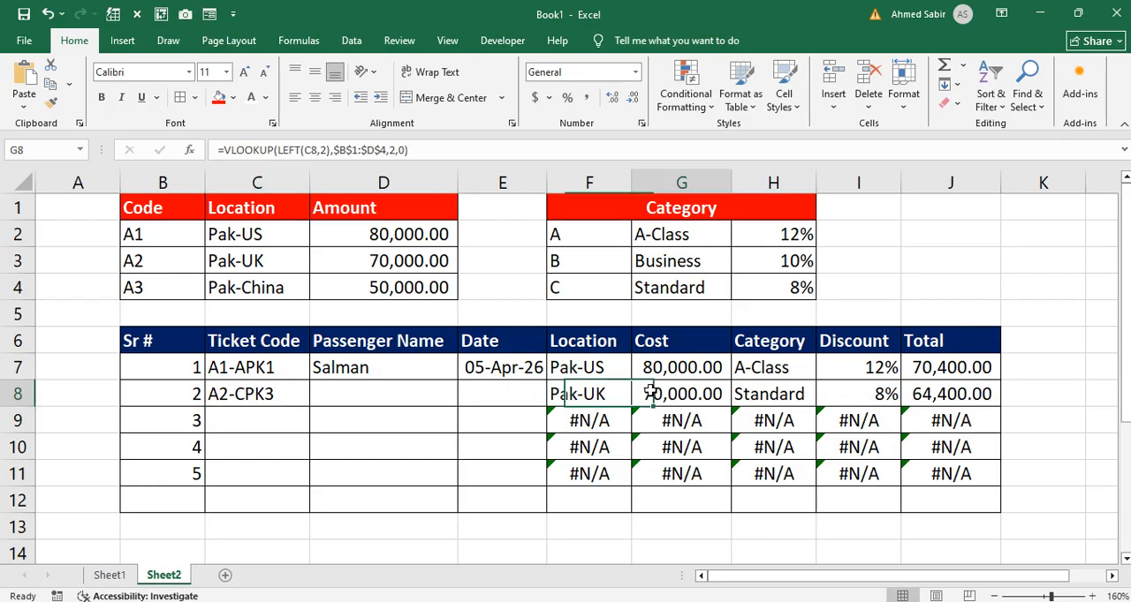
pyautogui.click(396, 263)
pyautogui.click(661, 395)
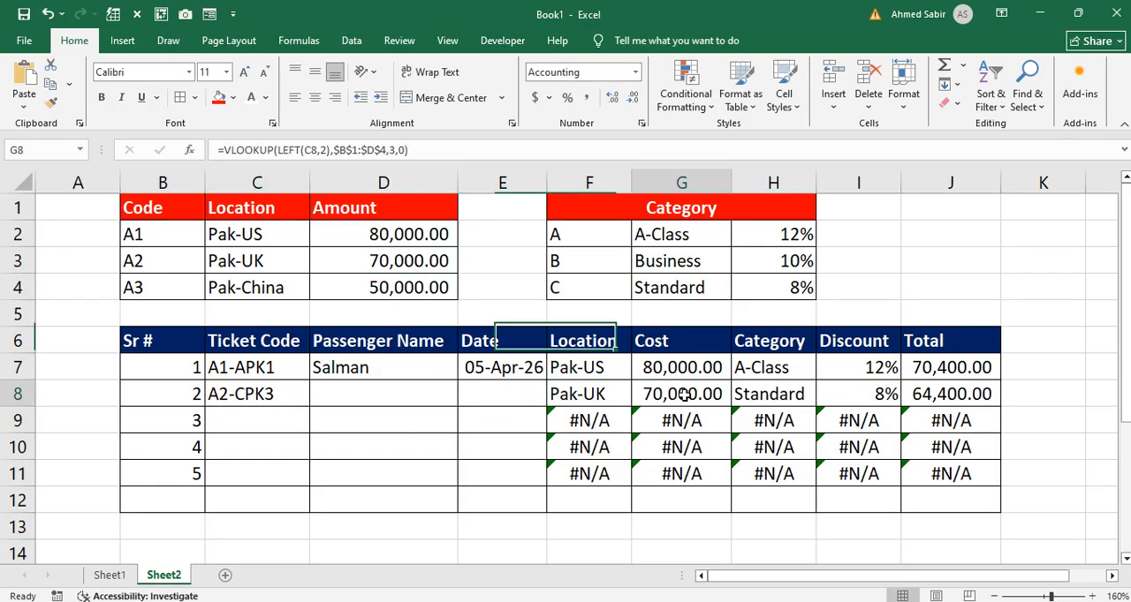
pyautogui.click(770, 400)
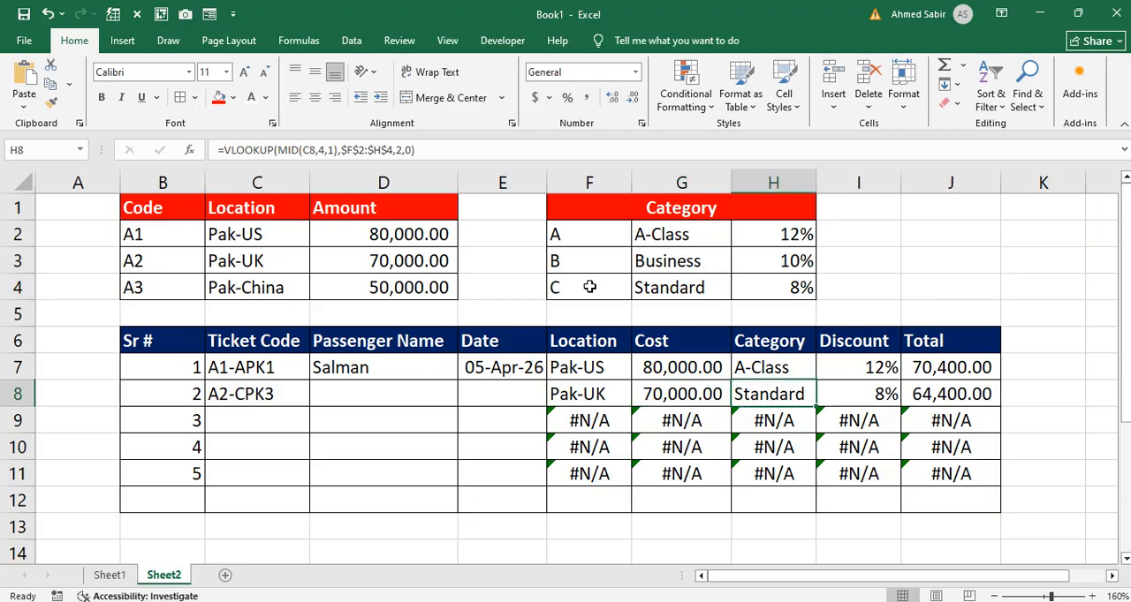
pyautogui.moveTo(589, 287); pyautogui.dragTo(790, 293)
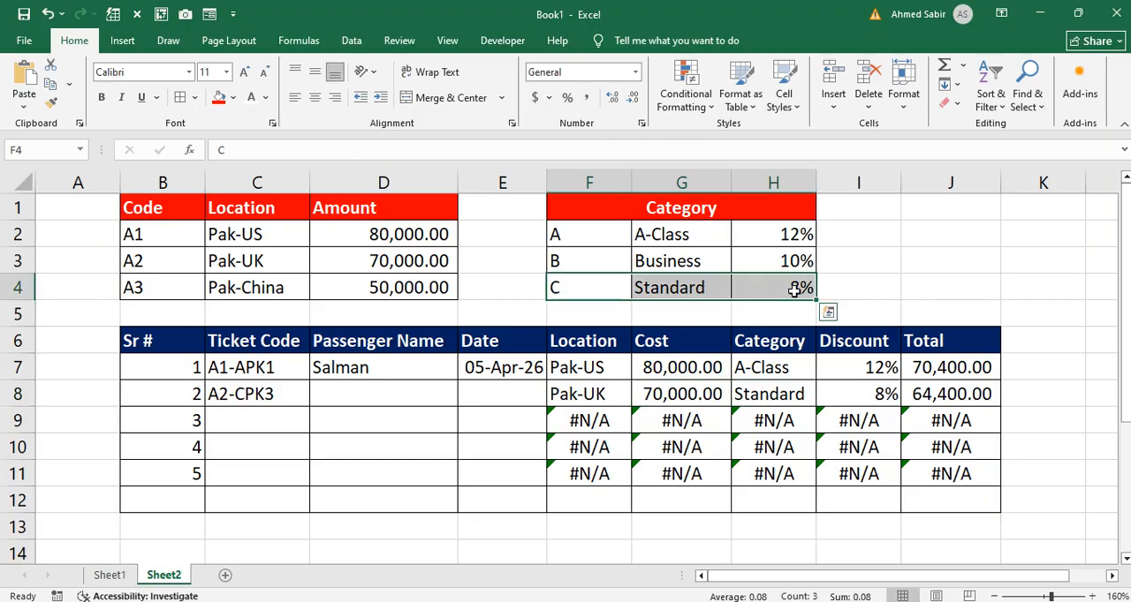
pyautogui.click(859, 393)
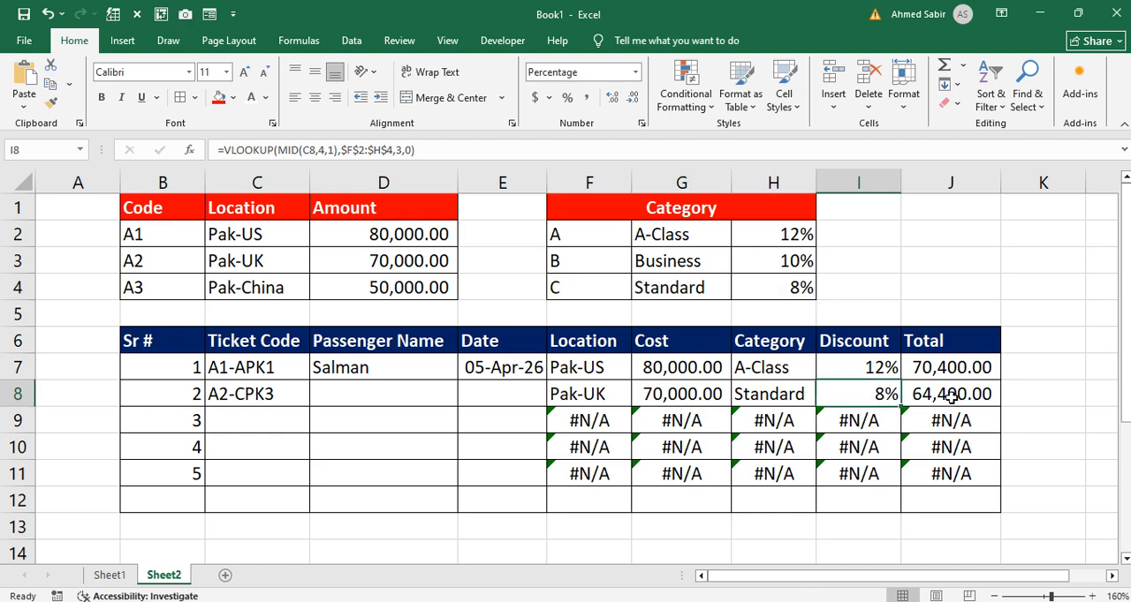
pyautogui.click(951, 398)
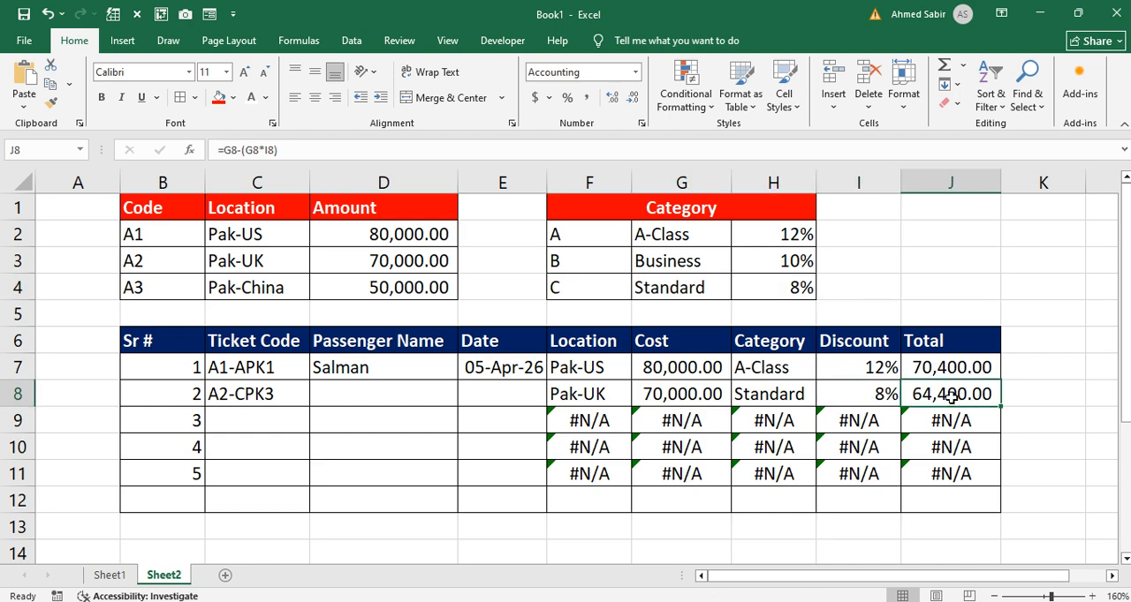
# Step: Enter the ticket code A2-APK1 in C9 for the third record
pyautogui.click(275, 421)
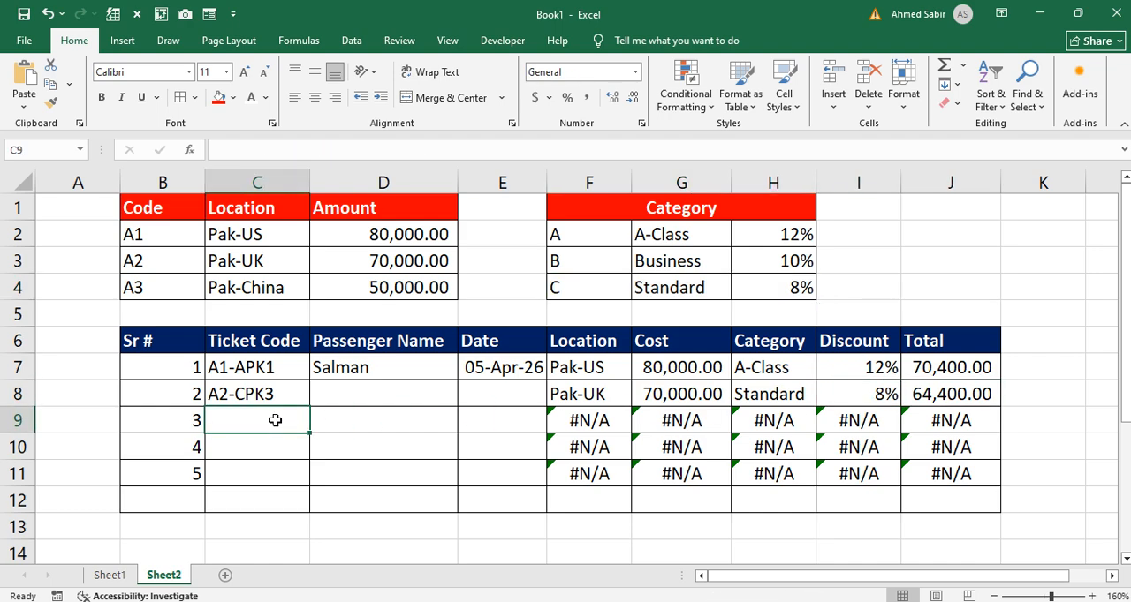
pyautogui.write('A')
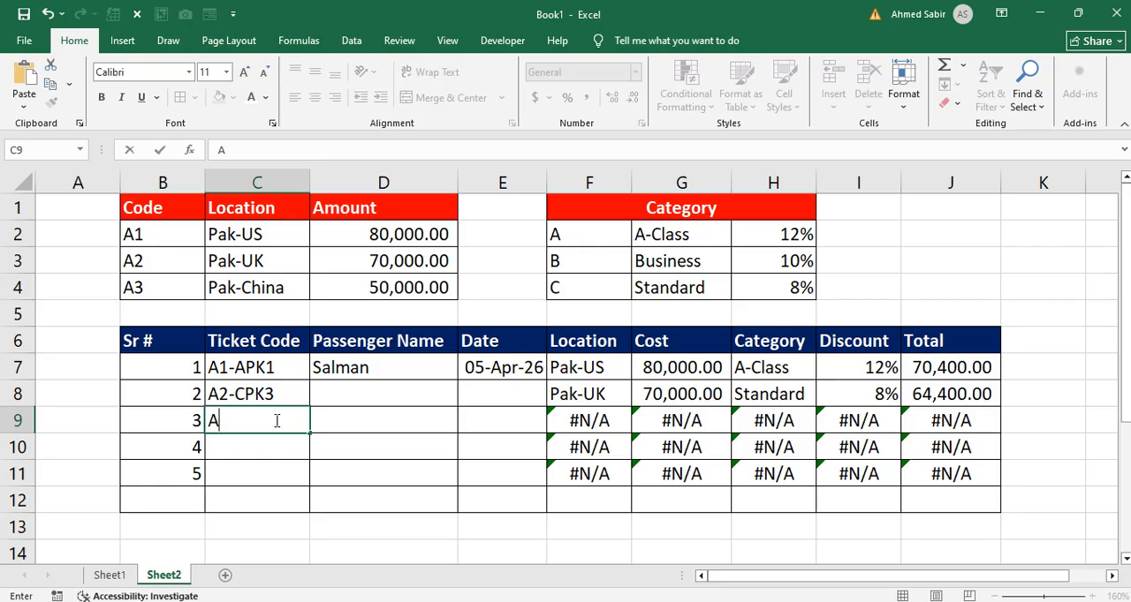
pyautogui.write('2-')
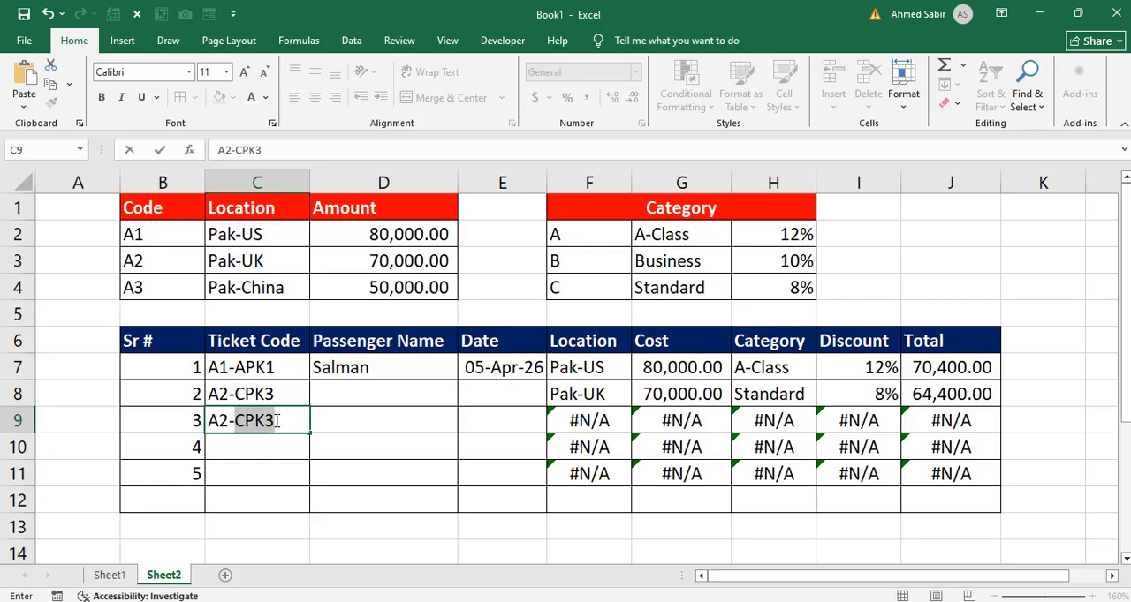
pyautogui.write('APK')
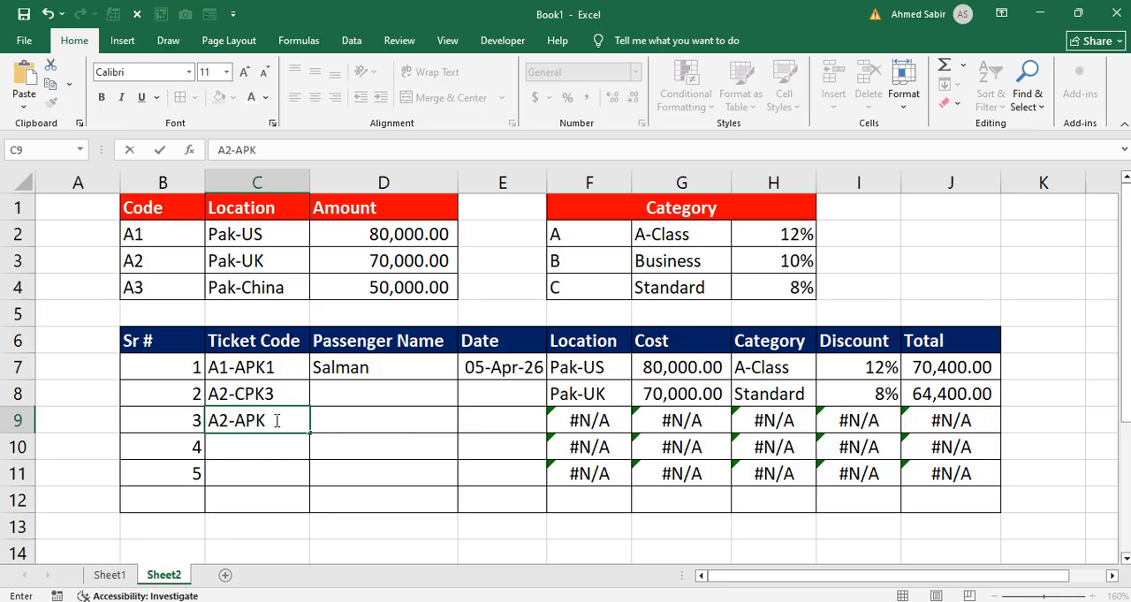
pyautogui.write('1')
pyautogui.press('Return')
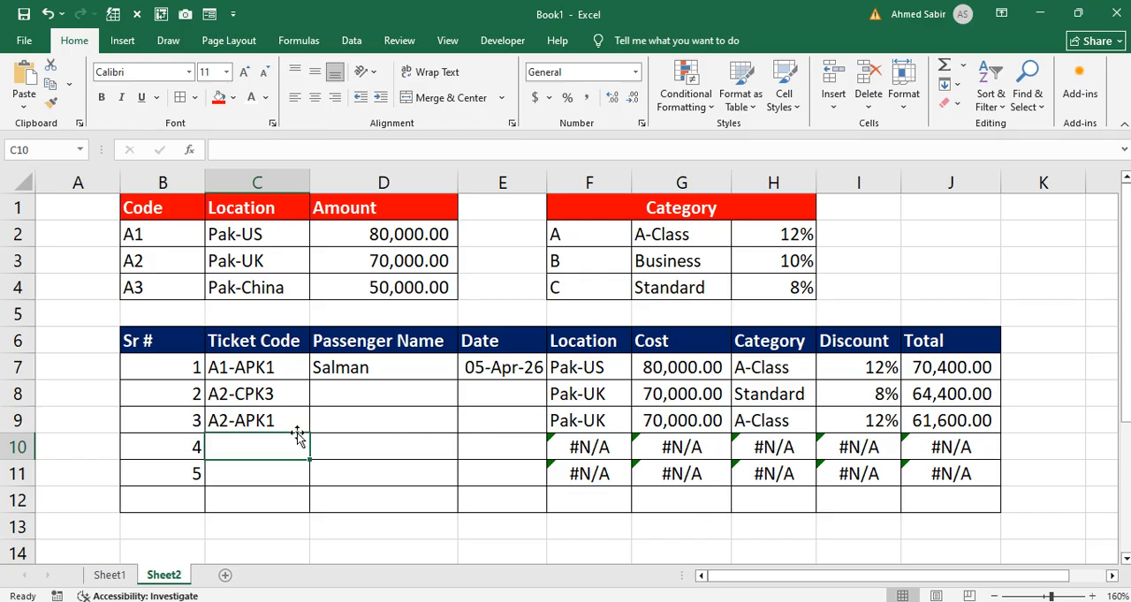
# Step: Enter the ticket code A3-BPK3 in C10 for the fourth record
pyautogui.write('A3-')
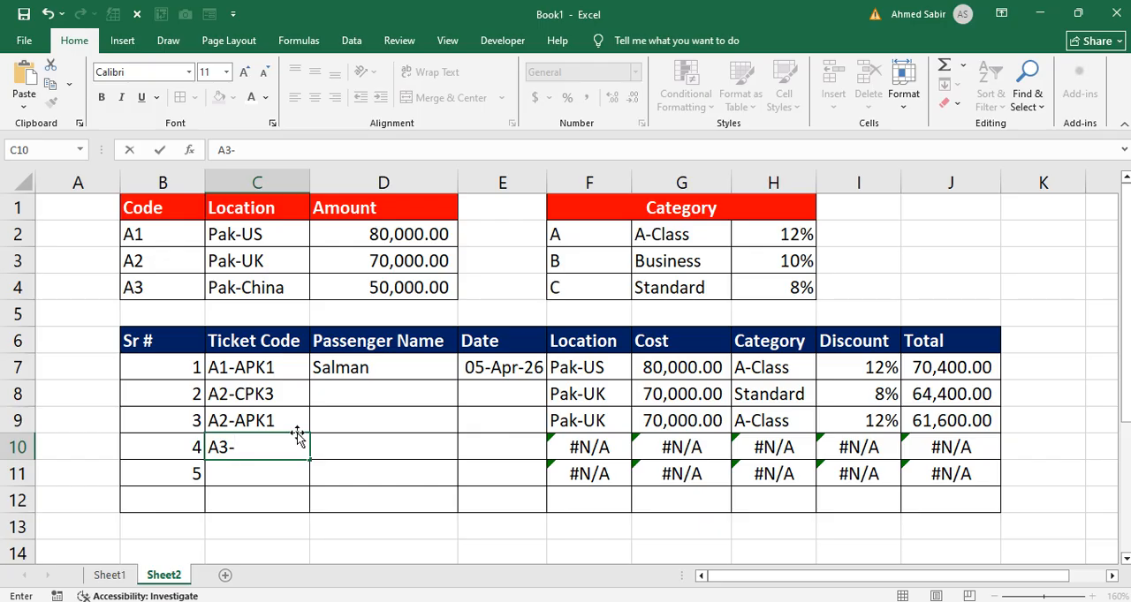
pyautogui.write('BPK3')
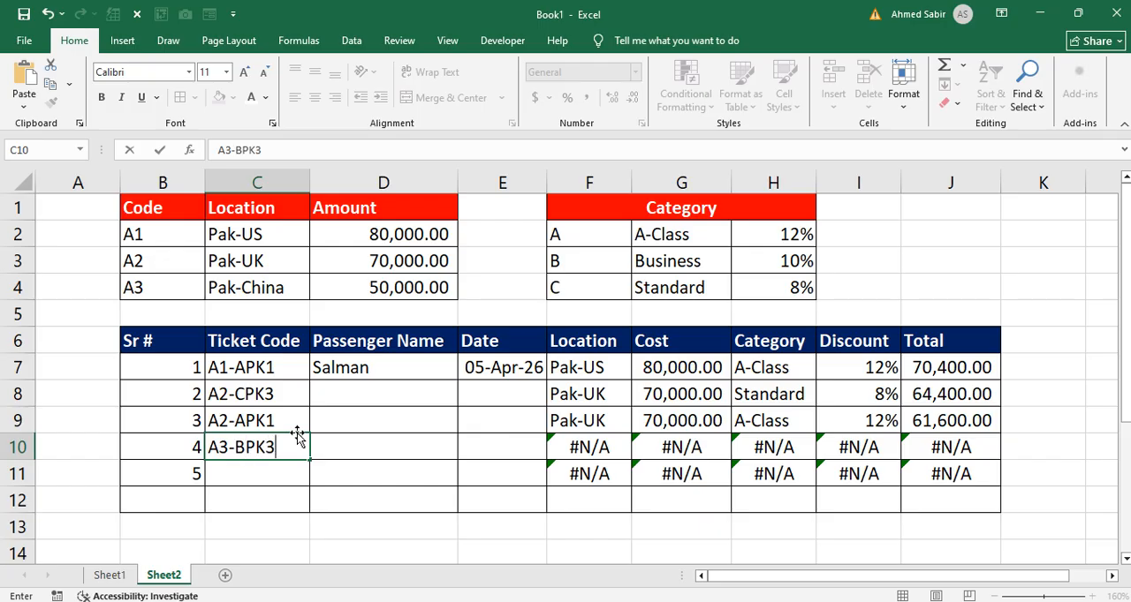
pyautogui.press('Return')
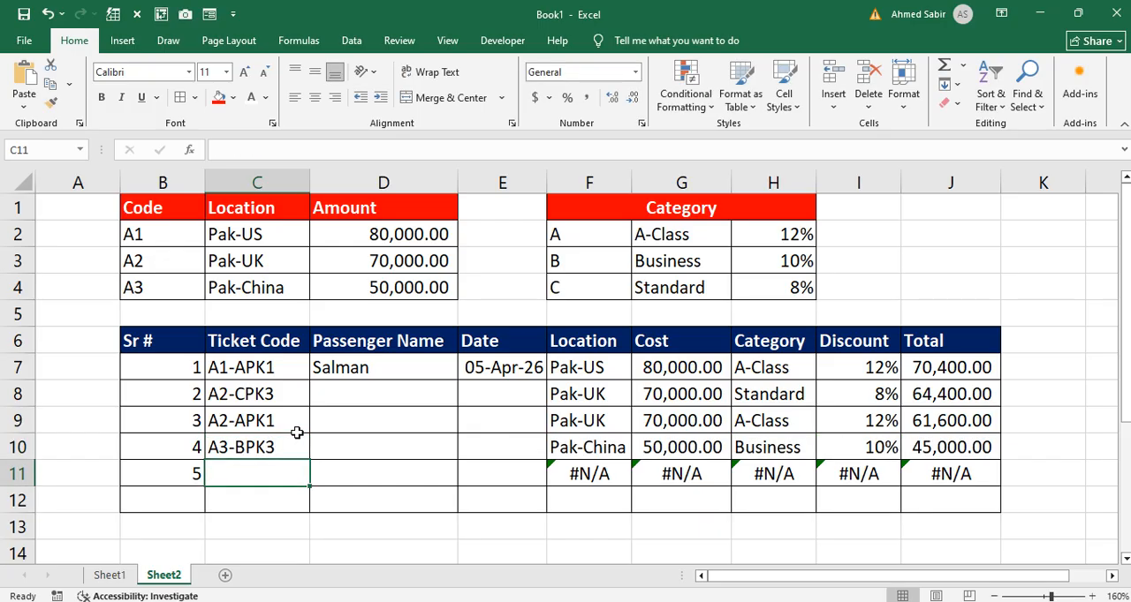
# Step: Check row 10's Location, Cost, Category, Discount and Total against the A3 row and the B row of the lookup tables
pyautogui.click(579, 447)
pyautogui.moveTo(182, 288); pyautogui.dragTo(389, 289)
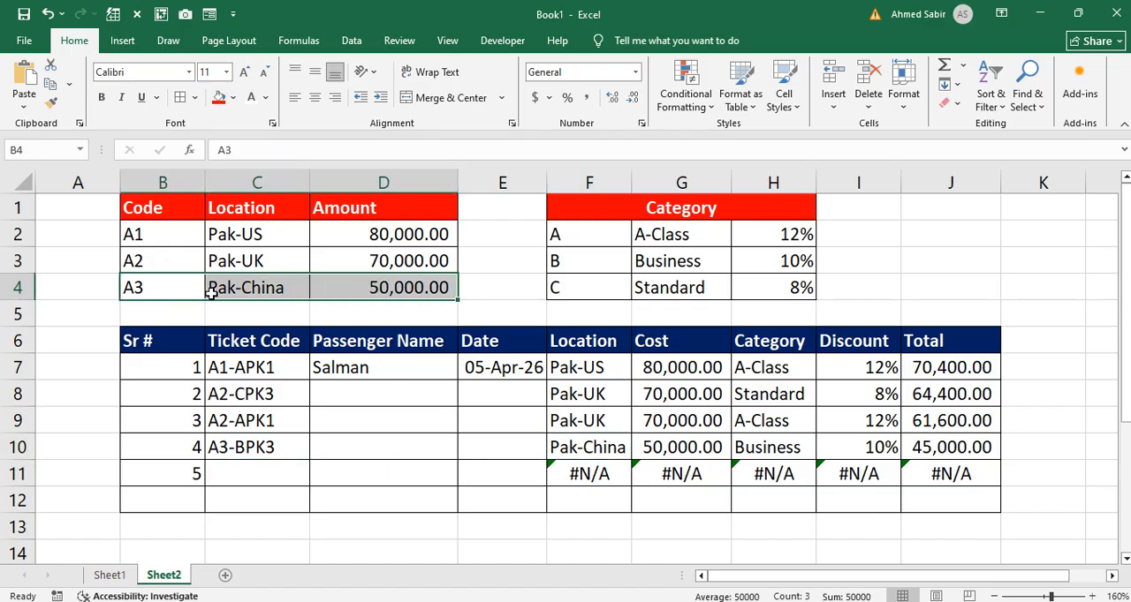
pyautogui.click(658, 449)
pyautogui.click(752, 447)
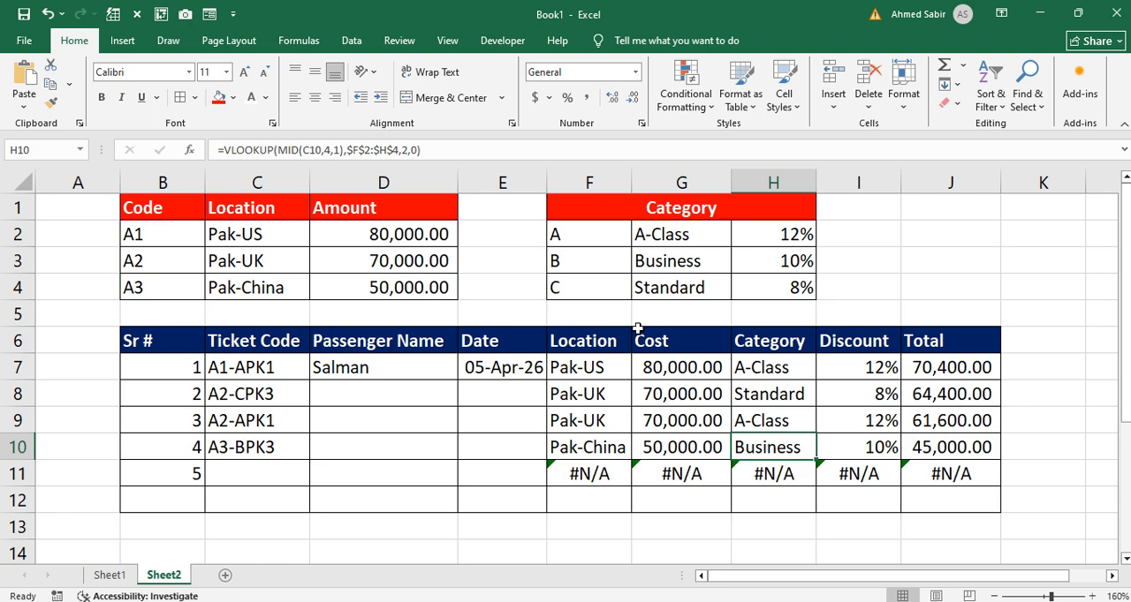
pyautogui.moveTo(569, 263); pyautogui.dragTo(775, 261)
pyautogui.click(855, 442)
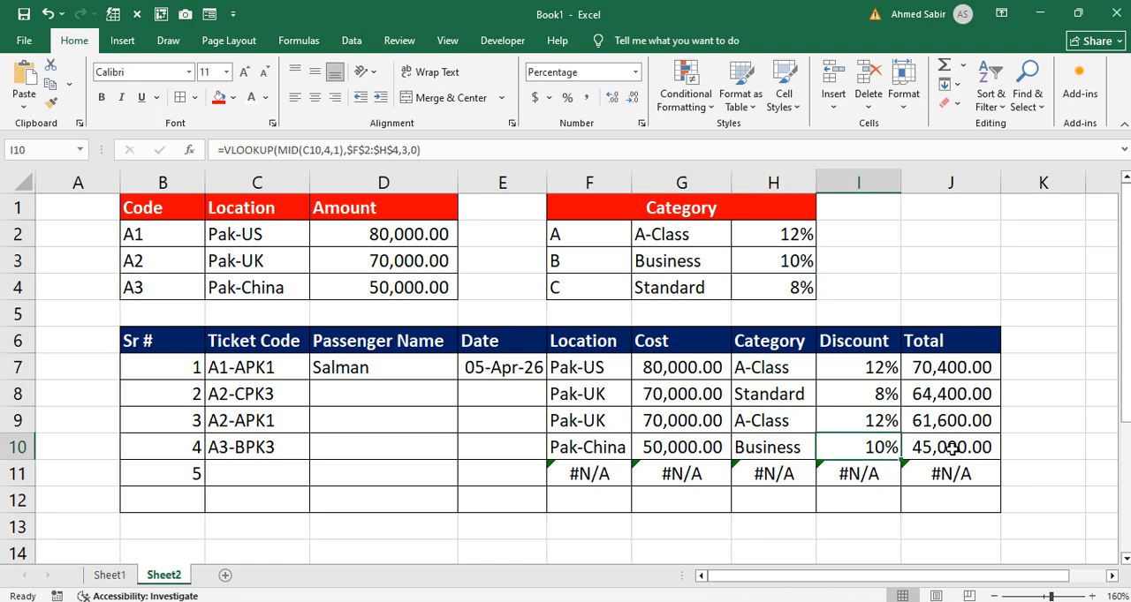
pyautogui.click(951, 448)
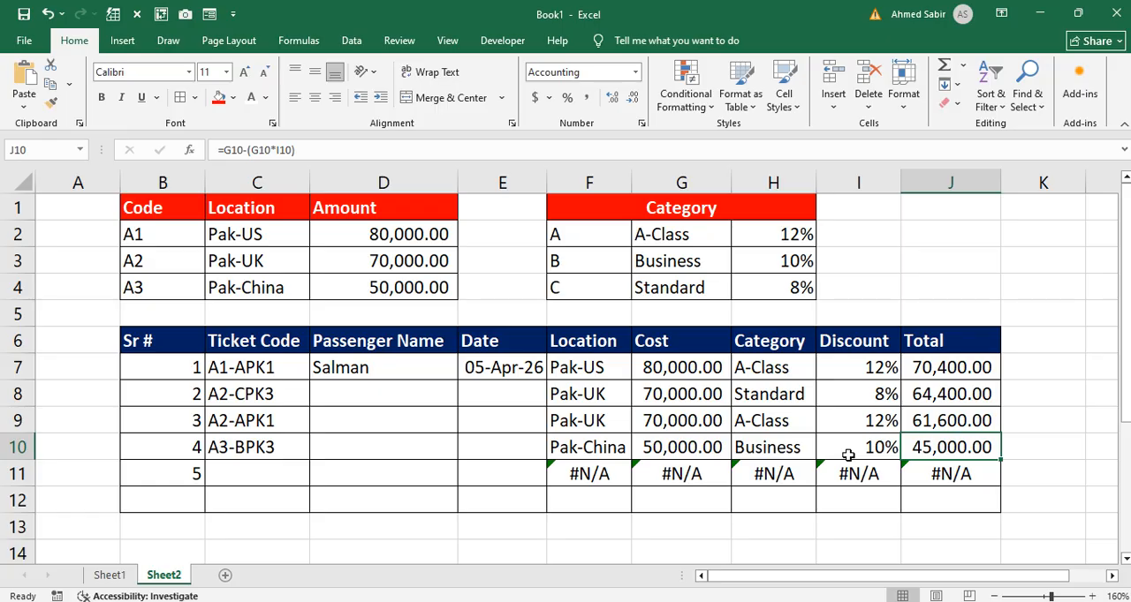
pyautogui.click(861, 318)
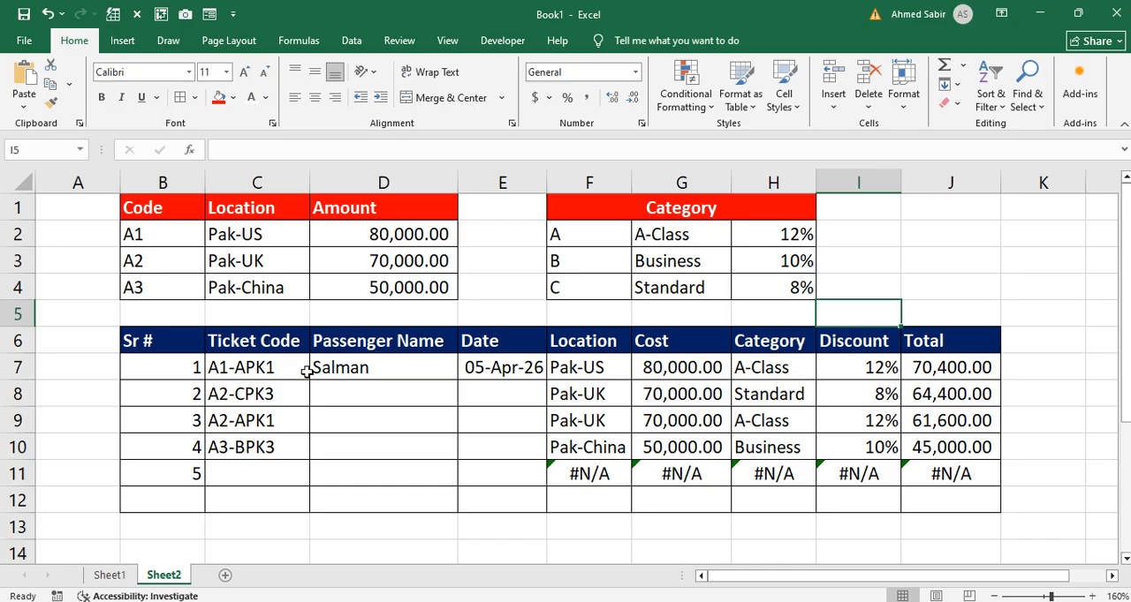
# Step: Review the Passenger Name cells D7 to D11 and the whole record area B7 to J12
pyautogui.moveTo(333, 365); pyautogui.dragTo(341, 480)
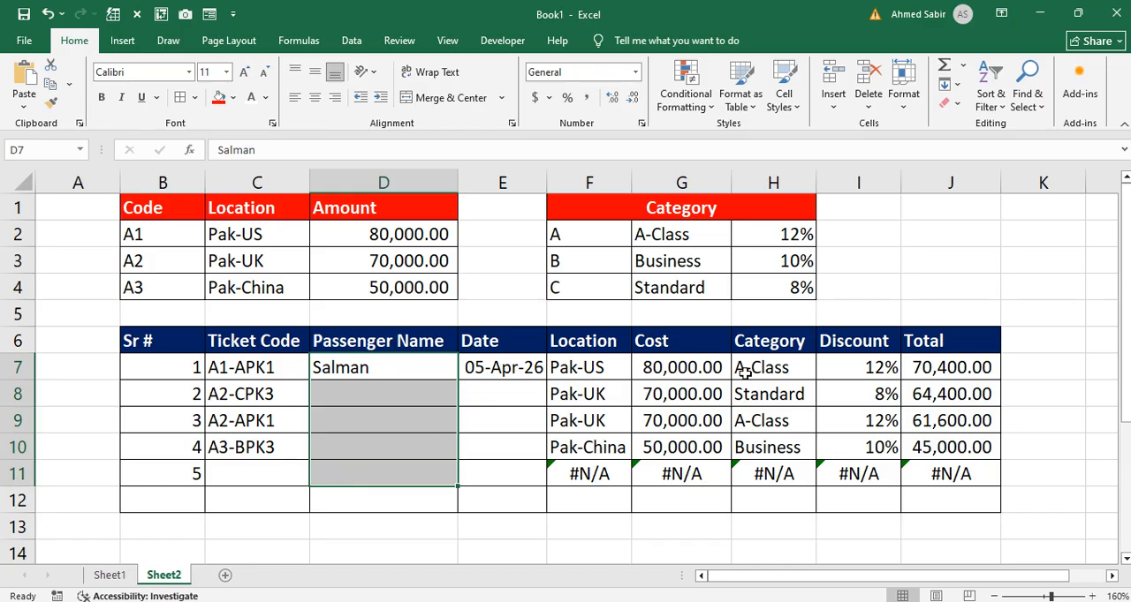
pyautogui.moveTo(178, 373); pyautogui.dragTo(977, 500)
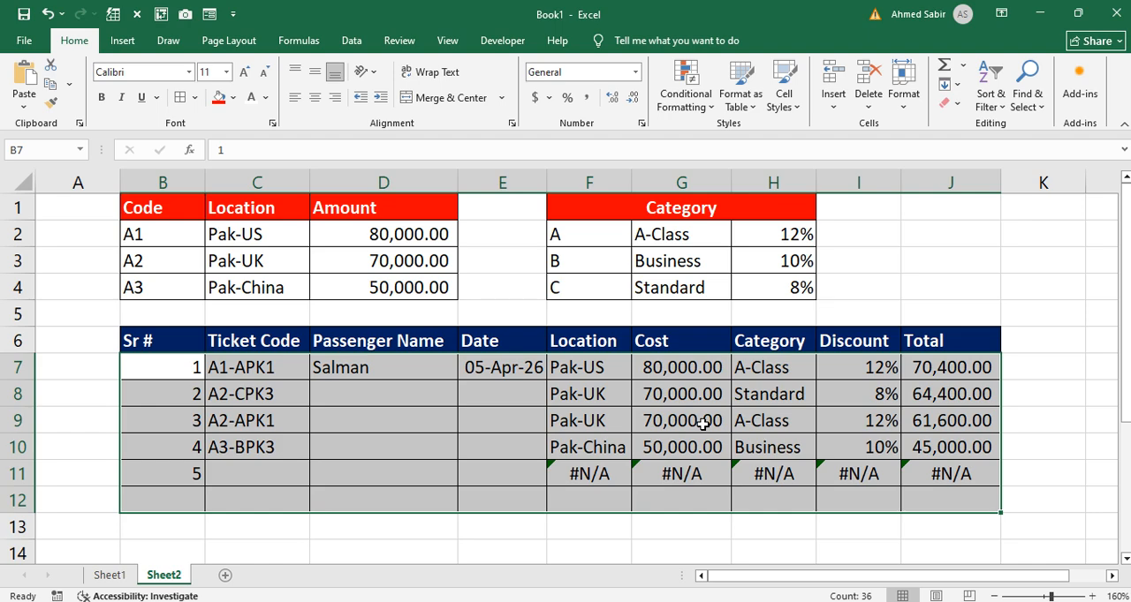
pyautogui.click(871, 311)
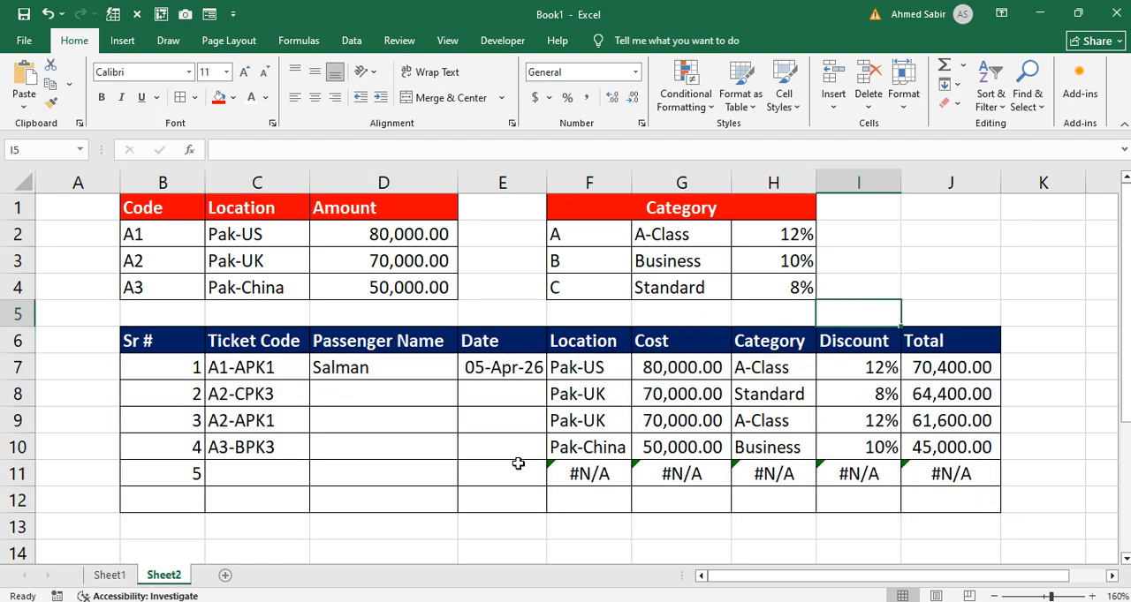